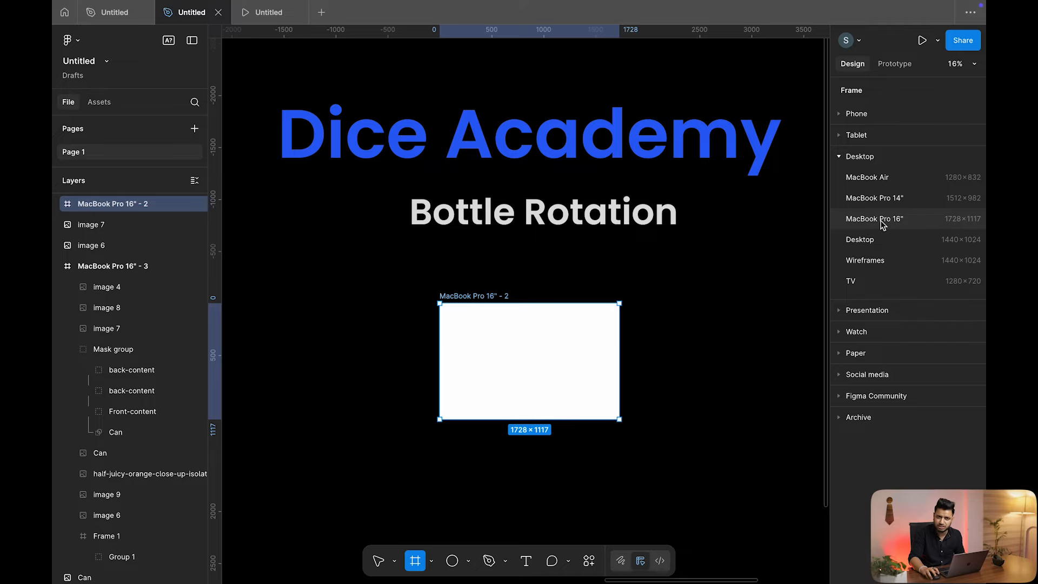
Delete the extra frame and move the can image into MacBook Pro 16" - 2, centred horizontally
{"action": "left_click", "coordinate": [883, 220]}
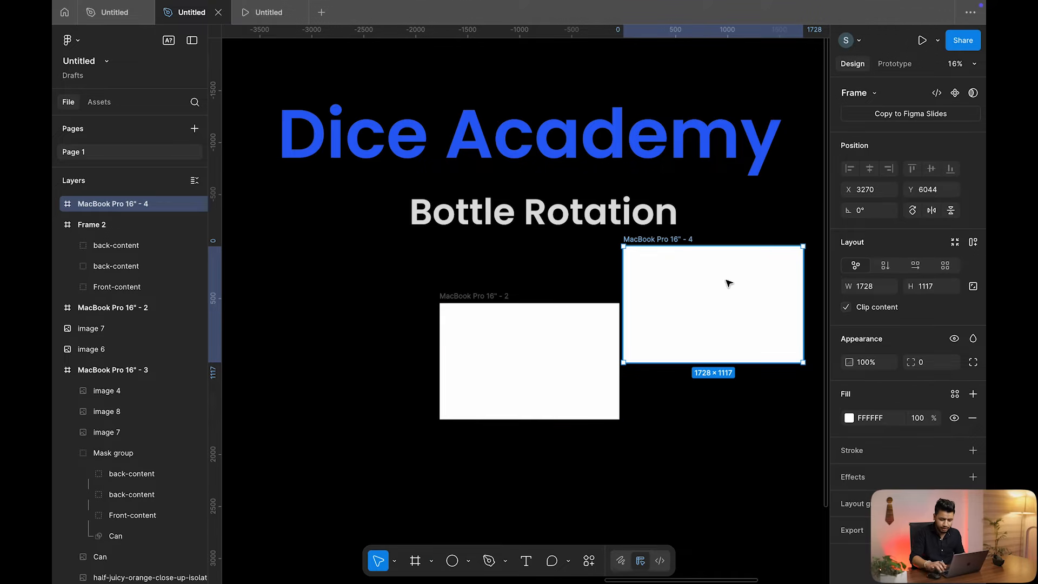
{"action": "key", "text": "Delete"}
{"action": "scroll", "coordinate": [659, 295], "scroll_direction": "down", "scroll_amount": 3}
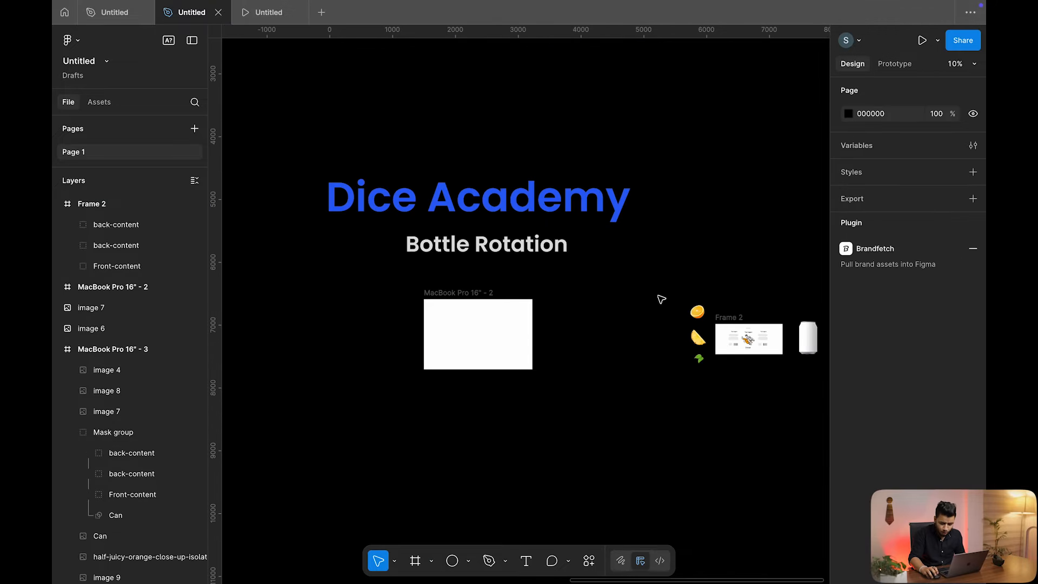
{"action": "left_click_drag", "start_coordinate": [806, 335], "coordinate": [479, 335]}
{"action": "scroll", "coordinate": [478, 336], "scroll_direction": "up", "scroll_amount": 5}
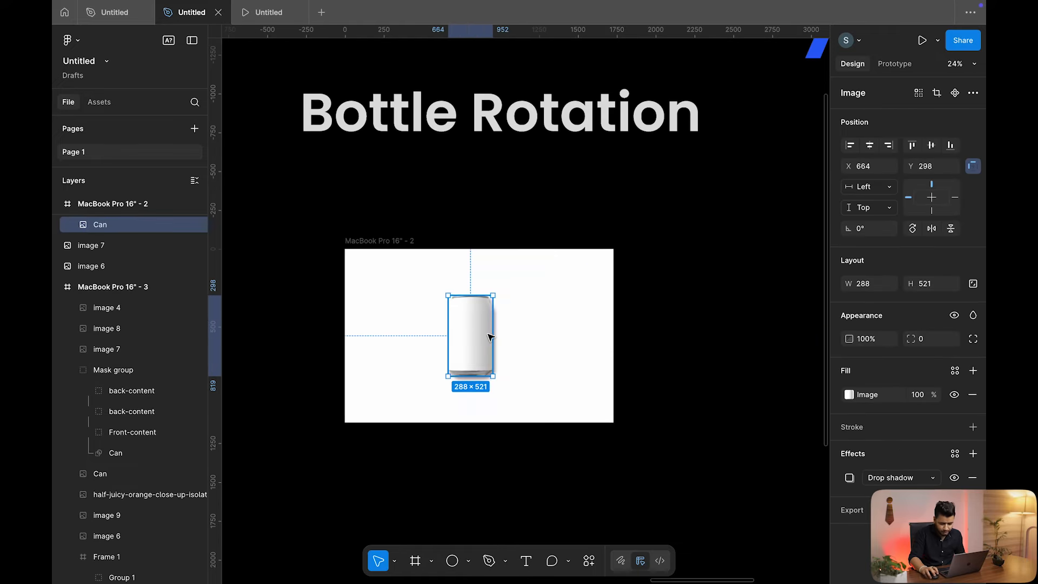
{"action": "key", "text": "alt+h"}
Remove the can's drop shadow and centre it horizontally and vertically in the frame
{"action": "left_click", "coordinate": [972, 478]}
{"action": "left_click_drag", "start_coordinate": [487, 336], "coordinate": [489, 336]}
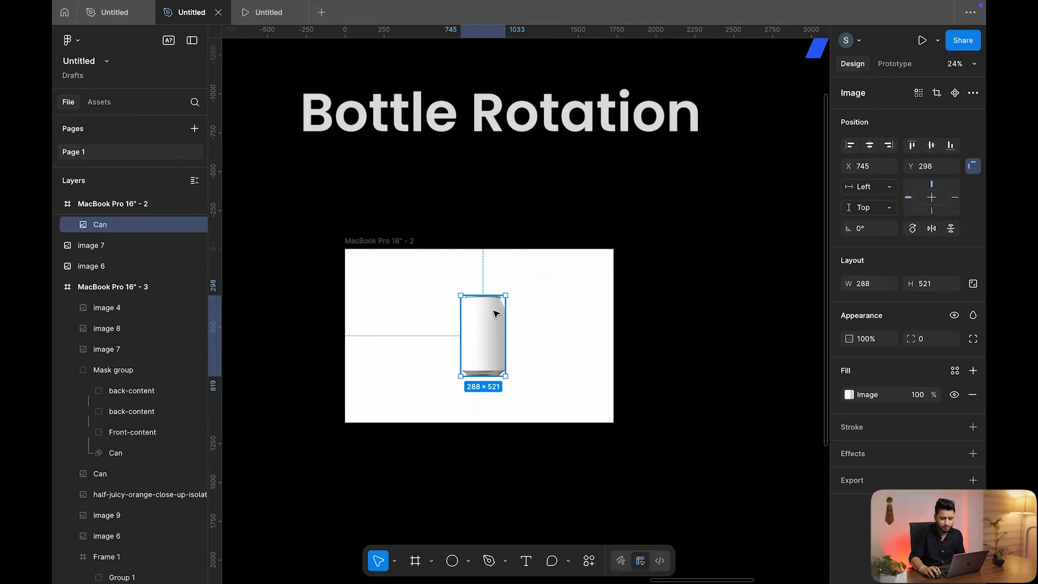
{"action": "left_click_drag", "start_coordinate": [490, 324], "coordinate": [529, 304]}
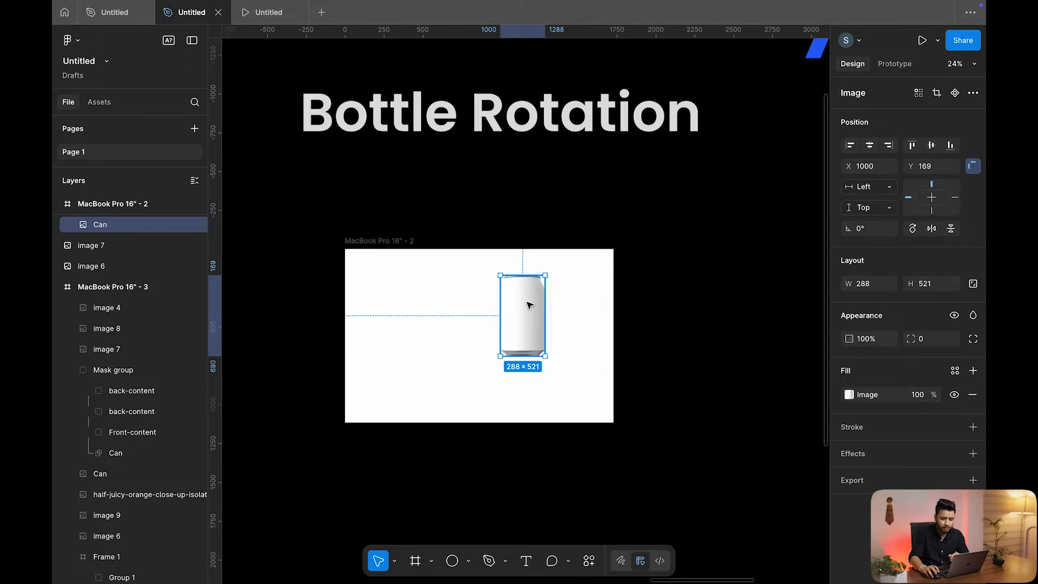
{"action": "left_click", "coordinate": [870, 146]}
{"action": "left_click", "coordinate": [931, 145]}
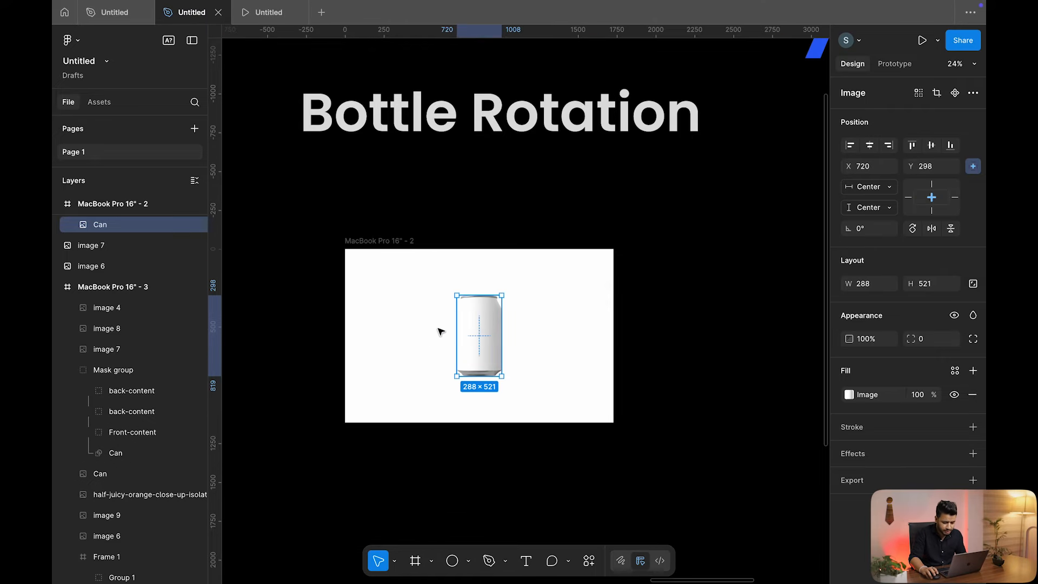
Alt-drag a copy of the can out beside the frame
{"action": "scroll", "coordinate": [439, 332], "scroll_direction": "down", "scroll_amount": 2}
{"action": "scroll", "coordinate": [519, 292], "scroll_direction": "right", "scroll_amount": 10}
{"action": "left_click_drag", "start_coordinate": [269, 326], "coordinate": [496, 331]}
{"action": "scroll", "coordinate": [503, 330], "scroll_direction": "up", "scroll_amount": 3}
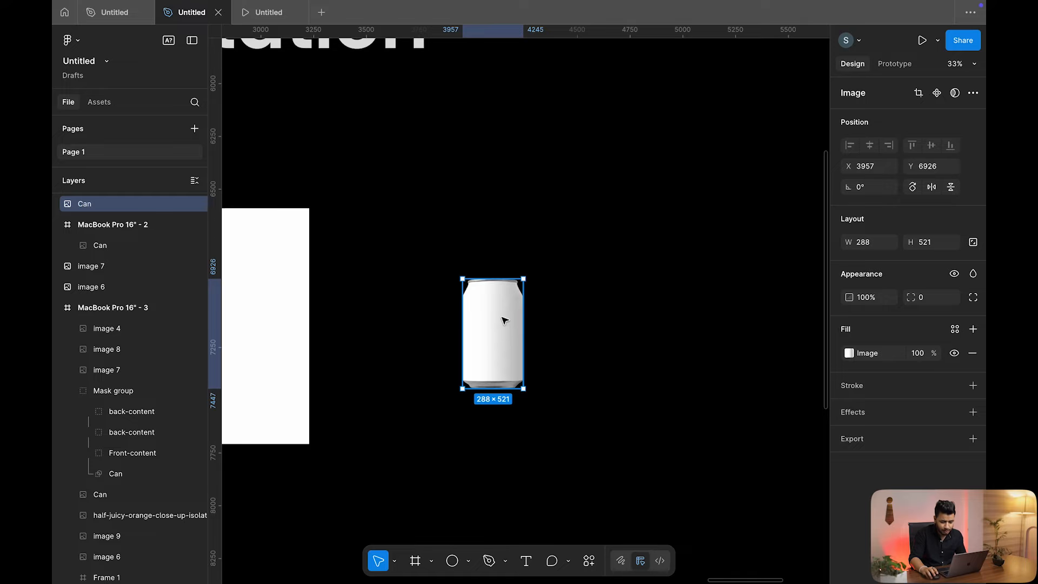
Select Frame 2's two back-content panels and Front-content label and drag a copy left
{"action": "scroll", "coordinate": [503, 323], "scroll_direction": "down", "scroll_amount": 2}
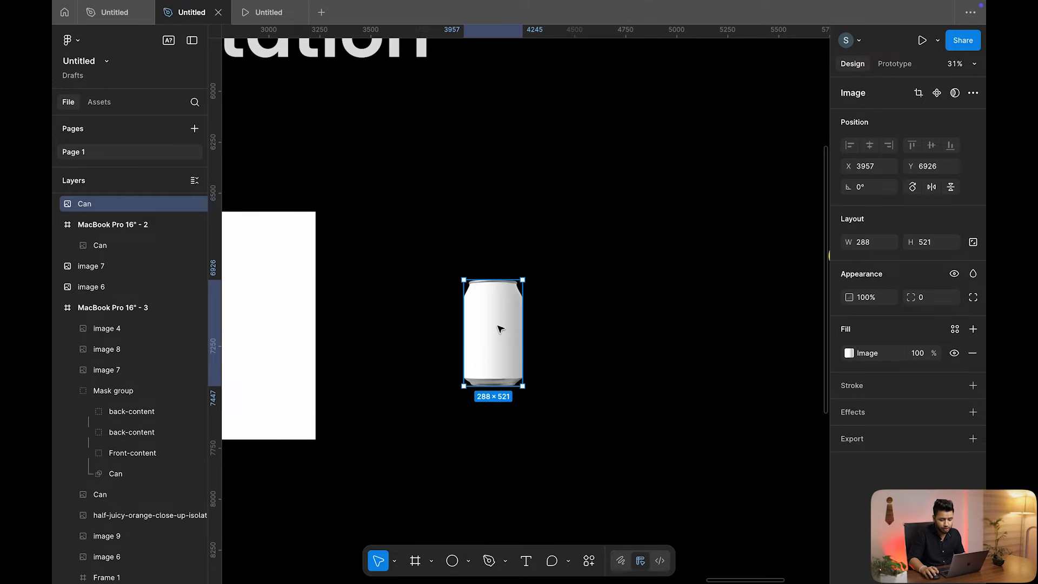
{"action": "scroll", "coordinate": [498, 330], "scroll_direction": "up", "scroll_amount": 3}
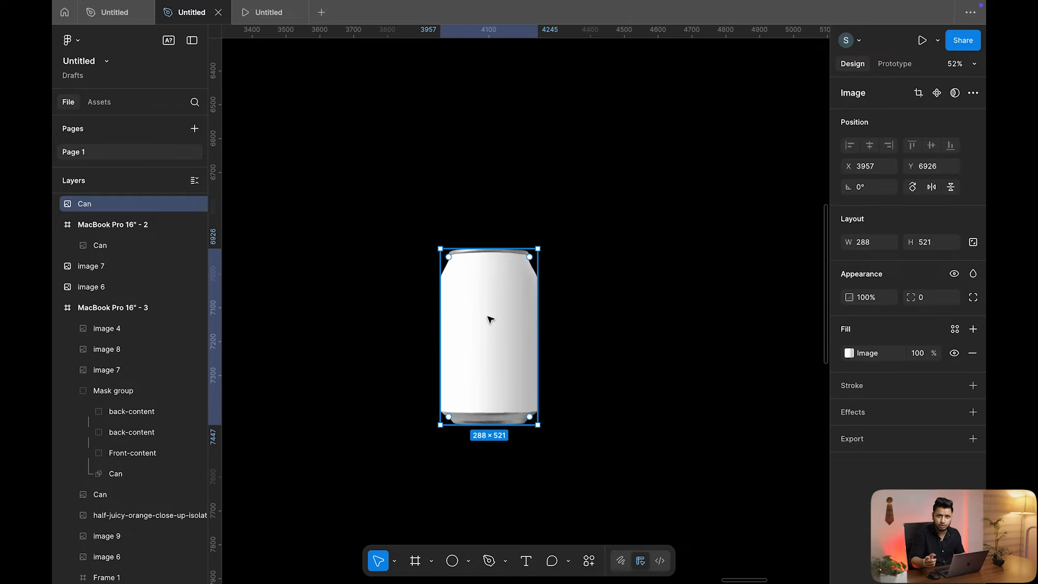
{"action": "scroll", "coordinate": [489, 319], "scroll_direction": "down", "scroll_amount": 3}
{"action": "scroll", "coordinate": [489, 325], "scroll_direction": "right", "scroll_amount": 4}
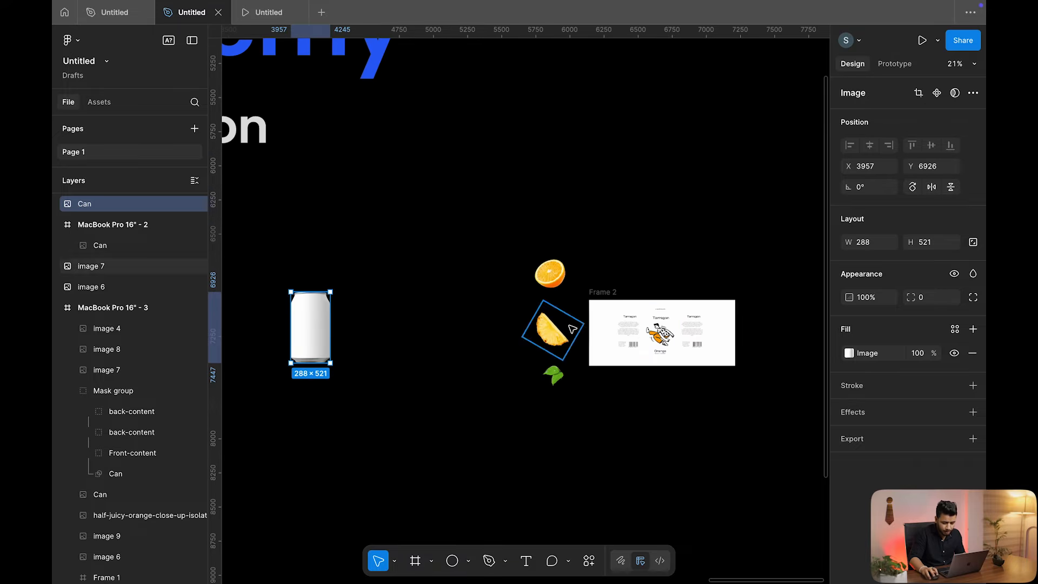
{"action": "scroll", "coordinate": [638, 331], "scroll_direction": "up", "scroll_amount": 3}
{"action": "scroll", "coordinate": [638, 331], "scroll_direction": "right", "scroll_amount": 3}
{"action": "scroll", "coordinate": [541, 329], "scroll_direction": "up", "scroll_amount": 2}
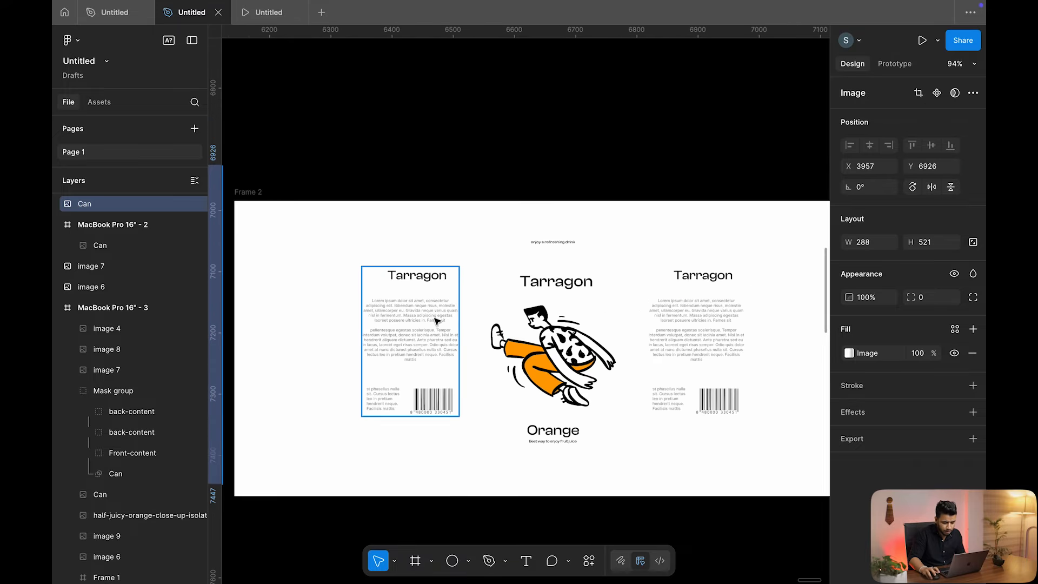
{"action": "left_click", "coordinate": [436, 319]}
{"action": "left_click", "coordinate": [541, 321]}
{"action": "left_click", "coordinate": [698, 318]}
{"action": "left_click", "coordinate": [430, 331], "text": "shift"}
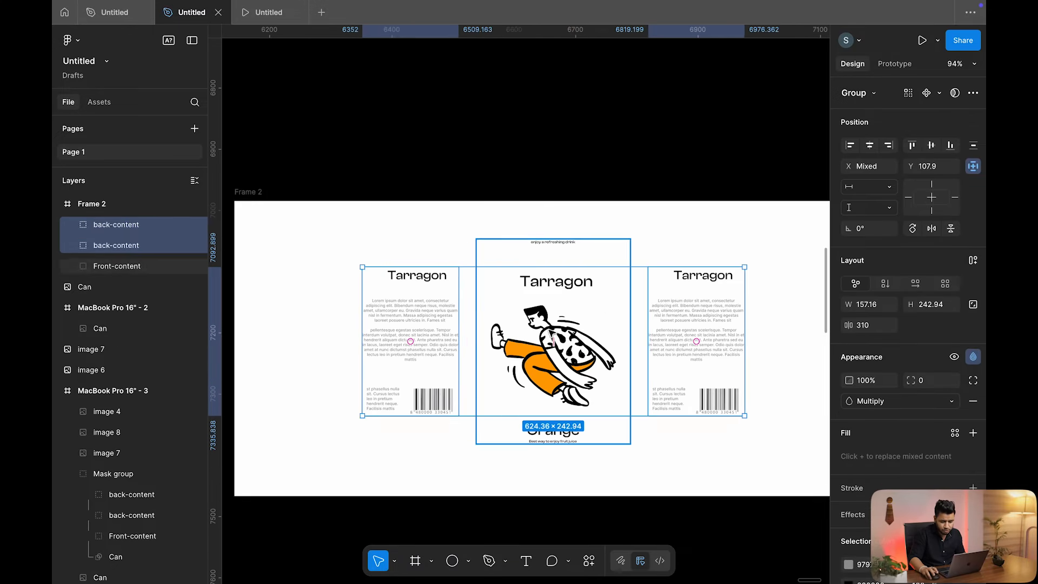
{"action": "left_click", "coordinate": [562, 324], "text": "shift"}
{"action": "scroll", "coordinate": [567, 321], "scroll_direction": "down", "scroll_amount": 2}
{"action": "scroll", "coordinate": [568, 323], "scroll_direction": "down", "scroll_amount": 3}
{"action": "scroll", "coordinate": [577, 325], "scroll_direction": "left", "scroll_amount": 3}
{"action": "left_click_drag", "start_coordinate": [717, 320], "coordinate": [414, 300]}
Undo the misplaced copy and duplicate the three label pieces out near the can instead
{"action": "scroll", "coordinate": [413, 298], "scroll_direction": "up", "scroll_amount": 8}
{"action": "scroll", "coordinate": [414, 298], "scroll_direction": "up", "scroll_amount": 2}
{"action": "scroll", "coordinate": [494, 327], "scroll_direction": "left", "scroll_amount": 3}
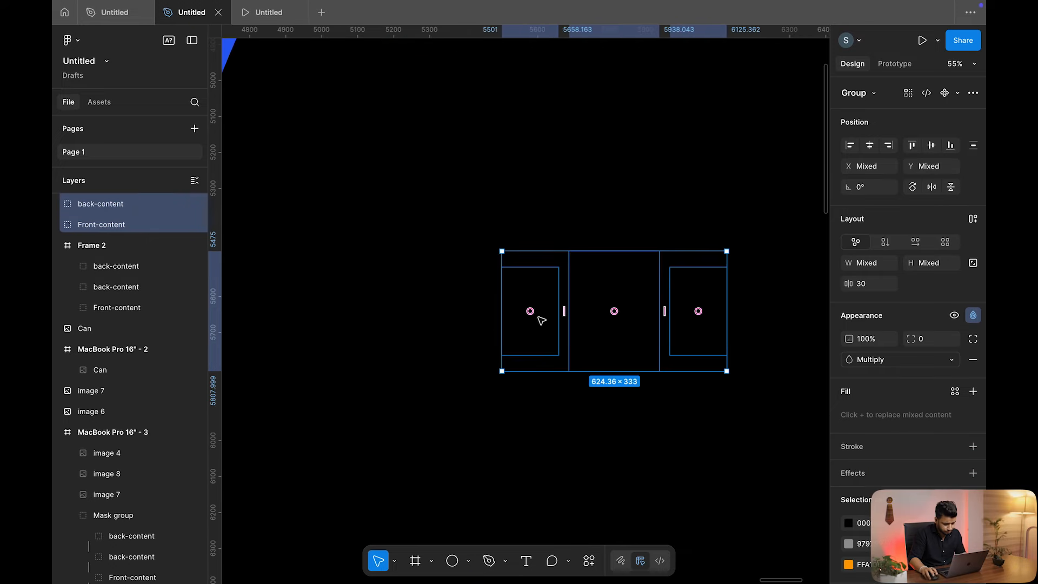
{"action": "key", "text": "super+z"}
{"action": "scroll", "coordinate": [578, 319], "scroll_direction": "down", "scroll_amount": 10}
{"action": "left_click_drag", "start_coordinate": [634, 412], "coordinate": [529, 407]}
{"action": "scroll", "coordinate": [530, 414], "scroll_direction": "up", "scroll_amount": 5}
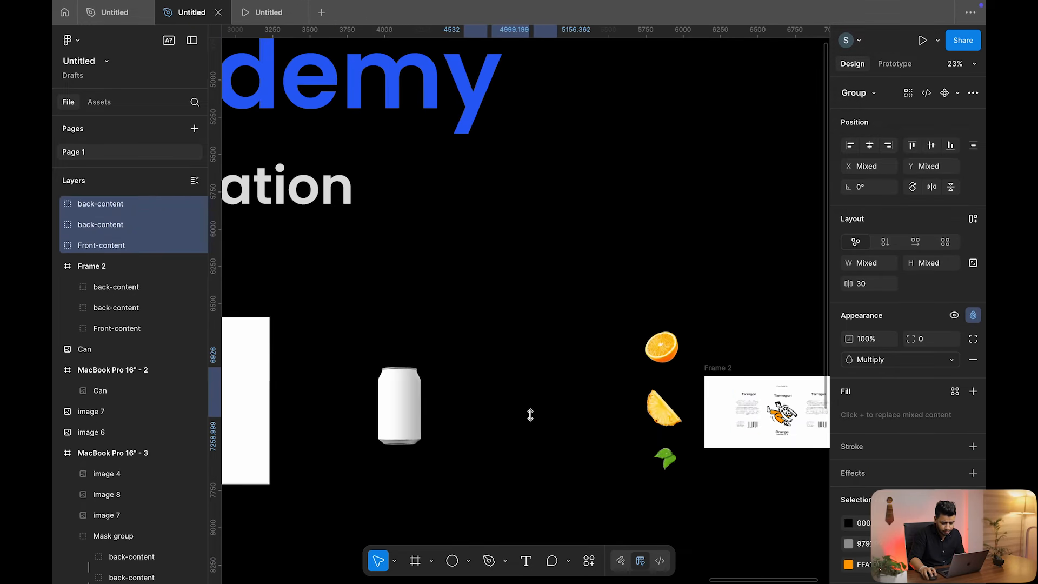
Set the page background colour to 766565
{"action": "left_click", "coordinate": [580, 358]}
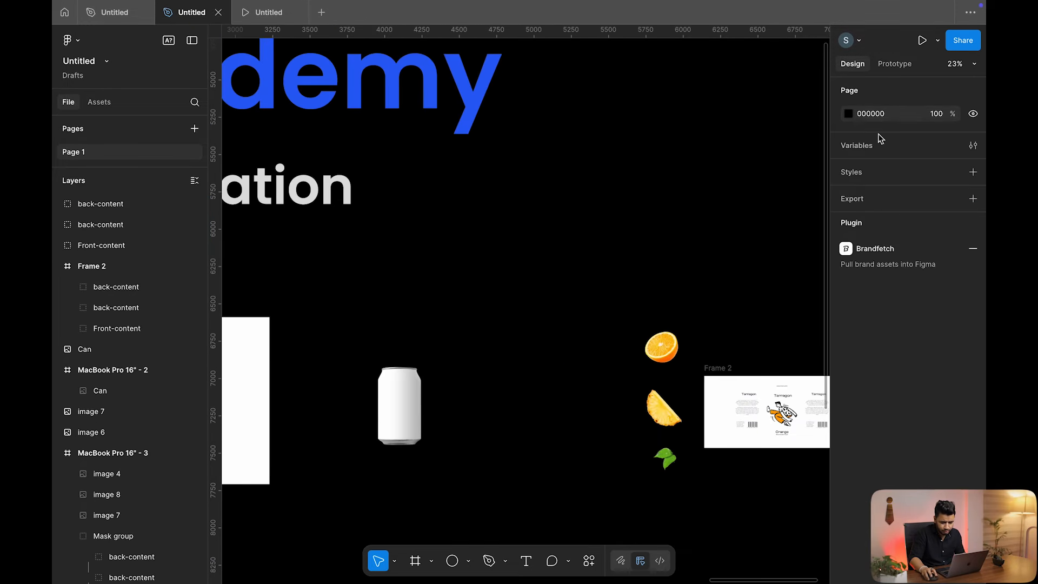
{"action": "left_click", "coordinate": [848, 114]}
{"action": "left_click", "coordinate": [705, 218]}
{"action": "left_click", "coordinate": [705, 212]}
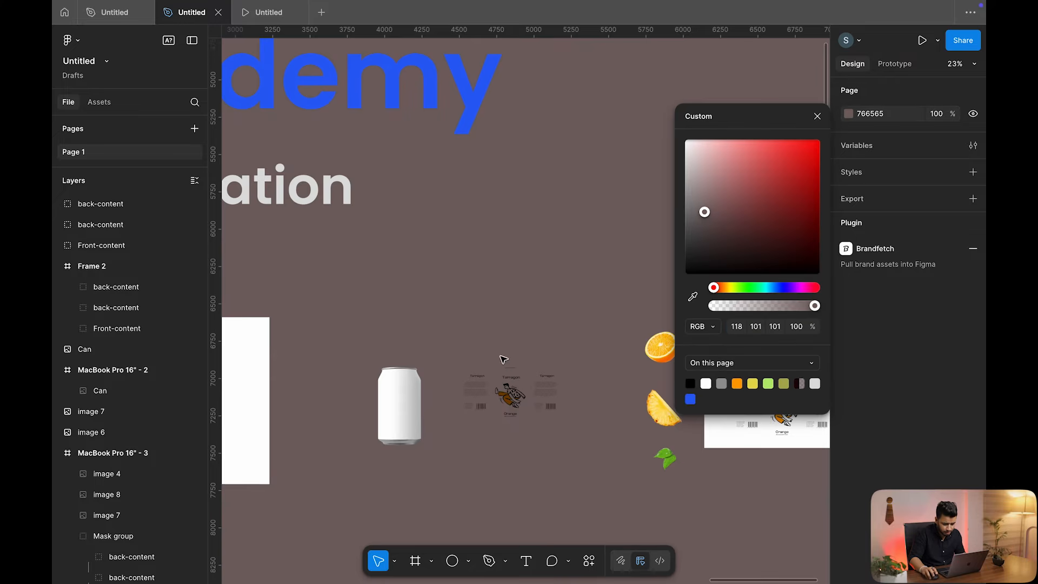
Bring the three copied label pieces to the front and move them over the blank can
{"action": "scroll", "coordinate": [531, 356], "scroll_direction": "up", "scroll_amount": 3}
{"action": "left_click_drag", "start_coordinate": [618, 292], "coordinate": [460, 464]}
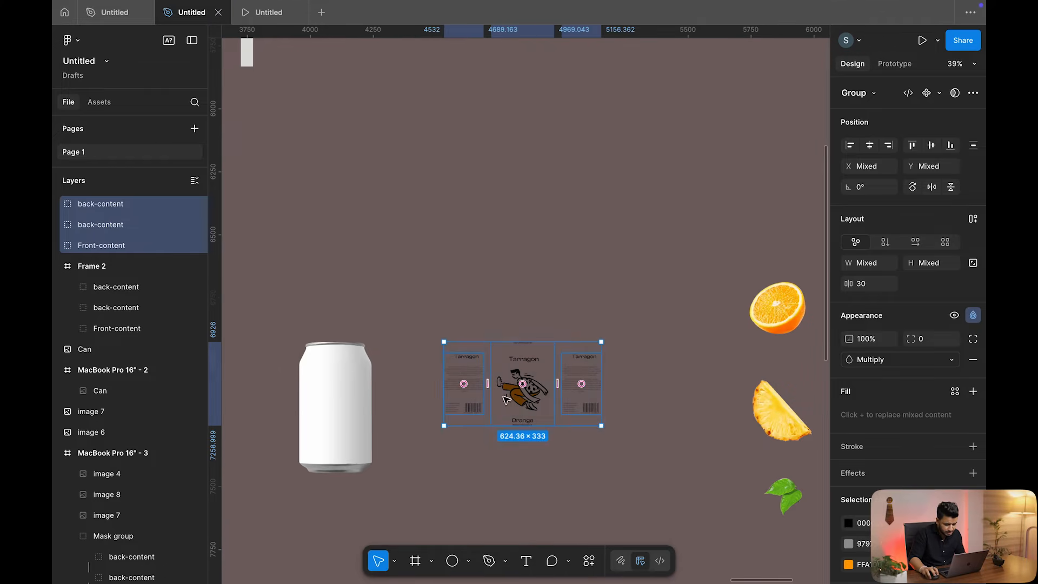
{"action": "left_click_drag", "start_coordinate": [505, 404], "coordinate": [490, 414]}
{"action": "scroll", "coordinate": [490, 414], "scroll_direction": "up", "scroll_amount": 2}
{"action": "scroll", "coordinate": [530, 403], "scroll_direction": "left", "scroll_amount": 3}
{"action": "right_click", "coordinate": [549, 397]}
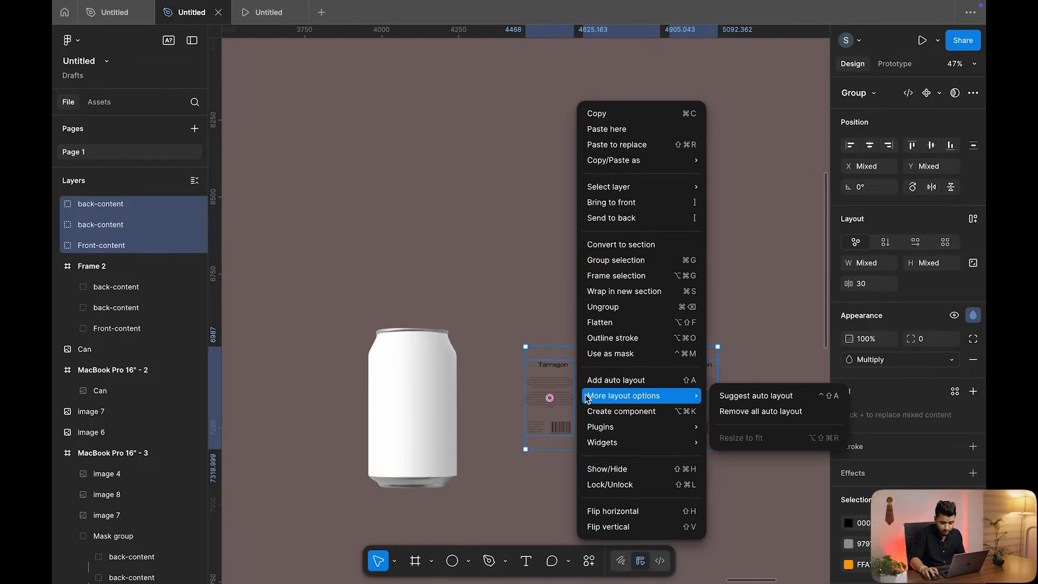
{"action": "left_click", "coordinate": [636, 205]}
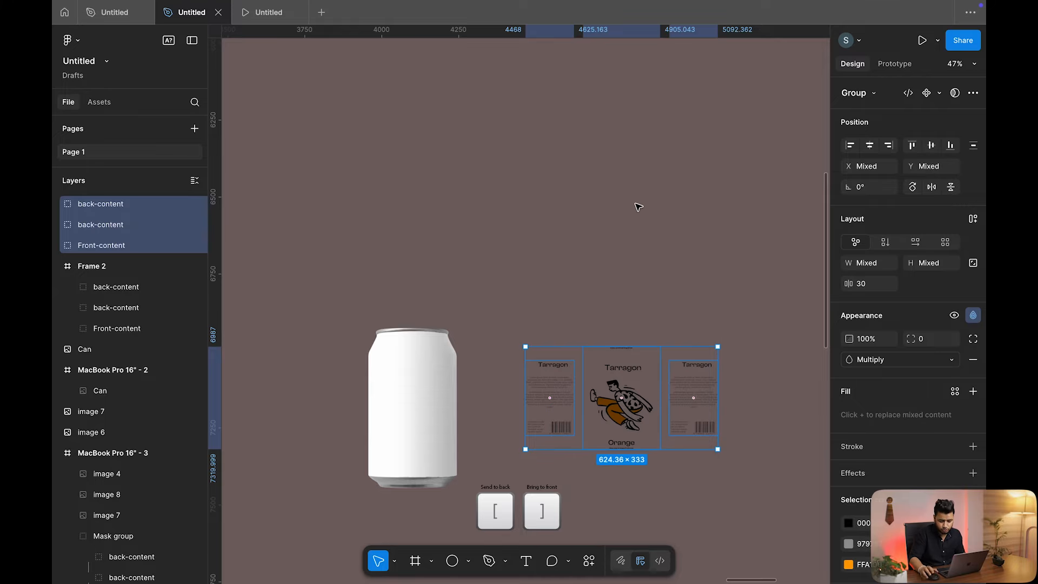
{"action": "left_click_drag", "start_coordinate": [592, 388], "coordinate": [384, 397]}
{"action": "scroll", "coordinate": [489, 292], "scroll_direction": "up", "scroll_amount": 3}
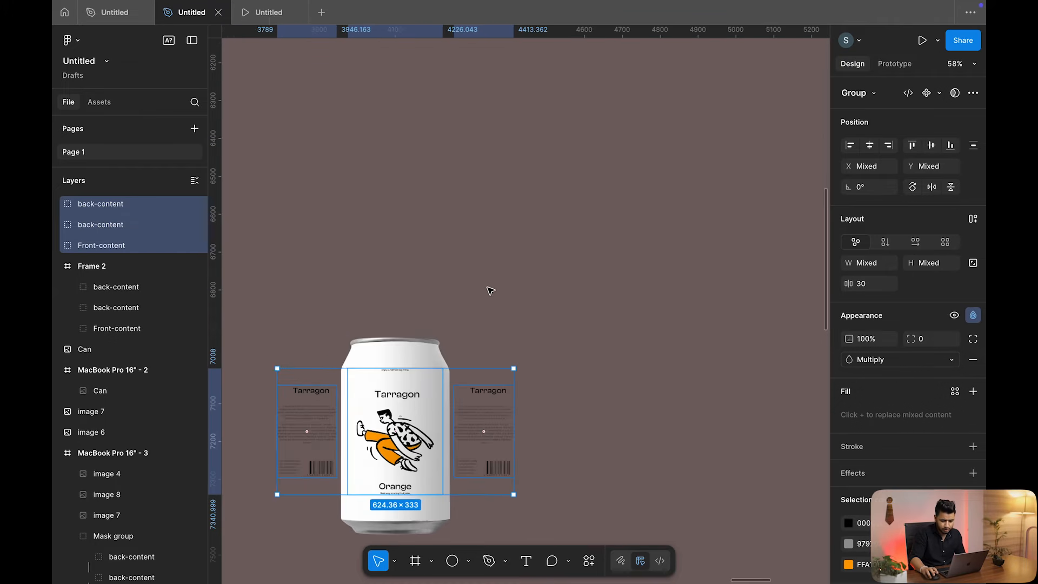
Select the label pieces together with the can underneath
{"action": "left_click", "coordinate": [676, 262]}
{"action": "left_click_drag", "start_coordinate": [697, 255], "coordinate": [304, 550]}
{"action": "scroll", "coordinate": [405, 377], "scroll_direction": "down", "scroll_amount": 2}
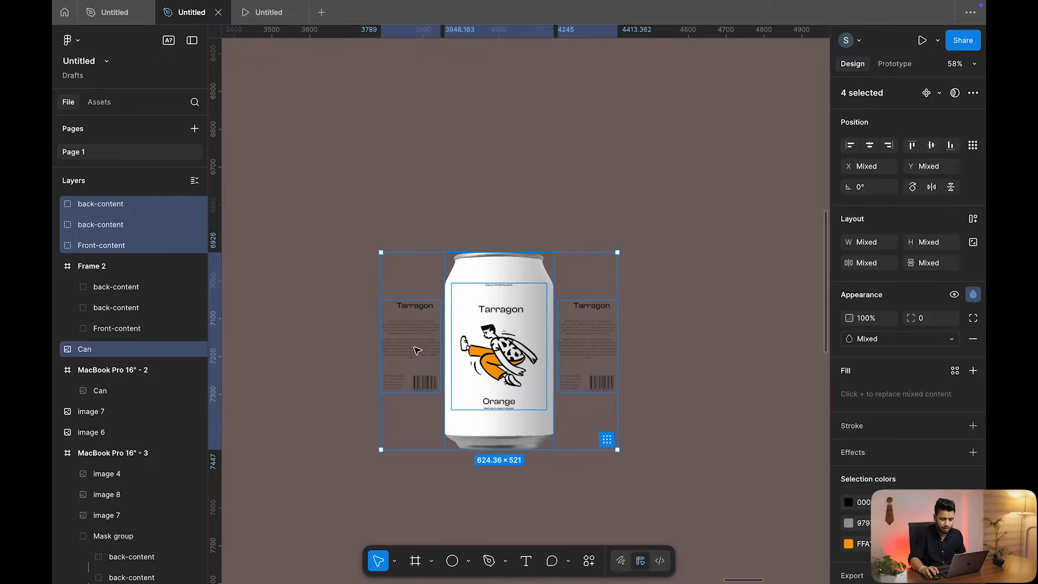
{"action": "left_click_drag", "start_coordinate": [696, 168], "coordinate": [359, 504]}
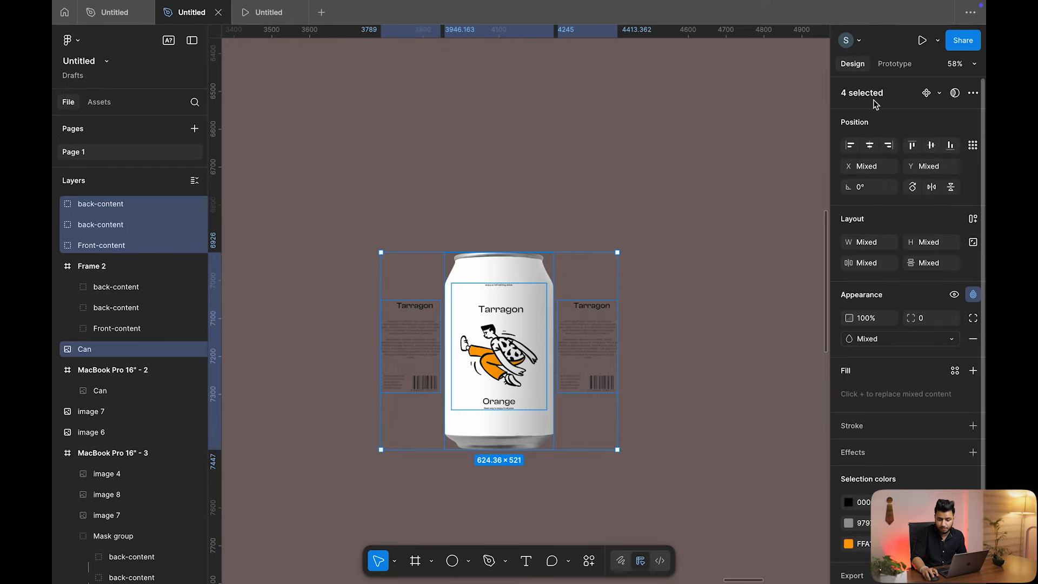
Use the can as a mask for the labels and place the masked label onto the blank can
{"action": "left_click", "coordinate": [956, 94]}
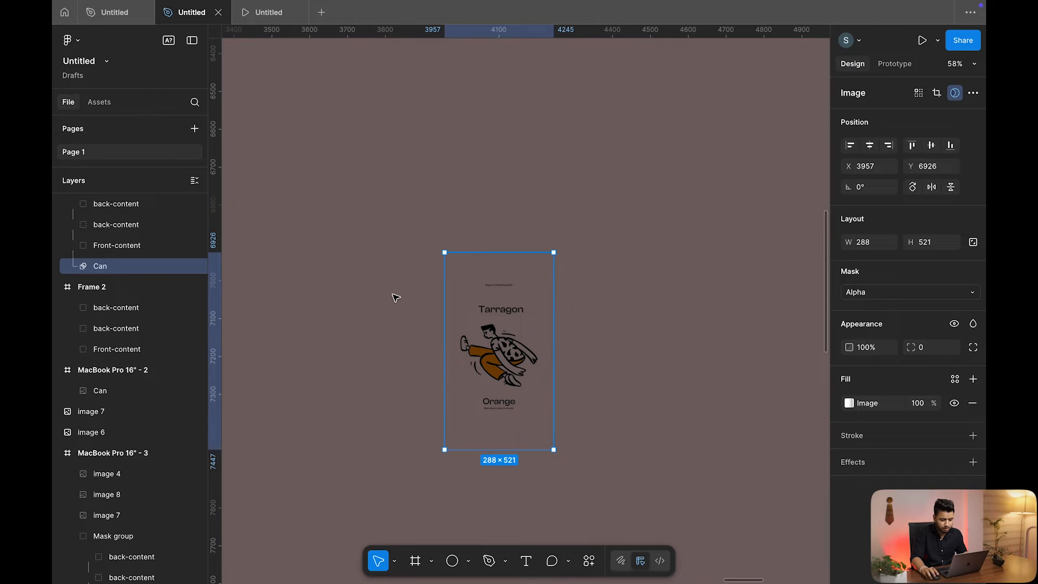
{"action": "scroll", "coordinate": [400, 296], "scroll_direction": "down", "scroll_amount": 5}
{"action": "scroll", "coordinate": [408, 291], "scroll_direction": "left", "scroll_amount": 3}
{"action": "left_click", "coordinate": [312, 305]}
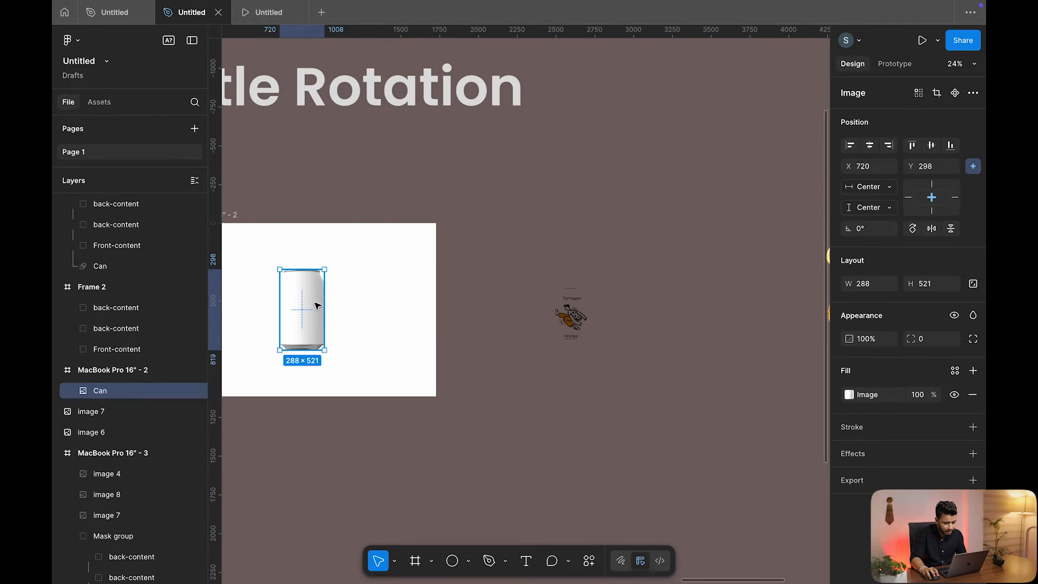
{"action": "left_click_drag", "start_coordinate": [311, 305], "coordinate": [514, 309]}
{"action": "left_click", "coordinate": [644, 247]}
{"action": "left_click_drag", "start_coordinate": [644, 248], "coordinate": [548, 385]}
{"action": "left_click_drag", "start_coordinate": [566, 328], "coordinate": [510, 331]}
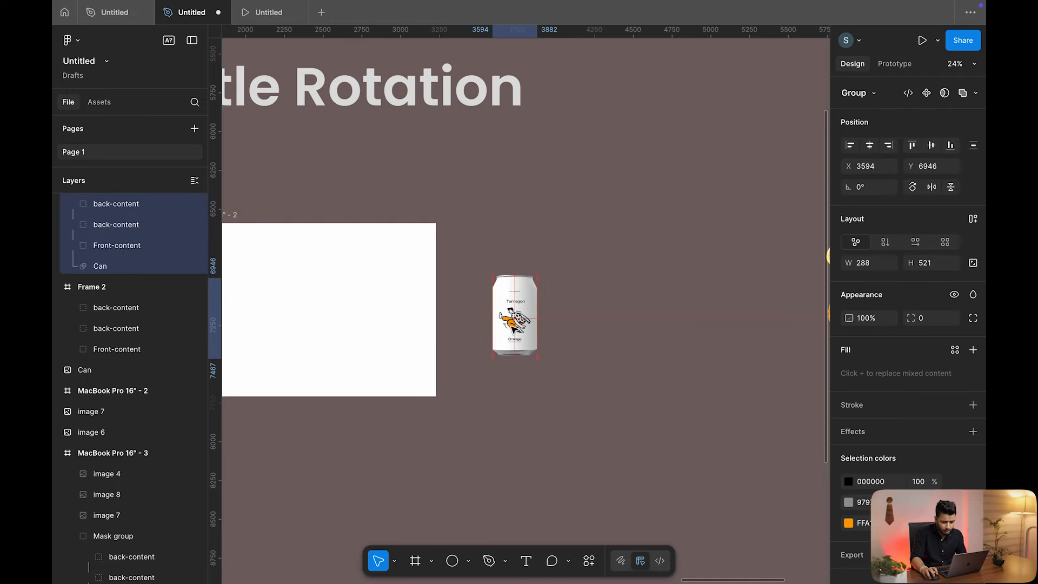
{"action": "scroll", "coordinate": [510, 331], "scroll_direction": "up", "scroll_amount": 5}
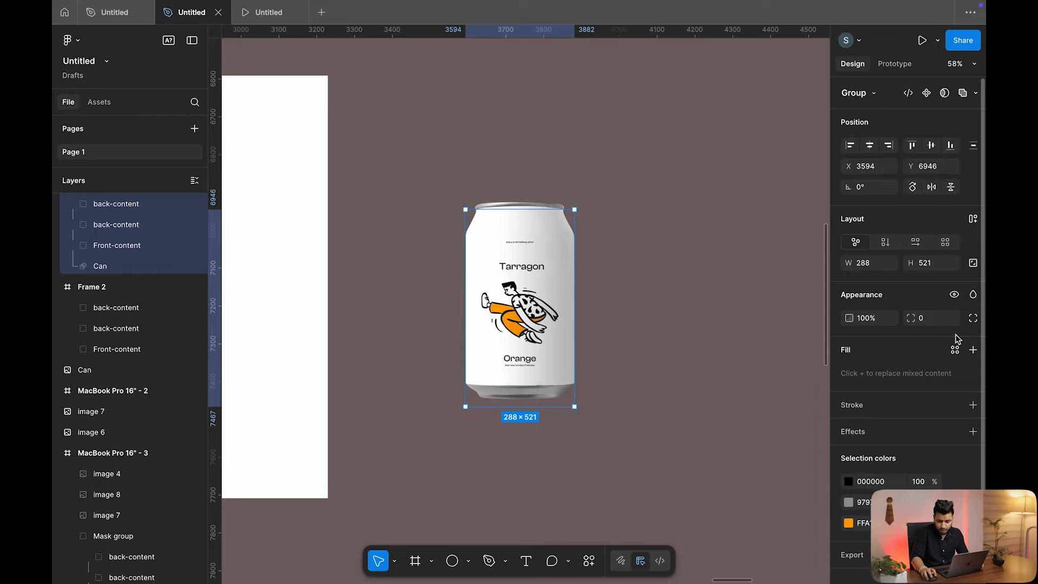
Set the masked label's blend mode to Multiply
{"action": "left_click", "coordinate": [974, 296]}
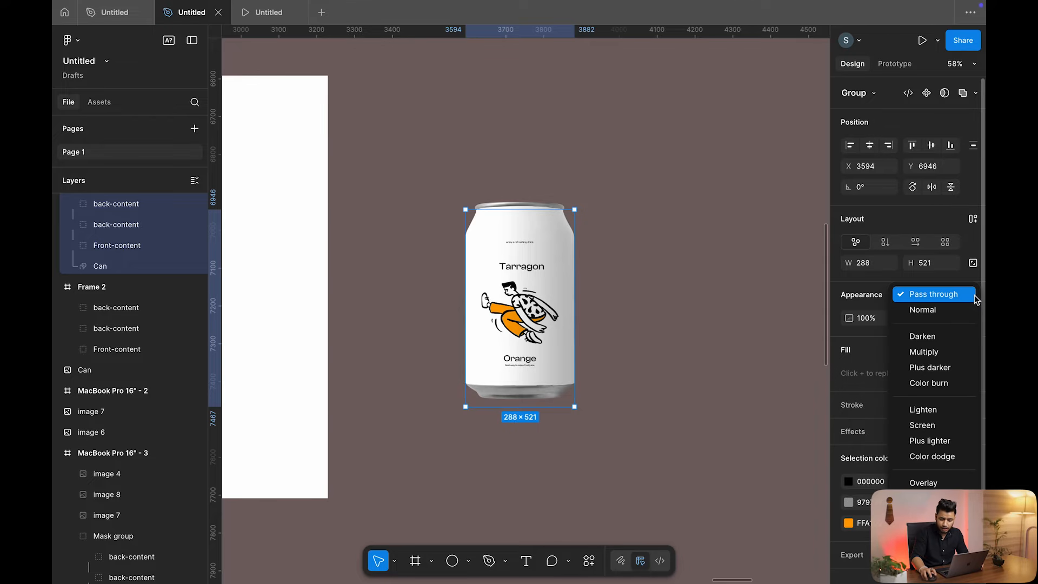
{"action": "left_click", "coordinate": [934, 353]}
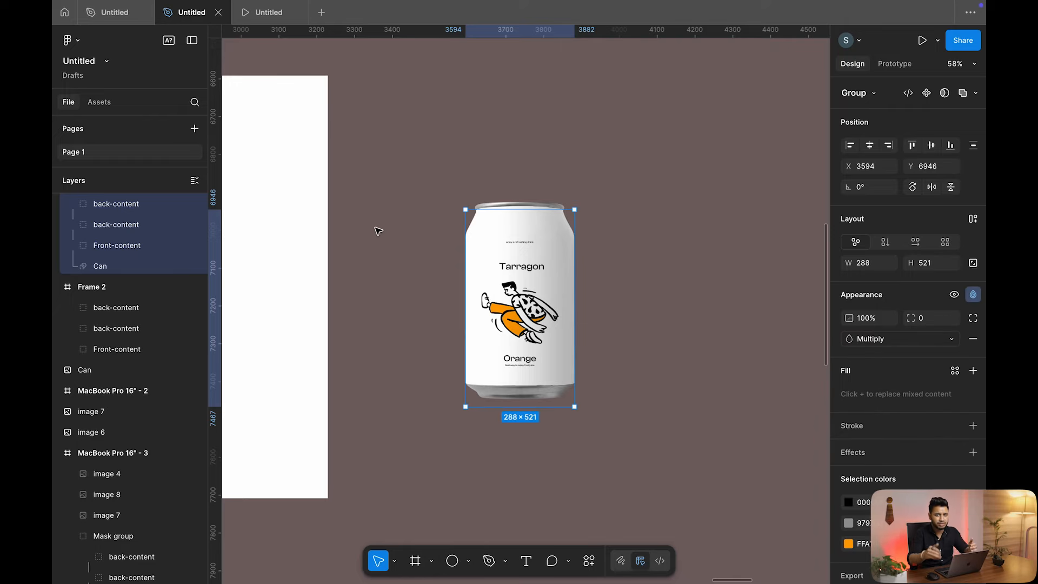
{"action": "left_click", "coordinate": [635, 175]}
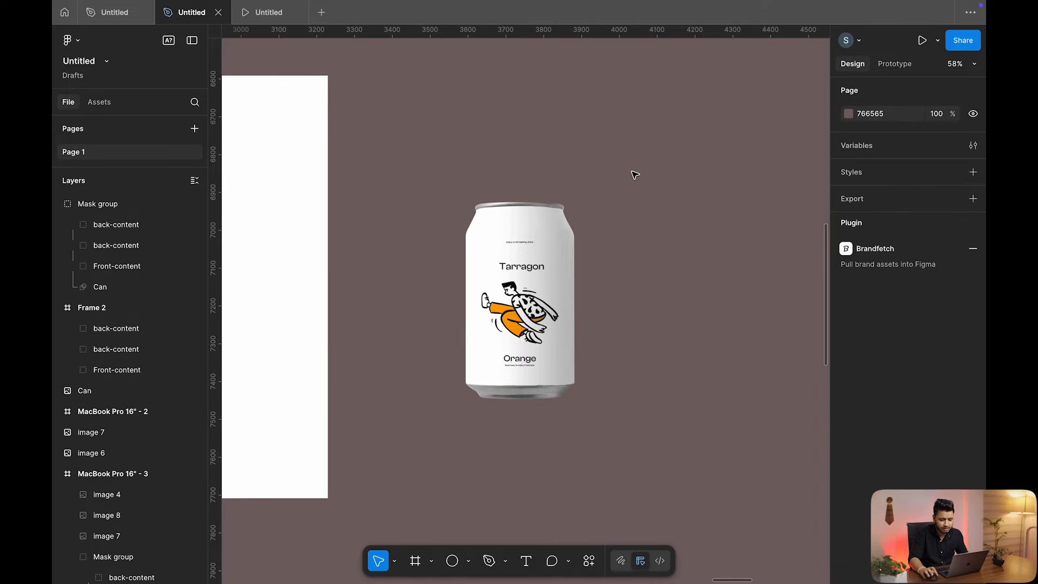
Move the labelled can into MacBook Pro 16" - 2, group it with Ctrl+G, and centre horizontally
{"action": "scroll", "coordinate": [636, 174], "scroll_direction": "down", "scroll_amount": 2}
{"action": "left_click_drag", "start_coordinate": [670, 152], "coordinate": [489, 364]}
{"action": "scroll", "coordinate": [488, 364], "scroll_direction": "left", "scroll_amount": 4}
{"action": "left_click_drag", "start_coordinate": [698, 298], "coordinate": [344, 284]}
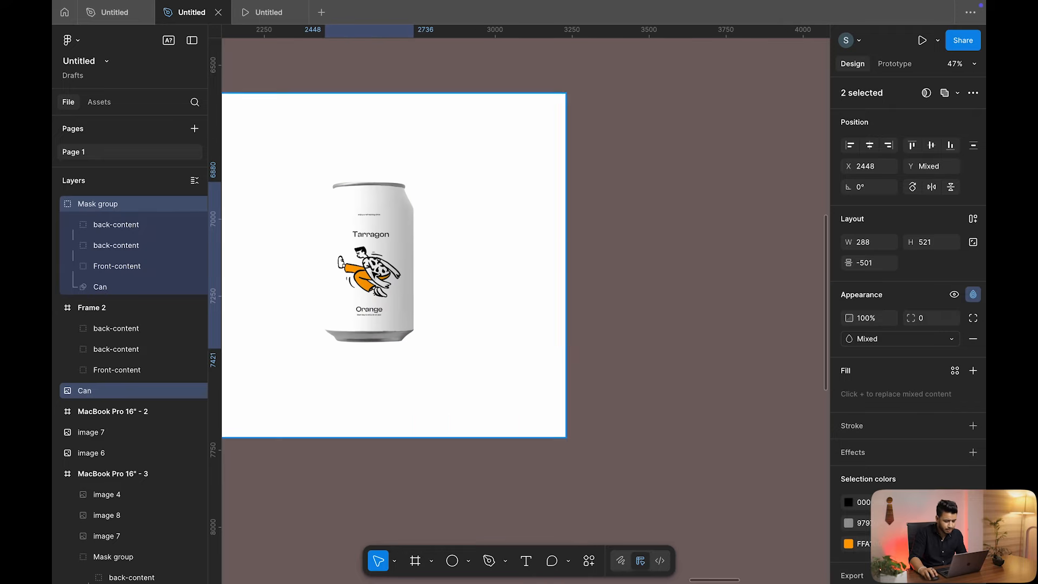
{"action": "scroll", "coordinate": [397, 274], "scroll_direction": "left", "scroll_amount": 3}
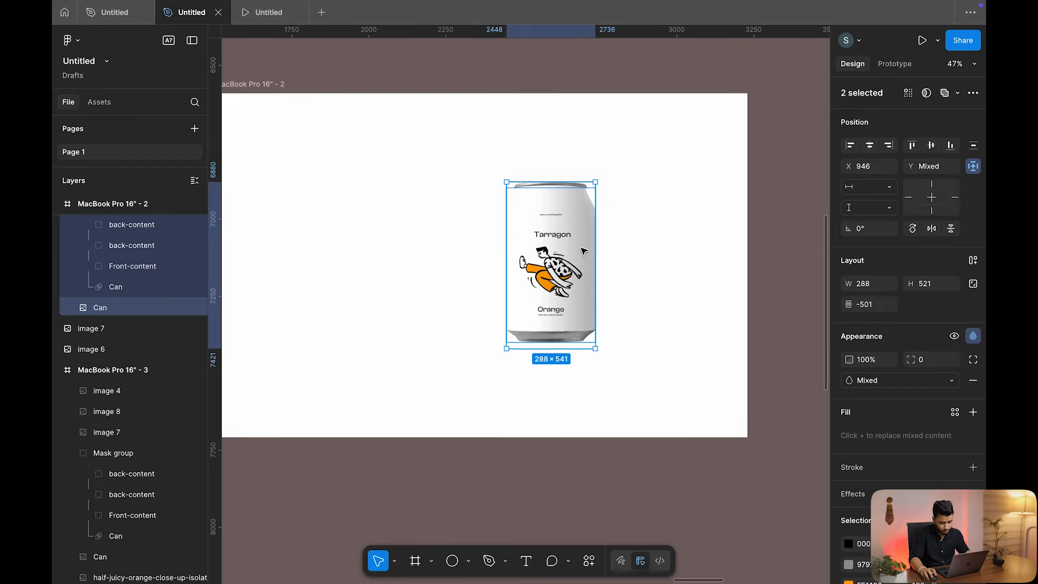
{"action": "key", "text": "ctrl+g"}
{"action": "left_click", "coordinate": [872, 145]}
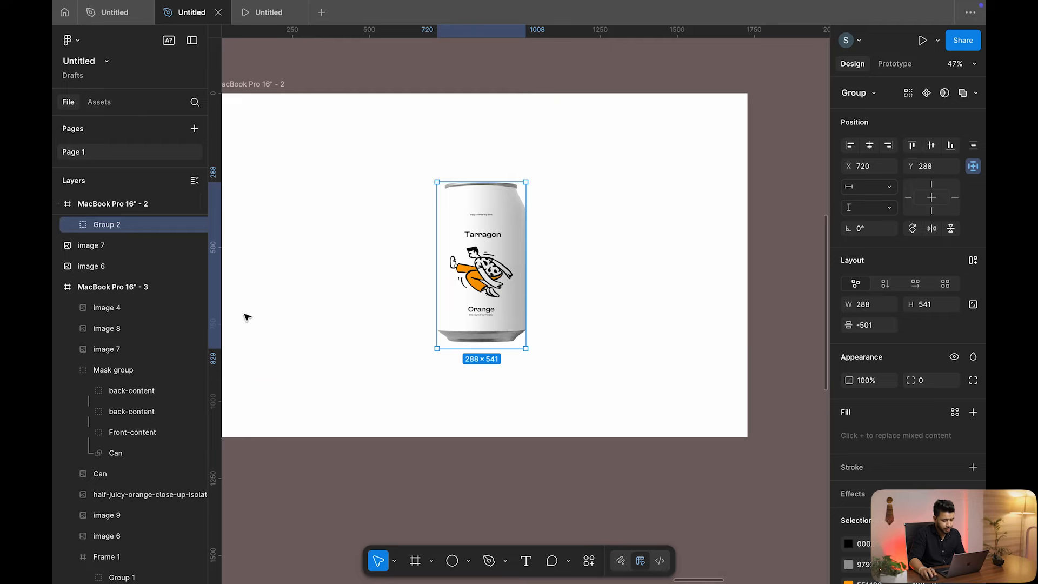
Place the orange slice image at the frame's top left
{"action": "scroll", "coordinate": [262, 299], "scroll_direction": "down", "scroll_amount": 6}
{"action": "left_click_drag", "start_coordinate": [754, 220], "coordinate": [340, 222]}
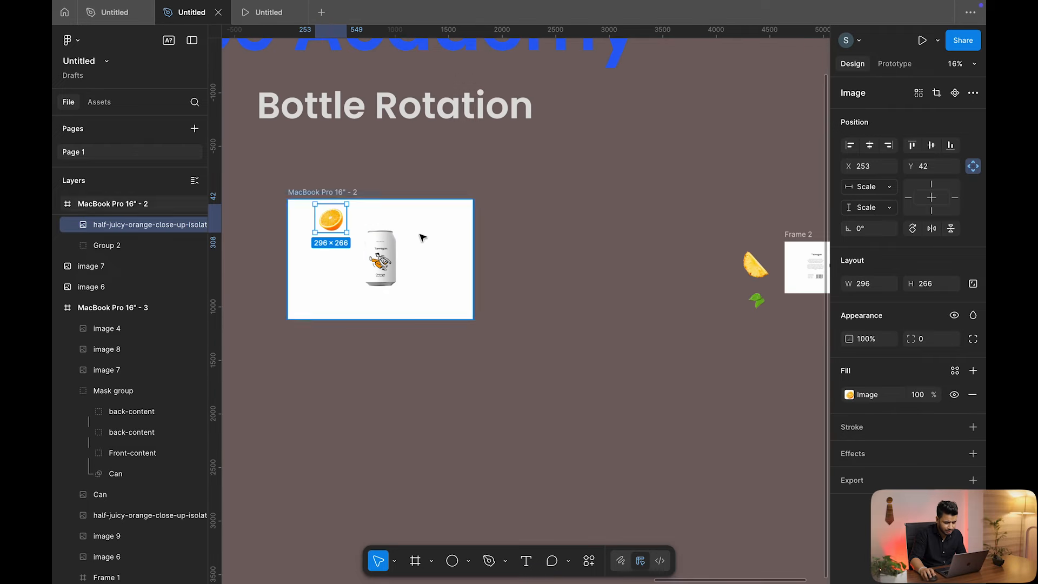
{"action": "scroll", "coordinate": [423, 234], "scroll_direction": "down", "scroll_amount": 5}
{"action": "scroll", "coordinate": [421, 245], "scroll_direction": "left", "scroll_amount": 5}
{"action": "scroll", "coordinate": [432, 249], "scroll_direction": "up", "scroll_amount": 2}
{"action": "scroll", "coordinate": [512, 289], "scroll_direction": "up", "scroll_amount": 6}
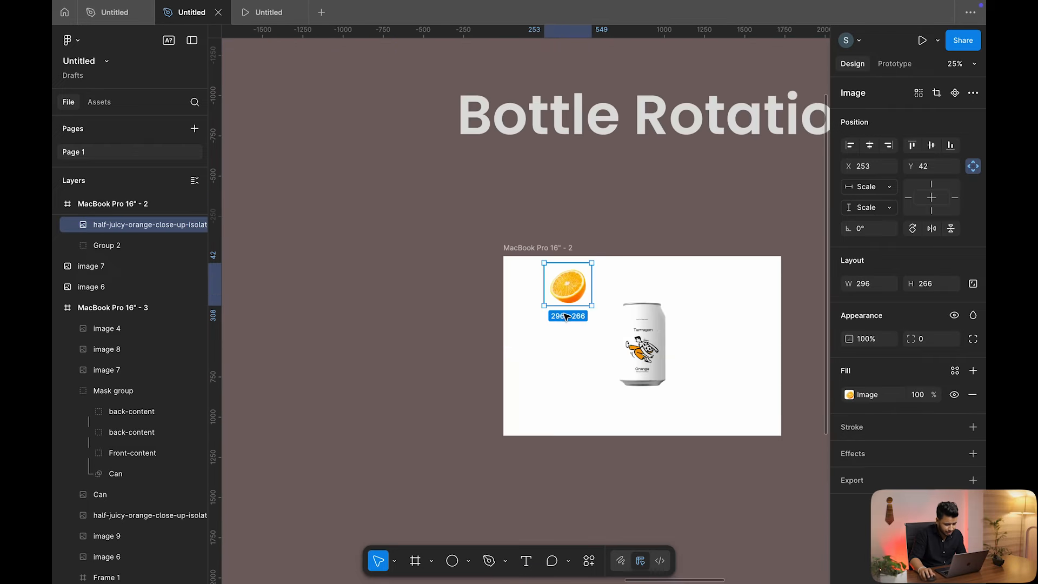
{"action": "scroll", "coordinate": [517, 433], "scroll_direction": "down", "scroll_amount": 2}
{"action": "scroll", "coordinate": [517, 433], "scroll_direction": "right", "scroll_amount": 2}
Create a text box below the frame reading 'Pinnapple', ignoring the spelling warning
{"action": "left_click", "coordinate": [484, 433]}
{"action": "key", "text": "t"}
{"action": "left_click", "coordinate": [443, 416]}
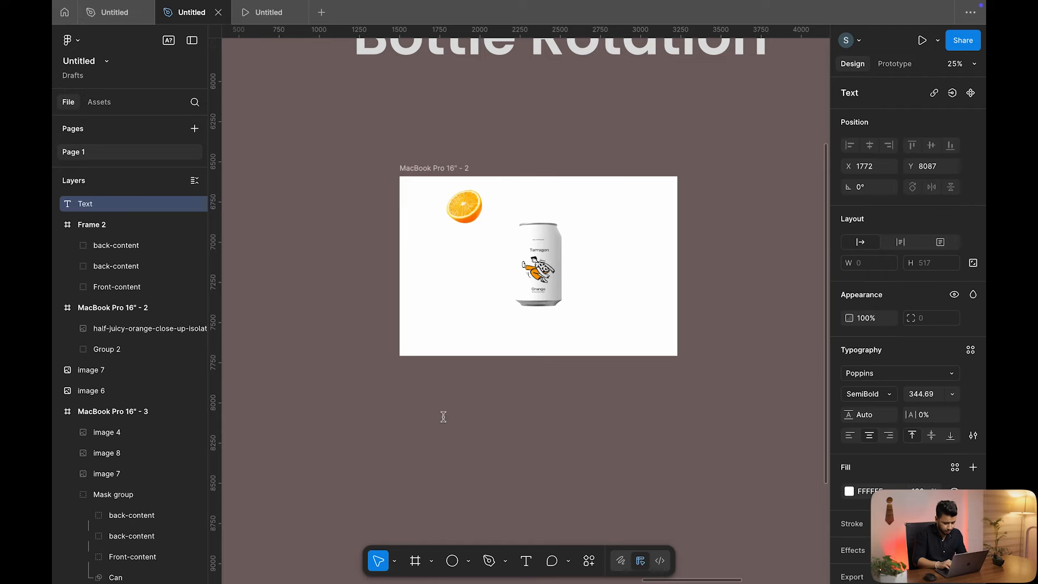
{"action": "type", "text": "Pinnapple"}
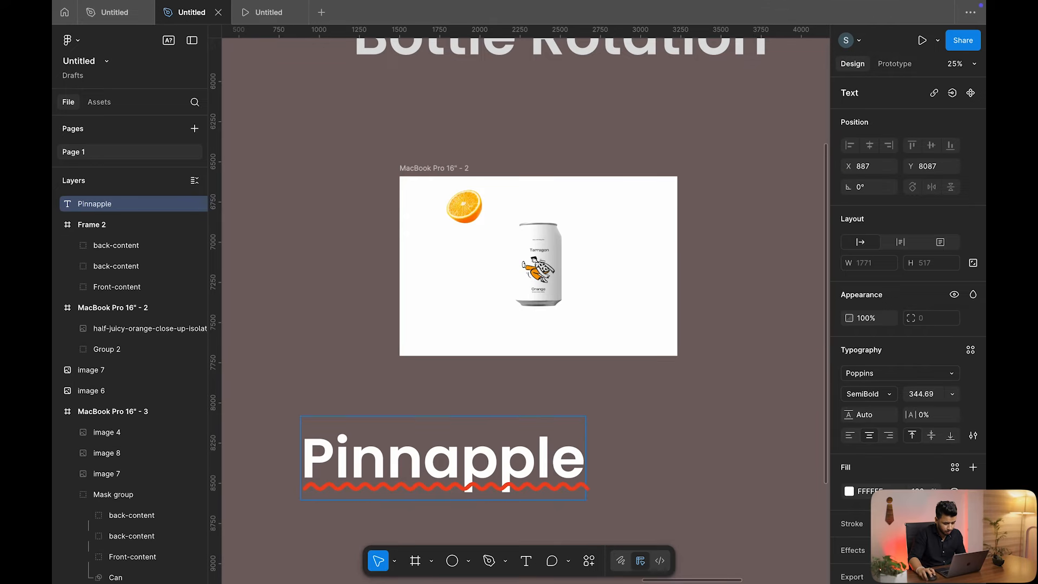
{"action": "right_click", "coordinate": [387, 457]}
{"action": "mouse_move", "coordinate": [508, 453]}
{"action": "left_click", "coordinate": [559, 402]}
{"action": "key", "text": "Escape"}
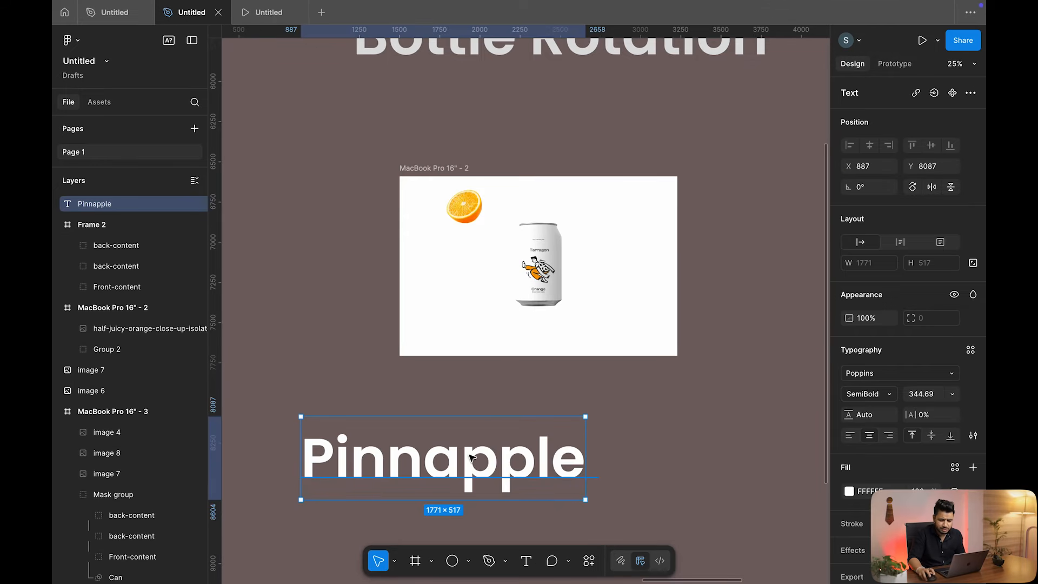
{"action": "left_click", "coordinate": [598, 420]}
{"action": "left_click", "coordinate": [459, 465]}
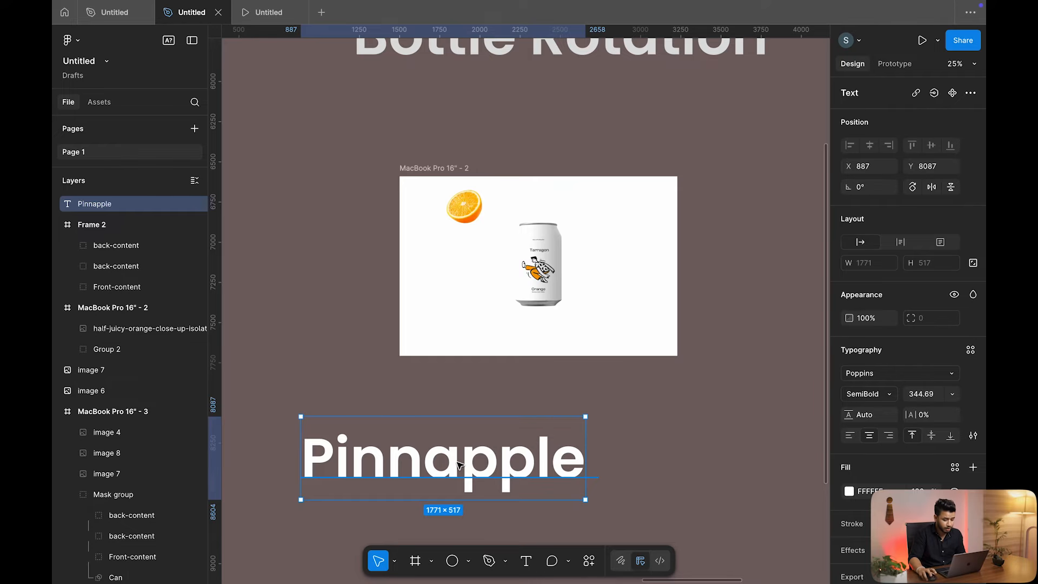
{"action": "left_click", "coordinate": [613, 381]}
{"action": "left_click", "coordinate": [490, 449]}
Set the Pinnapple text to the Praise font, coloured with the pineapple's yellow
{"action": "left_click", "coordinate": [890, 374]}
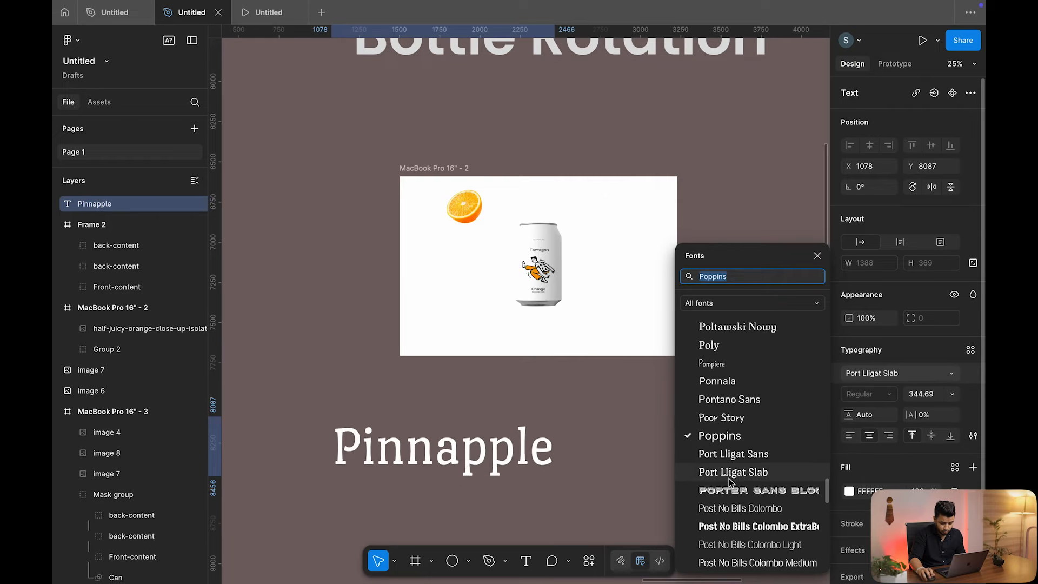
{"action": "scroll", "coordinate": [730, 487], "scroll_direction": "down", "scroll_amount": 5}
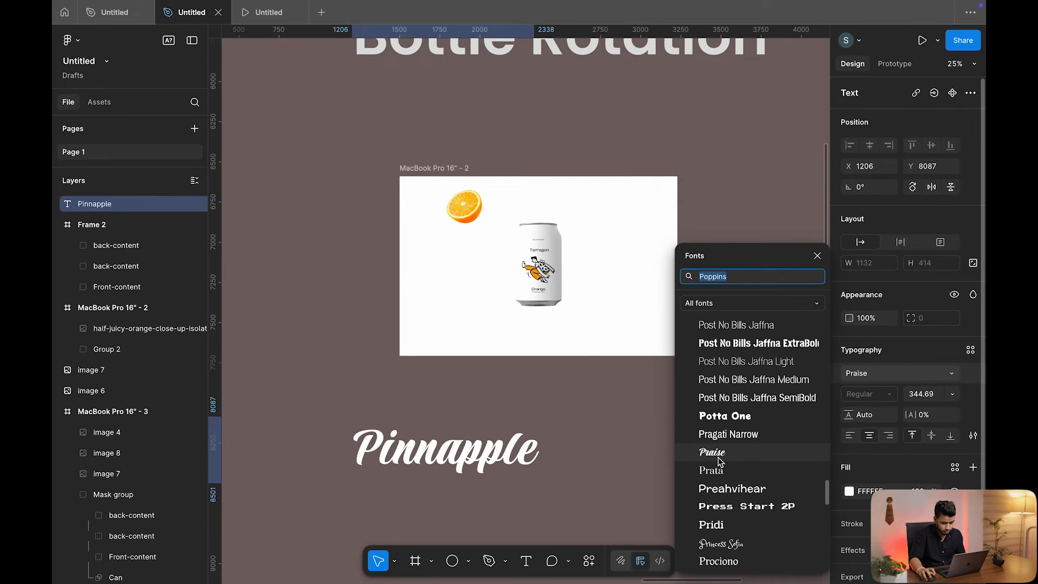
{"action": "left_click", "coordinate": [721, 457]}
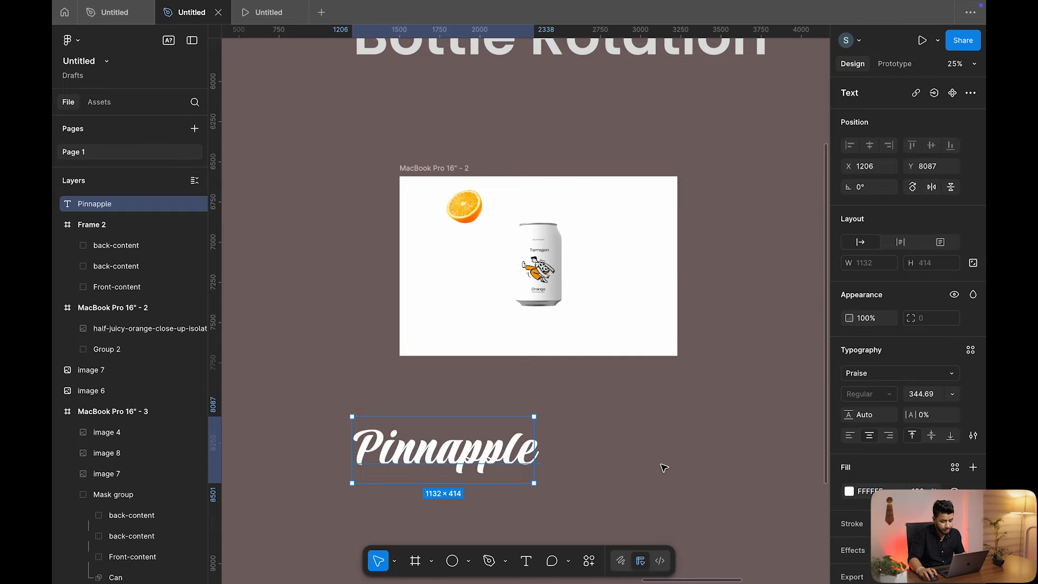
{"action": "key", "text": "i"}
{"action": "scroll", "coordinate": [541, 308], "scroll_direction": "down", "scroll_amount": 5}
{"action": "scroll", "coordinate": [581, 289], "scroll_direction": "right", "scroll_amount": 3}
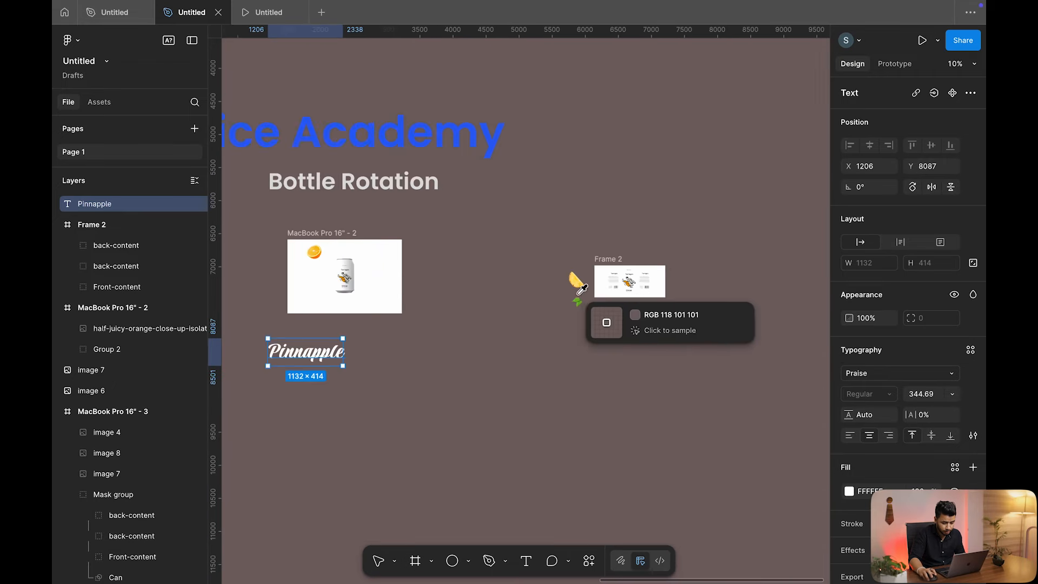
{"action": "scroll", "coordinate": [577, 293], "scroll_direction": "up", "scroll_amount": 5}
{"action": "left_click", "coordinate": [621, 255]}
{"action": "scroll", "coordinate": [533, 297], "scroll_direction": "down", "scroll_amount": 5}
{"action": "scroll", "coordinate": [489, 351], "scroll_direction": "left", "scroll_amount": 3}
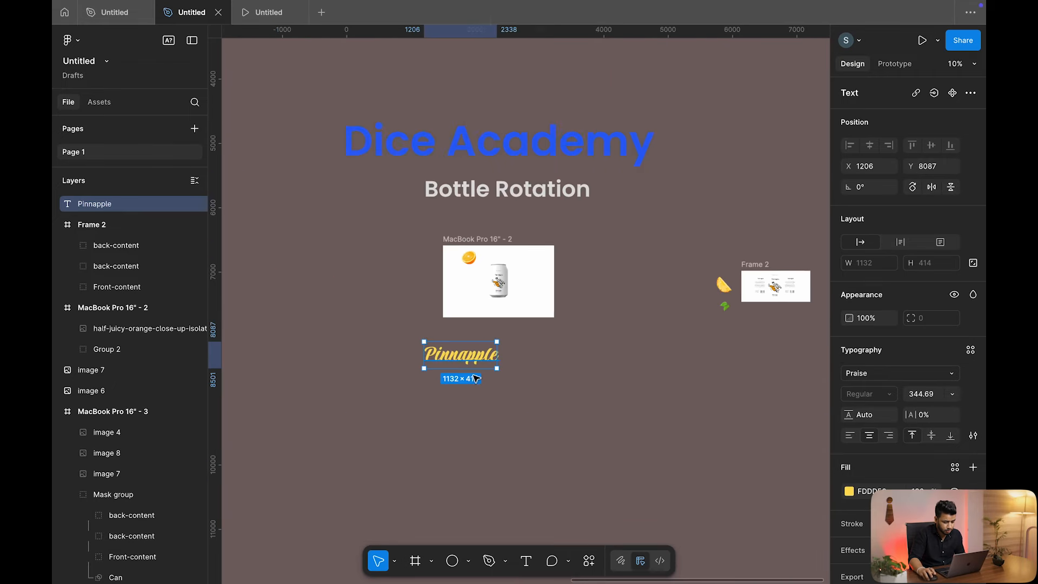
{"action": "scroll", "coordinate": [476, 378], "scroll_direction": "up", "scroll_amount": 5}
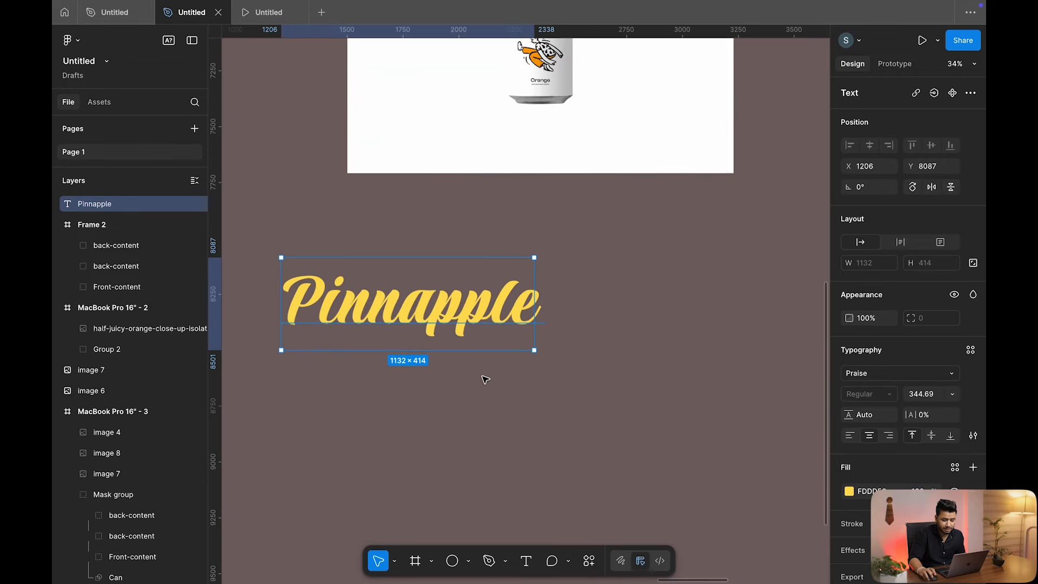
Raise the font size to 404.69 and move Pinnapple onto the frame across the can
{"action": "left_click", "coordinate": [922, 399]}
{"action": "key", "text": "shift+Up"}
{"action": "key", "text": "shift+Up"}
{"action": "key", "text": "shift+Up"}
{"action": "key", "text": "shift+Up"}
{"action": "key", "text": "shift+Up"}
{"action": "key", "text": "shift+Up"}
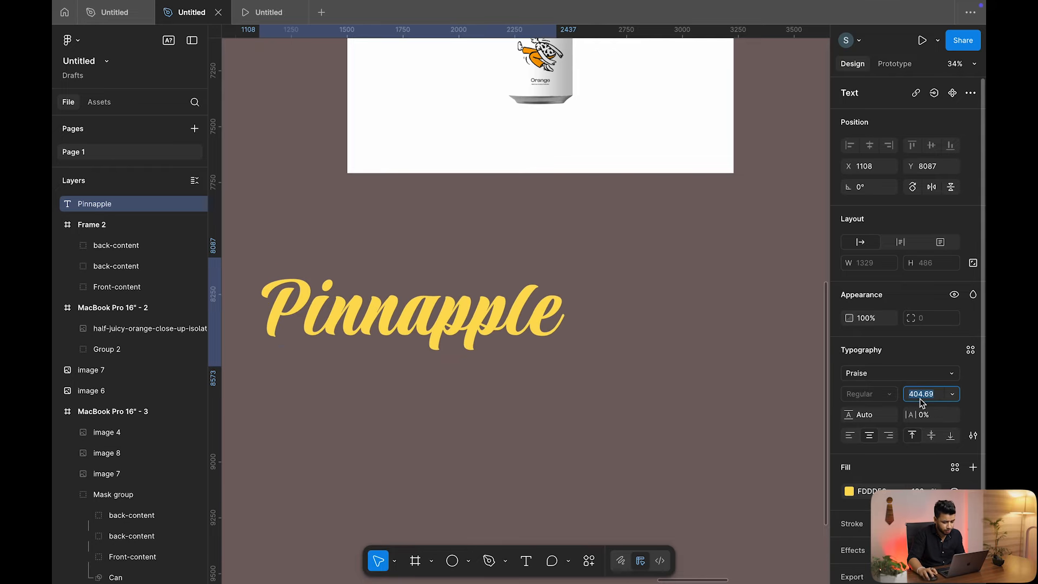
{"action": "left_click", "coordinate": [572, 371]}
{"action": "scroll", "coordinate": [541, 379], "scroll_direction": "down", "scroll_amount": 3}
{"action": "left_click_drag", "start_coordinate": [487, 346], "coordinate": [555, 193]}
{"action": "scroll", "coordinate": [555, 195], "scroll_direction": "up", "scroll_amount": 3}
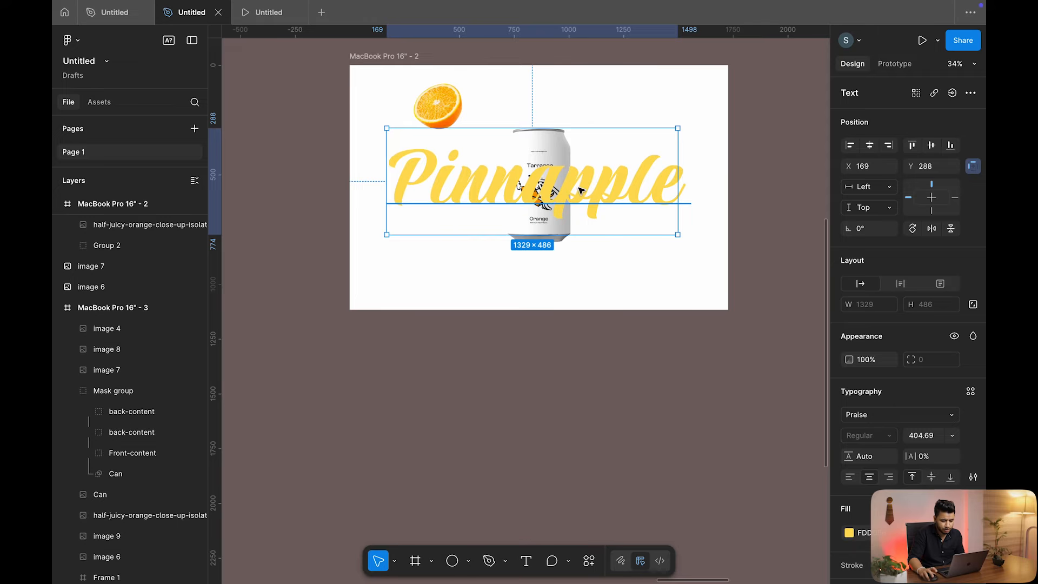
Send the Pinnapple text to the back and move it out below the frame
{"action": "right_click", "coordinate": [580, 191]}
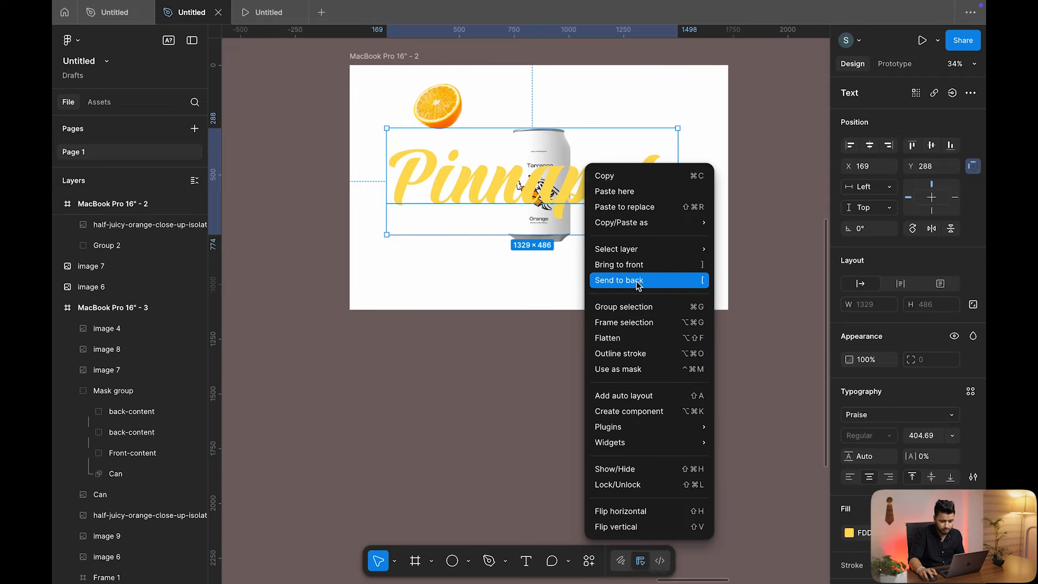
{"action": "left_click", "coordinate": [638, 282]}
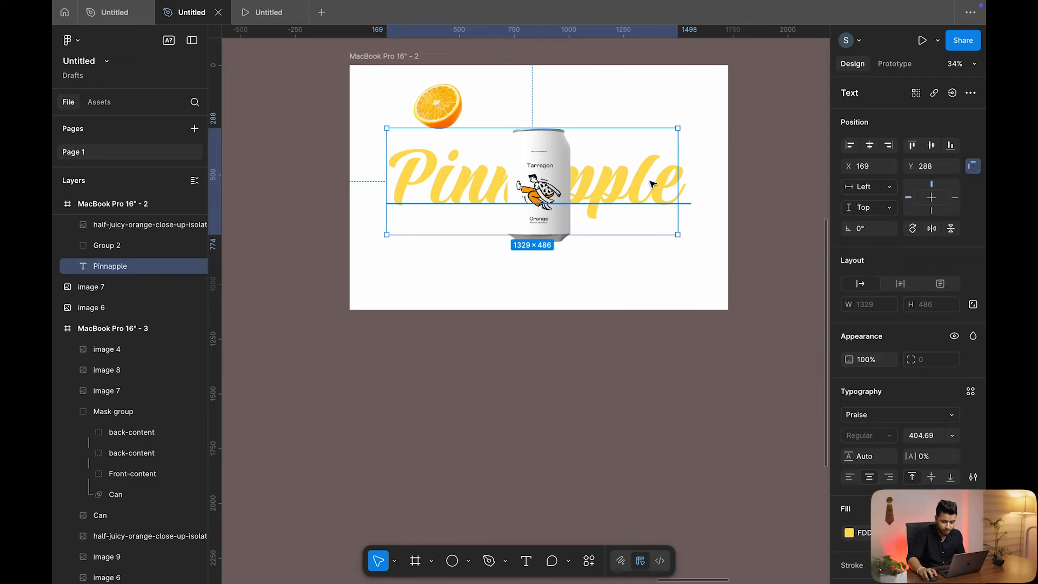
{"action": "scroll", "coordinate": [614, 194], "scroll_direction": "down", "scroll_amount": 1}
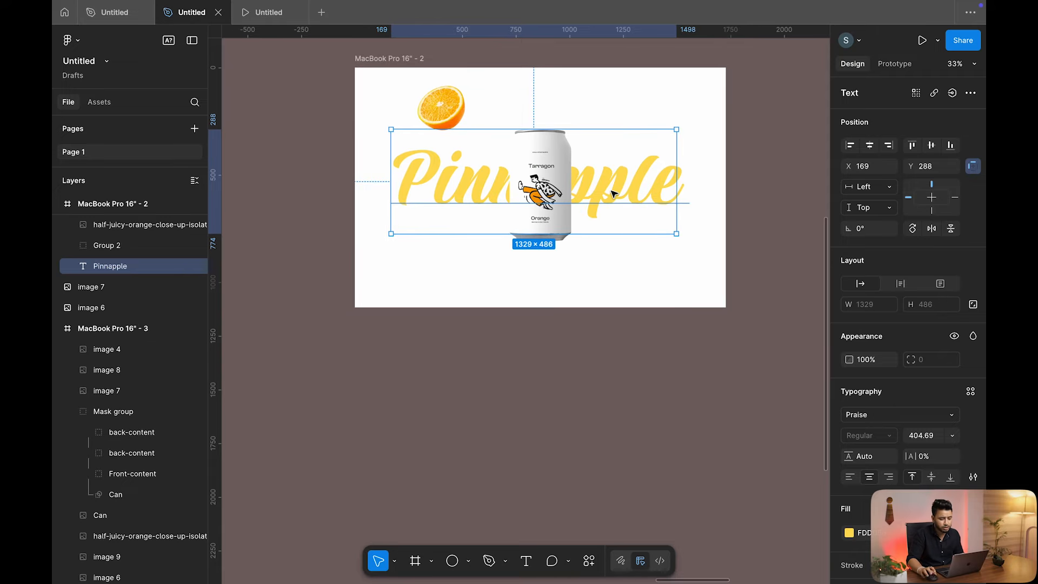
{"action": "left_click_drag", "start_coordinate": [540, 186], "coordinate": [530, 386]}
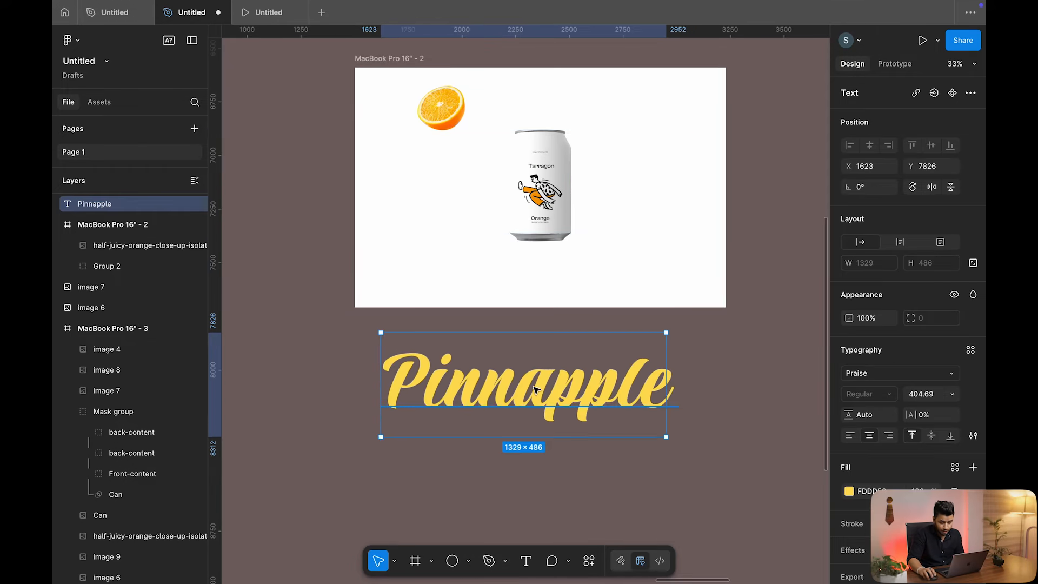
Alt-drag a copy of Pinnapple to its right
{"action": "scroll", "coordinate": [530, 386], "scroll_direction": "down", "scroll_amount": 3}
{"action": "scroll", "coordinate": [530, 386], "scroll_direction": "right", "scroll_amount": 3}
{"action": "left_click_drag", "start_coordinate": [446, 382], "coordinate": [633, 382]}
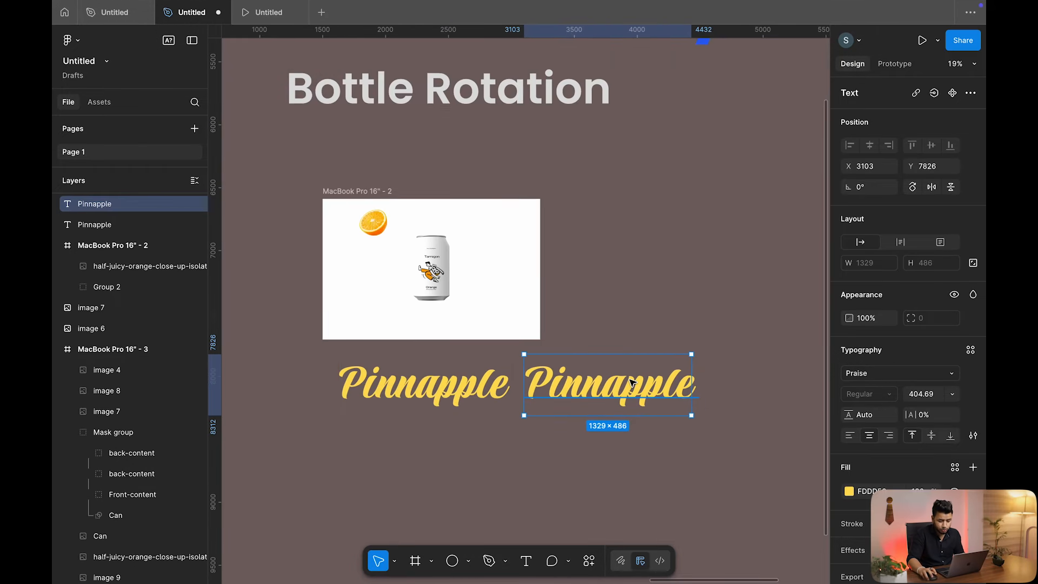
Change the copy's text to 'Orange' and colour it from the orange slice
{"action": "double_click", "coordinate": [619, 386]}
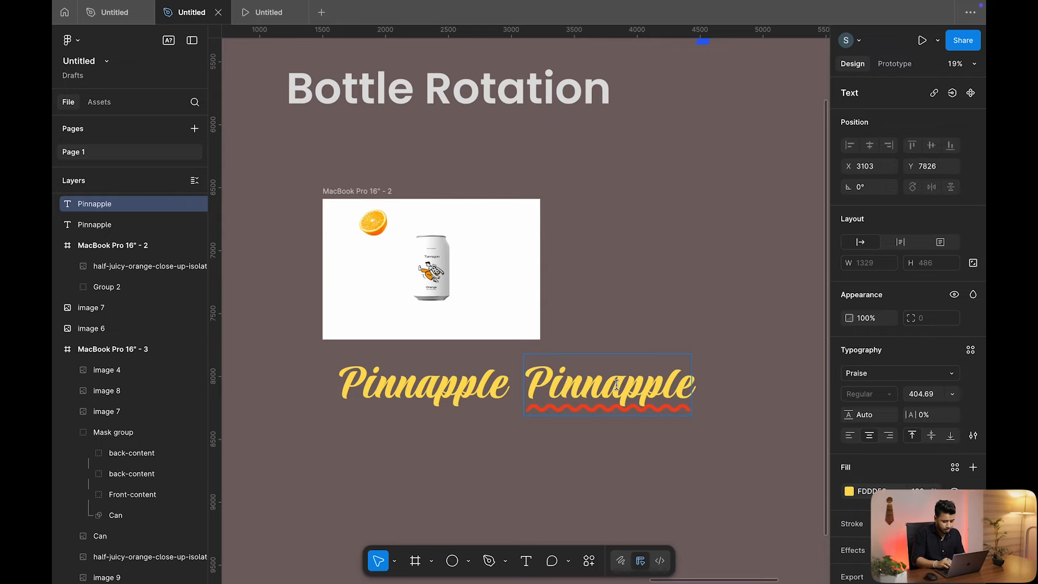
{"action": "double_click", "coordinate": [616, 385]}
{"action": "type", "text": "Orange"}
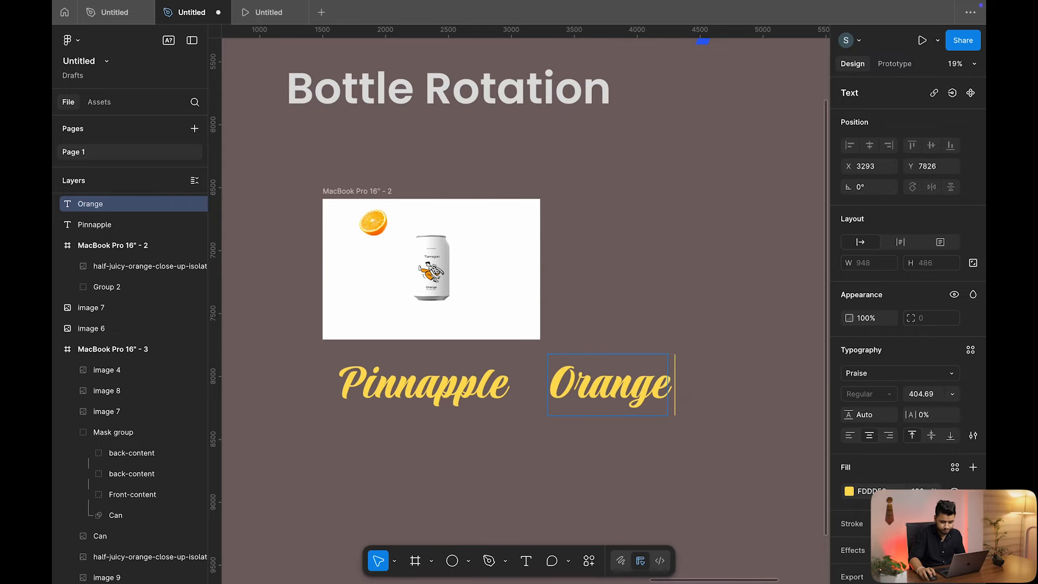
{"action": "key", "text": "Escape"}
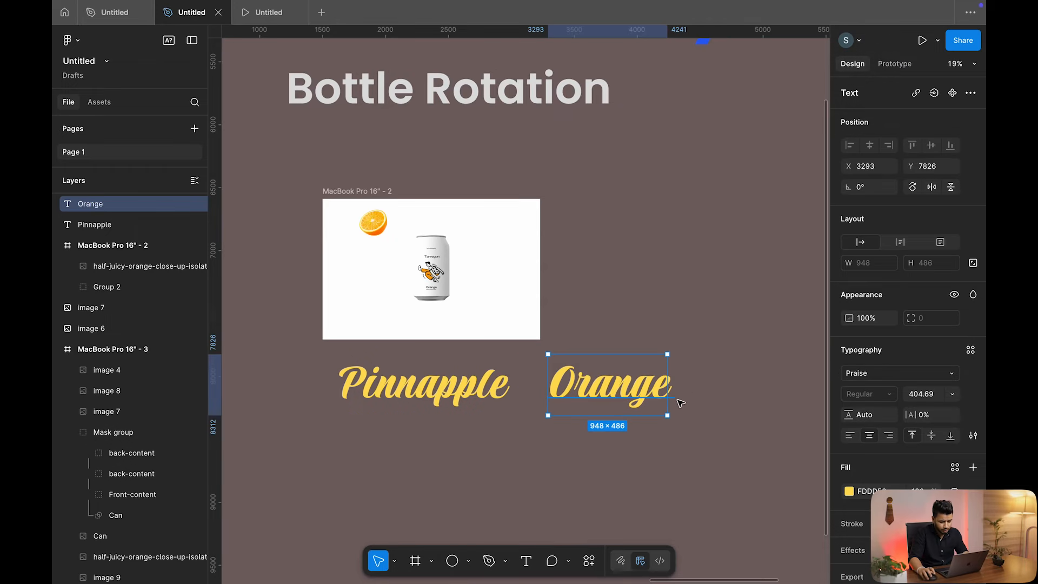
{"action": "key", "text": "i"}
{"action": "scroll", "coordinate": [388, 230], "scroll_direction": "up", "scroll_amount": 5}
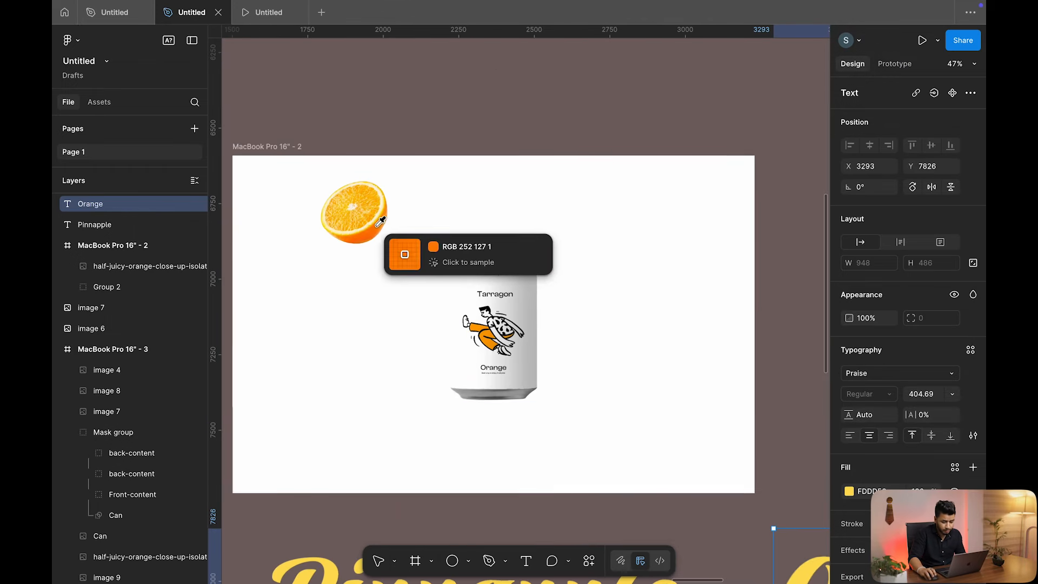
{"action": "left_click", "coordinate": [378, 227]}
{"action": "scroll", "coordinate": [520, 272], "scroll_direction": "down", "scroll_amount": 3}
{"action": "scroll", "coordinate": [524, 278], "scroll_direction": "down", "scroll_amount": 5}
{"action": "scroll", "coordinate": [621, 292], "scroll_direction": "up", "scroll_amount": 3}
Align the Orange title level beside Pinnapple and select both titles
{"action": "left_click_drag", "start_coordinate": [624, 278], "coordinate": [600, 276]}
{"action": "left_click_drag", "start_coordinate": [427, 267], "coordinate": [404, 323]}
{"action": "left_click", "coordinate": [611, 280]}
{"action": "left_click_drag", "start_coordinate": [611, 280], "coordinate": [597, 336]}
{"action": "left_click_drag", "start_coordinate": [278, 285], "coordinate": [703, 396]}
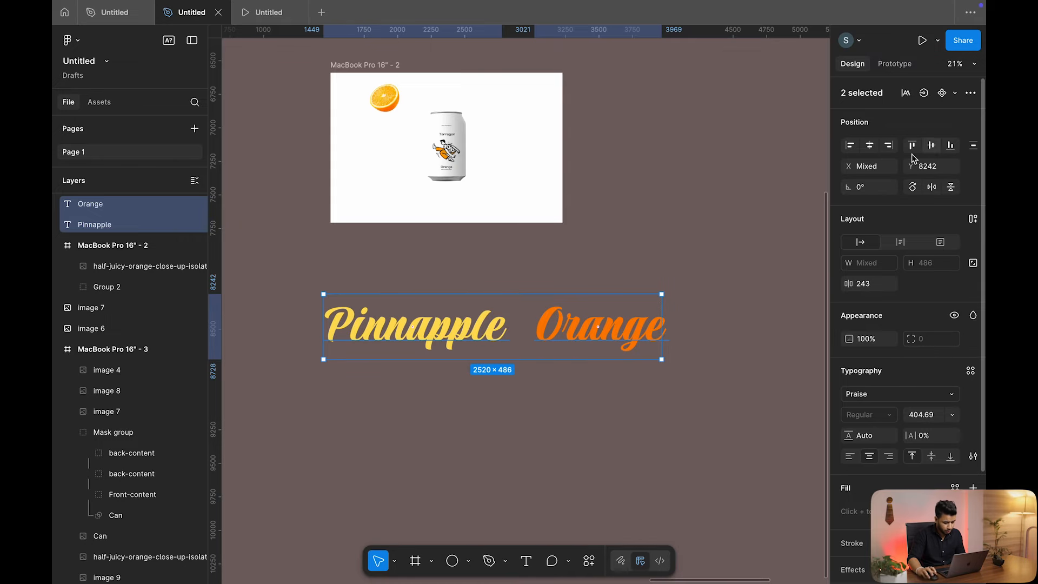
Group the two title texts and wrap the group in a new frame, Frame 3
{"action": "key", "text": "ctrl+g"}
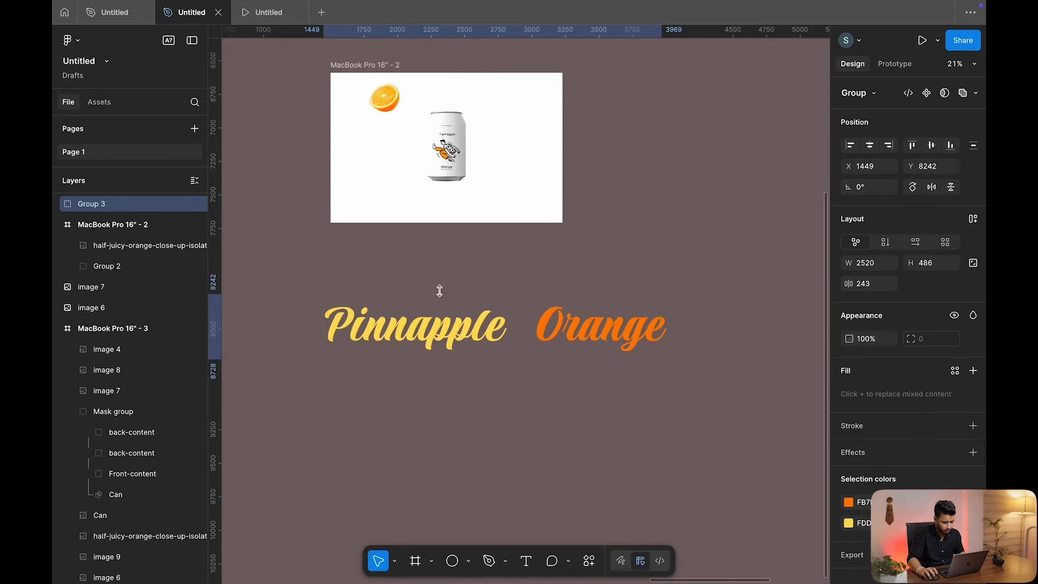
{"action": "left_click", "coordinate": [360, 265]}
{"action": "left_click", "coordinate": [392, 326]}
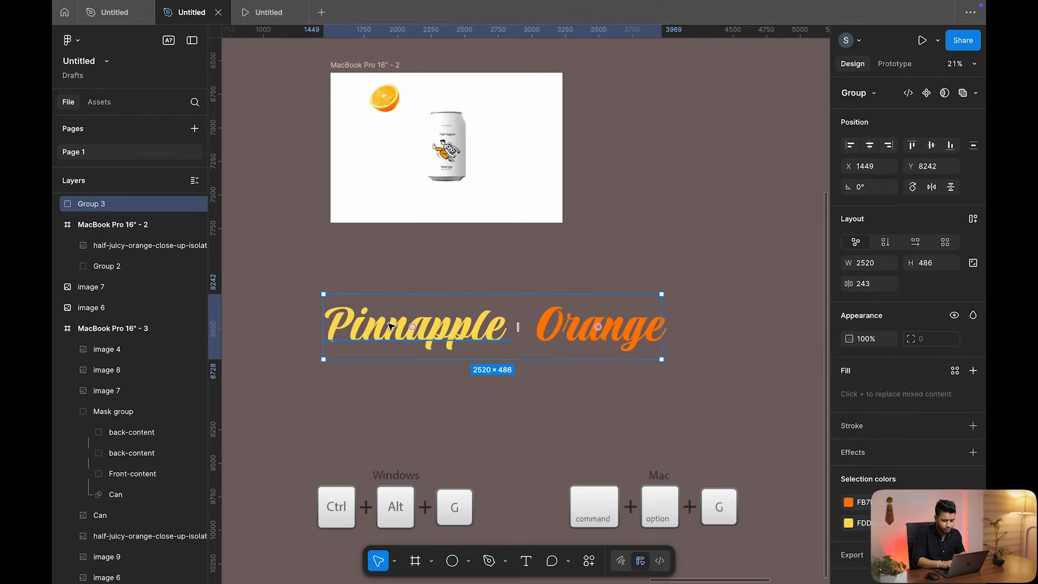
{"action": "key", "text": "ctrl+alt+g"}
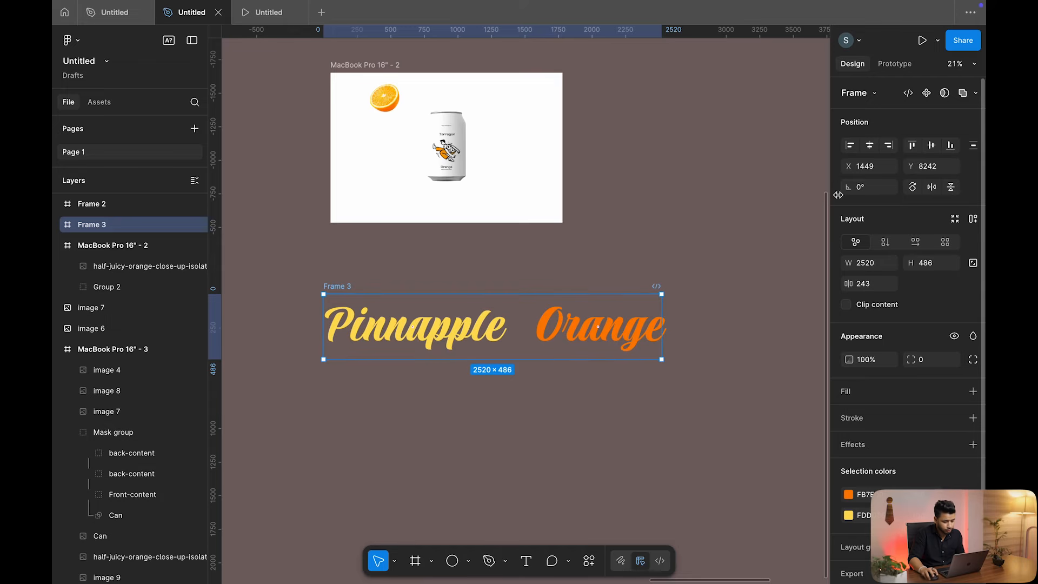
Narrow Frame 3 to 1428 wide, clip it to show only Pinnapple, and move it into the MacBook frame
{"action": "left_click", "coordinate": [59, 225]}
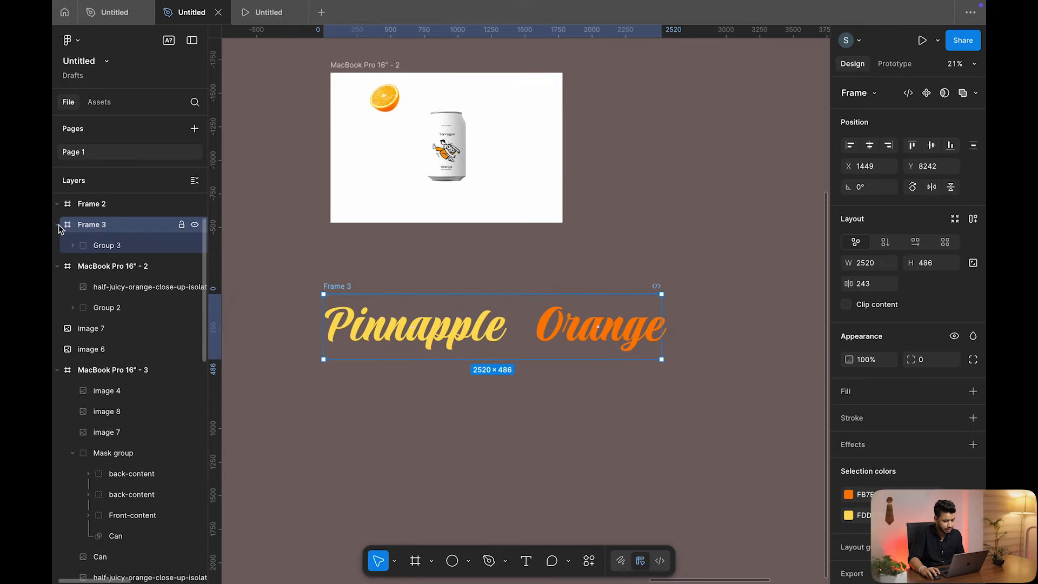
{"action": "left_click", "coordinate": [127, 245]}
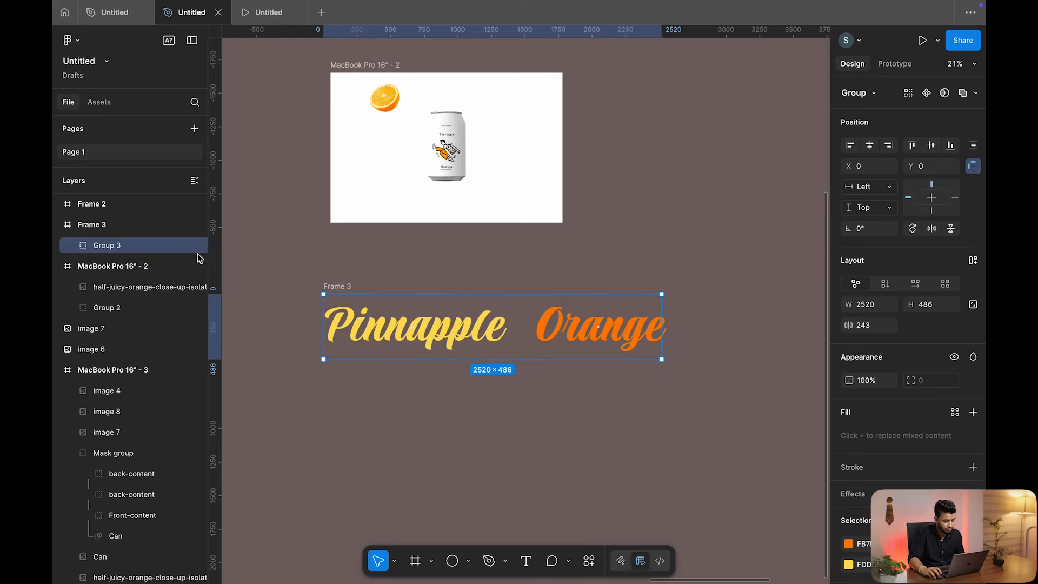
{"action": "left_click", "coordinate": [128, 223]}
{"action": "left_click_drag", "start_coordinate": [659, 310], "coordinate": [514, 348]}
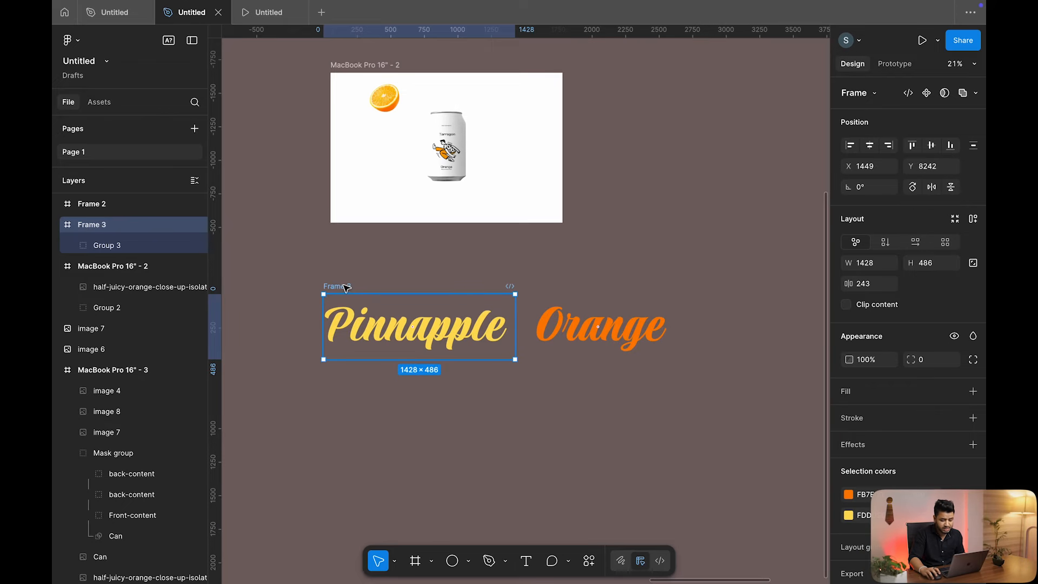
{"action": "left_click", "coordinate": [847, 305]}
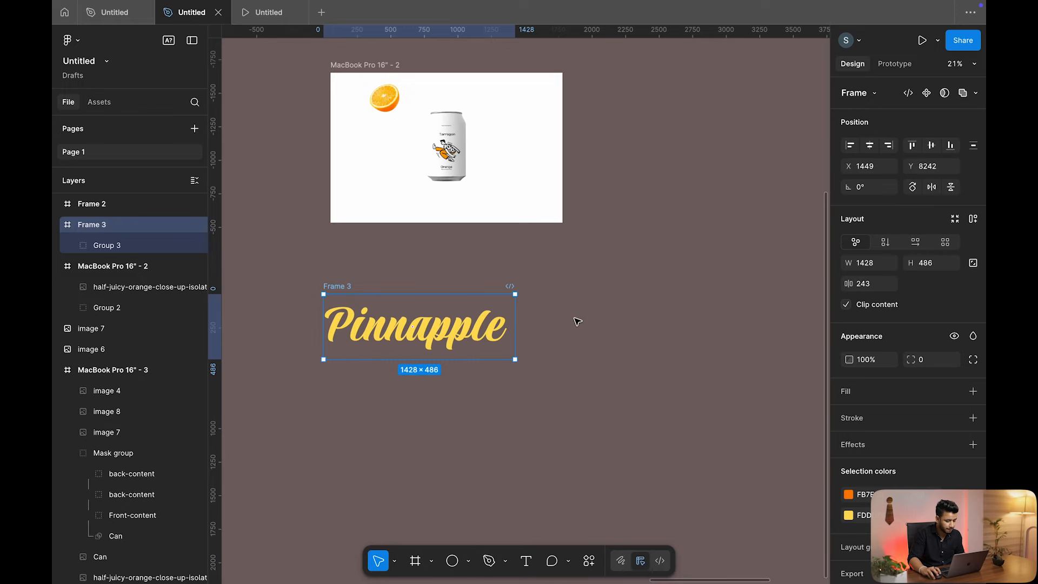
{"action": "left_click_drag", "start_coordinate": [342, 287], "coordinate": [381, 119]}
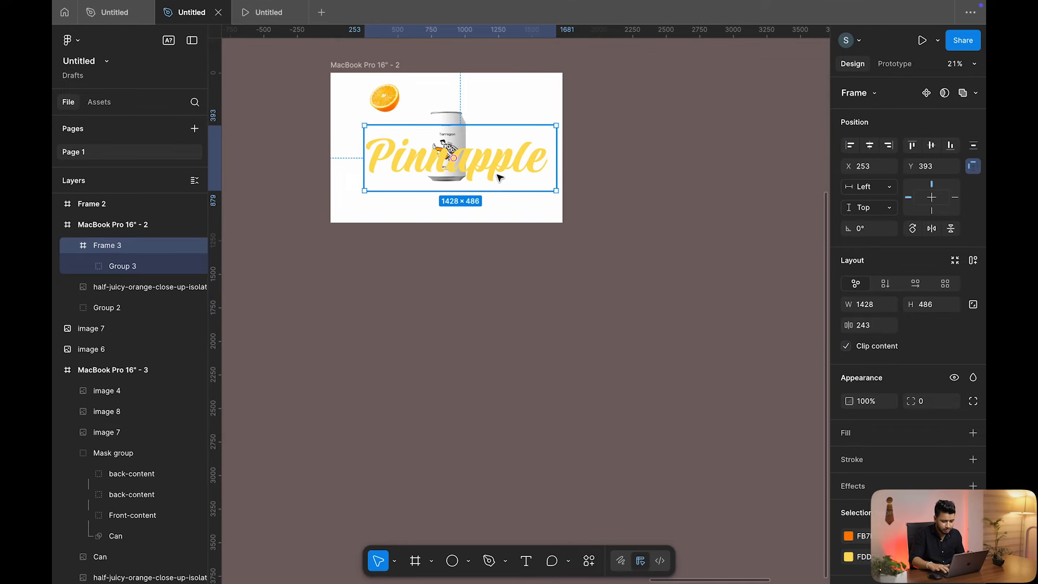
Send the Pinnapple text frame behind the can and centre it horizontally and vertically
{"action": "key", "text": "super+alt+bracketleft"}
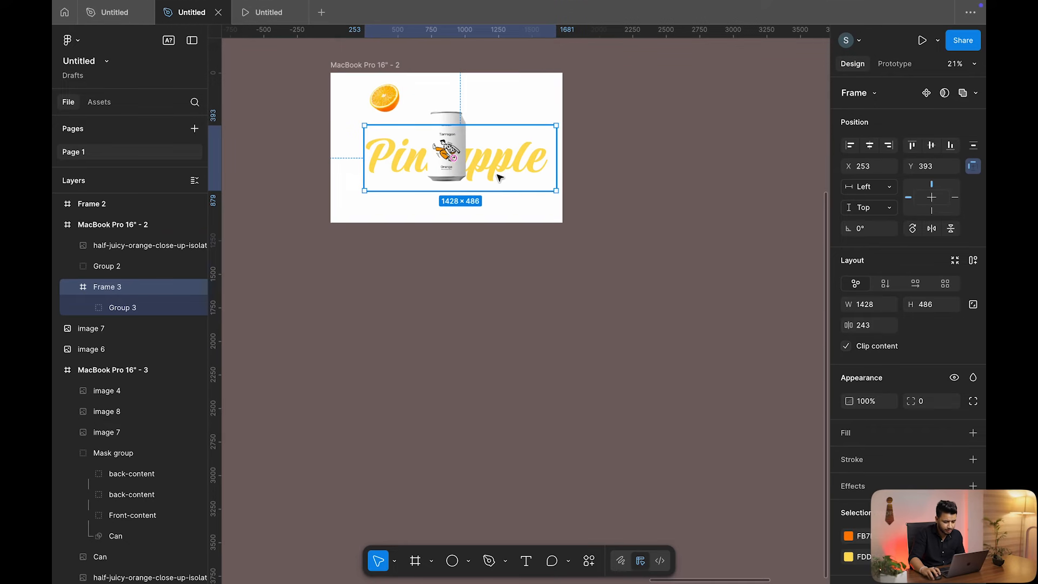
{"action": "left_click", "coordinate": [870, 145]}
{"action": "left_click", "coordinate": [938, 144]}
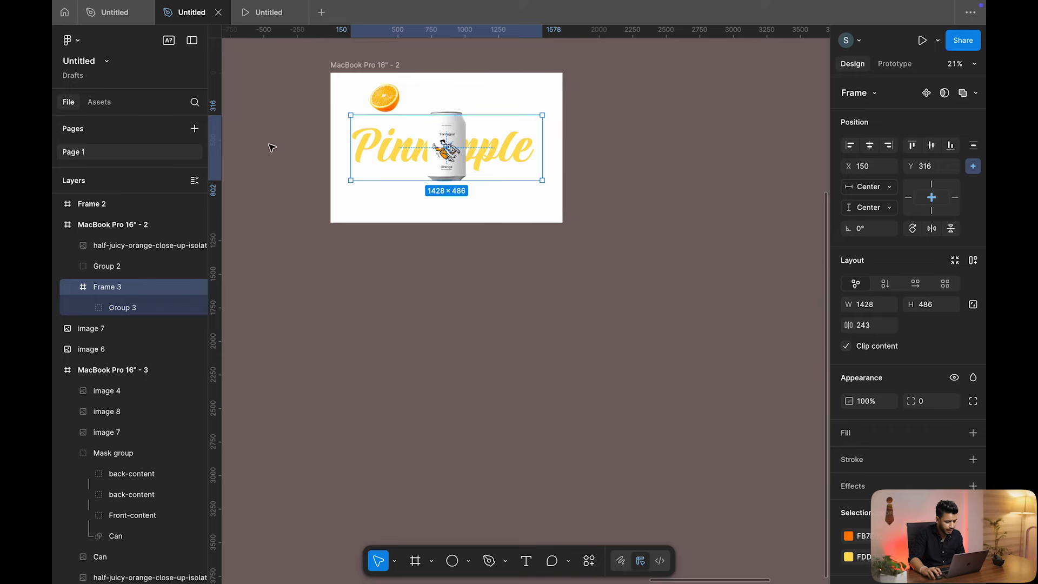
{"action": "scroll", "coordinate": [372, 102], "scroll_direction": "down", "scroll_amount": 5}
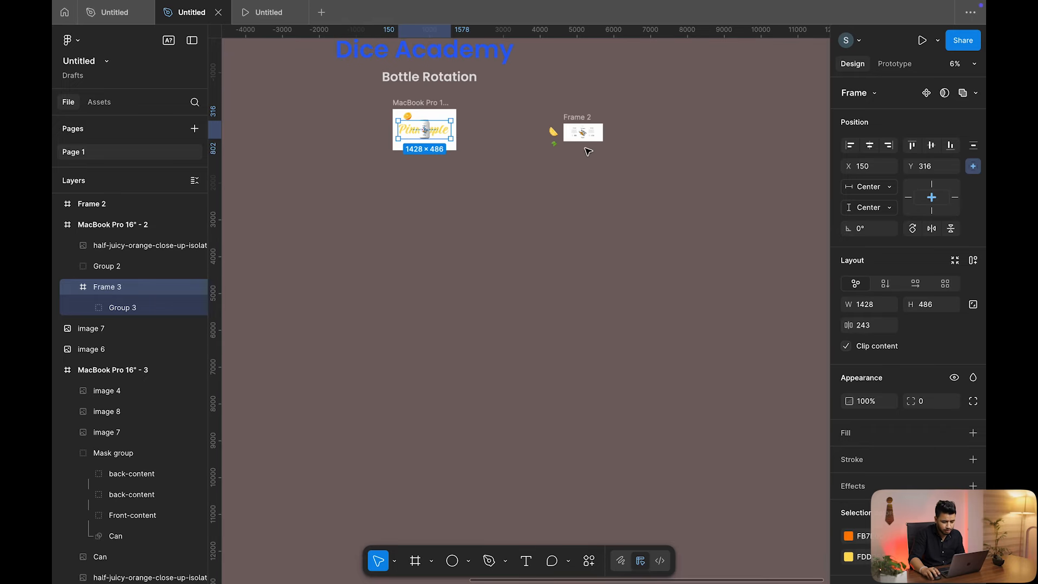
{"action": "scroll", "coordinate": [589, 151], "scroll_direction": "up", "scroll_amount": 3}
{"action": "scroll", "coordinate": [360, 126], "scroll_direction": "up", "scroll_amount": 5}
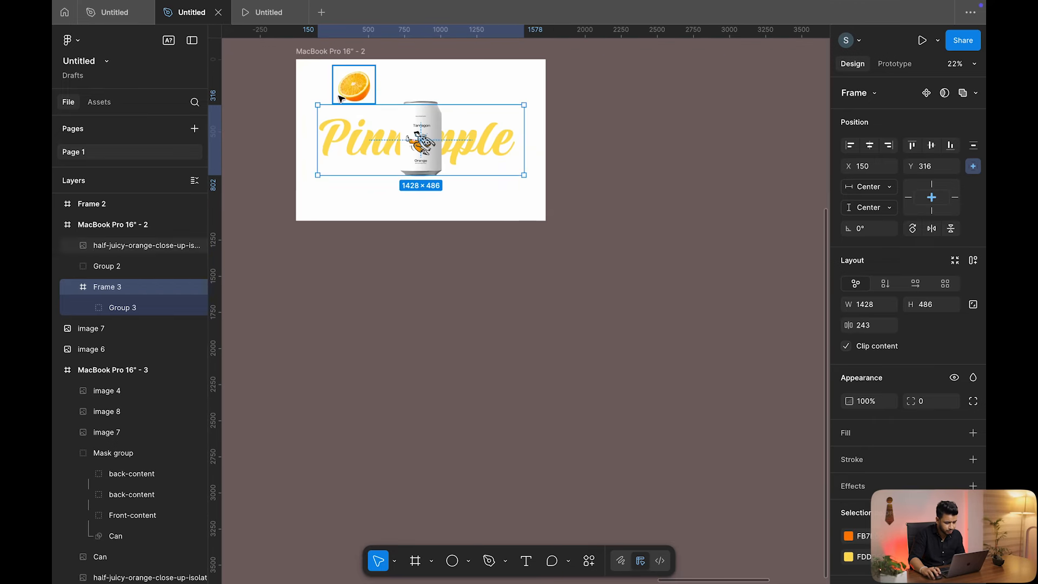
Duplicate an orange to the frame's bottom-right and scale it down to about two-thirds
{"action": "left_click_drag", "start_coordinate": [359, 126], "coordinate": [504, 239]}
{"action": "key", "text": "k"}
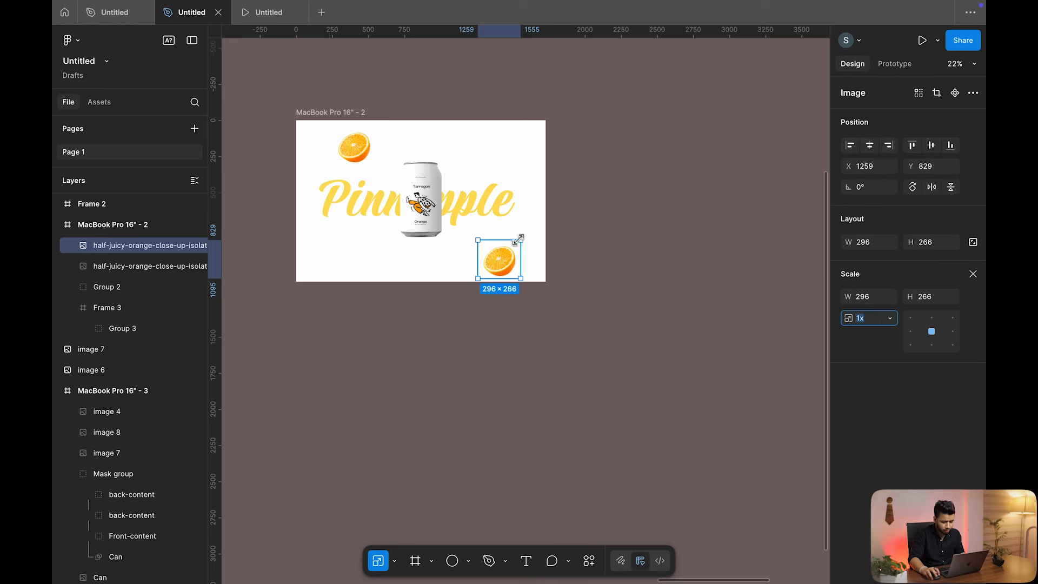
{"action": "left_click_drag", "start_coordinate": [514, 244], "coordinate": [508, 250]}
{"action": "scroll", "coordinate": [507, 238], "scroll_direction": "down", "scroll_amount": 2}
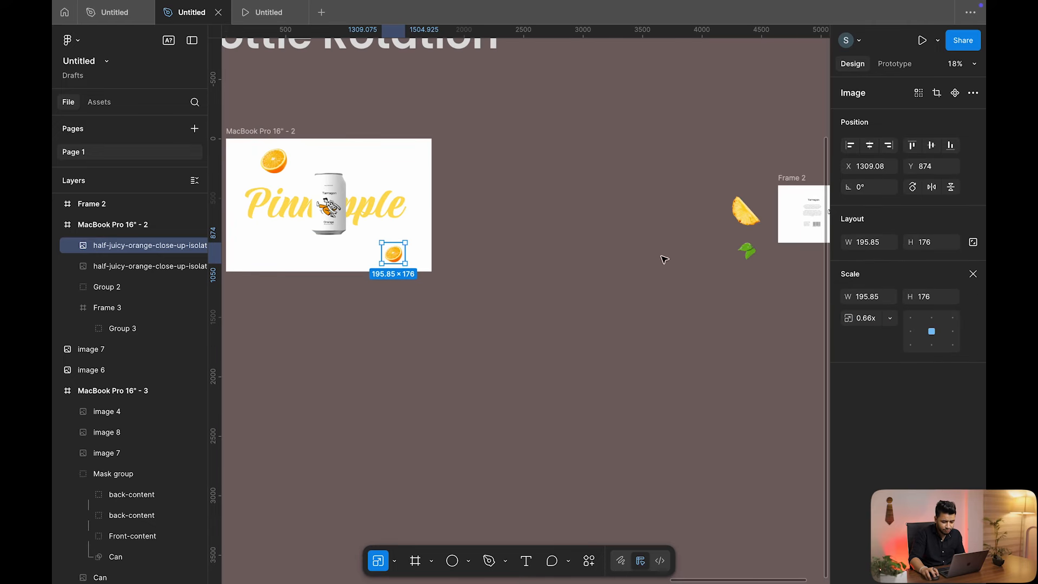
Duplicate two leaves into the MacBook frame, one placed at the bottom-left
{"action": "left_click_drag", "start_coordinate": [739, 258], "coordinate": [406, 163]}
{"action": "scroll", "coordinate": [406, 164], "scroll_direction": "left", "scroll_amount": 3}
{"action": "left_click_drag", "start_coordinate": [509, 162], "coordinate": [377, 237]}
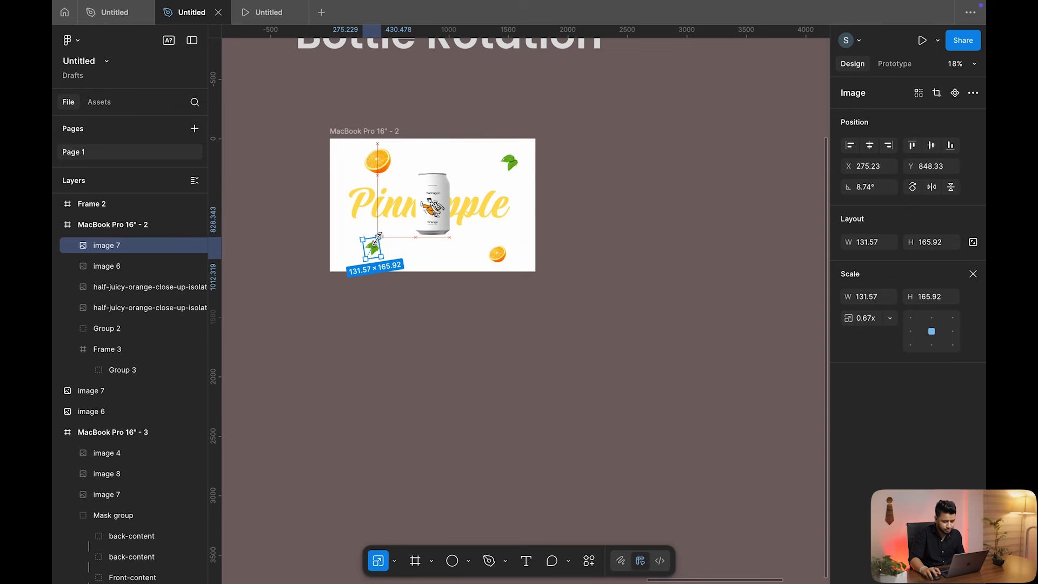
{"action": "left_click", "coordinate": [557, 193]}
Move both oranges out of the MacBook frame
{"action": "scroll", "coordinate": [557, 195], "scroll_direction": "down", "scroll_amount": 3}
{"action": "scroll", "coordinate": [557, 217], "scroll_direction": "right", "scroll_amount": 3}
{"action": "scroll", "coordinate": [562, 218], "scroll_direction": "left", "scroll_amount": 3}
{"action": "scroll", "coordinate": [564, 219], "scroll_direction": "left", "scroll_amount": 3}
{"action": "left_click", "coordinate": [398, 174]}
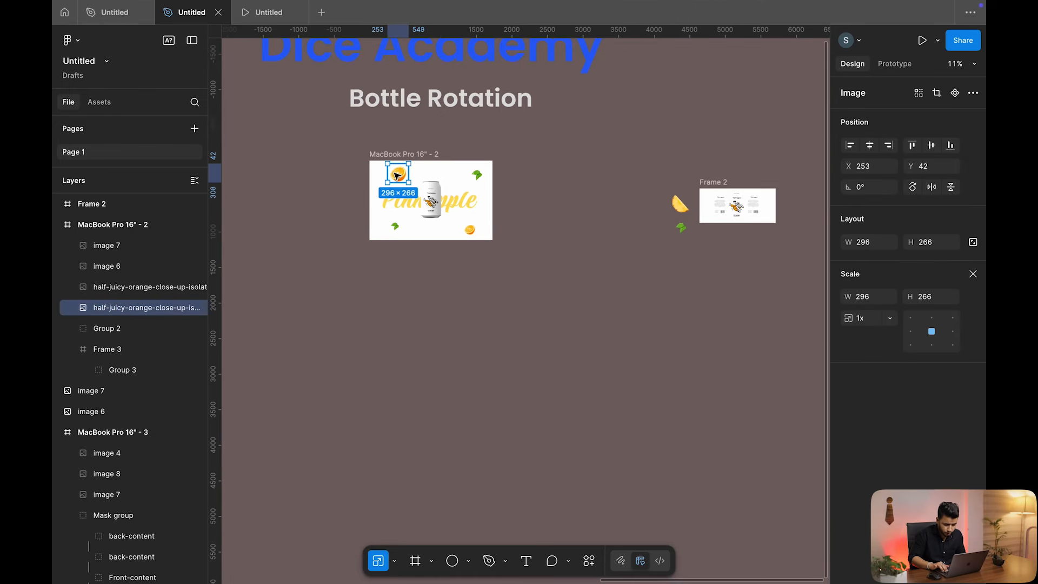
{"action": "left_click_drag", "start_coordinate": [397, 174], "coordinate": [371, 148]}
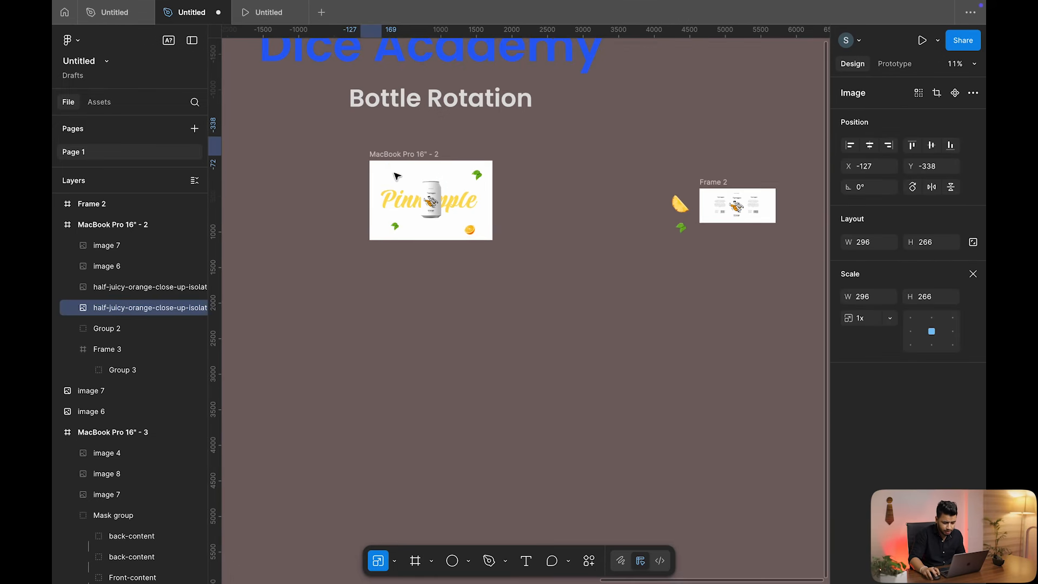
{"action": "scroll", "coordinate": [486, 243], "scroll_direction": "up", "scroll_amount": 5}
{"action": "left_click", "coordinate": [453, 219]}
{"action": "key", "text": "shift+Right"}
{"action": "key", "text": "shift+Right"}
{"action": "key", "text": "shift+Right"}
{"action": "key", "text": "shift+Right"}
{"action": "key", "text": "shift+Right"}
{"action": "key", "text": "shift+Right"}
{"action": "key", "text": "shift+Right"}
{"action": "key", "text": "shift+Right"}
{"action": "key", "text": "shift+Right"}
{"action": "key", "text": "shift+Right"}
{"action": "key", "text": "shift+Down"}
{"action": "key", "text": "shift+Down"}
{"action": "key", "text": "shift+Down"}
{"action": "key", "text": "shift+Down"}
{"action": "key", "text": "shift+Down"}
{"action": "key", "text": "shift+Down"}
{"action": "key", "text": "shift+Down"}
{"action": "key", "text": "shift+Down"}
{"action": "key", "text": "shift+Down"}
{"action": "key", "text": "shift+Down"}
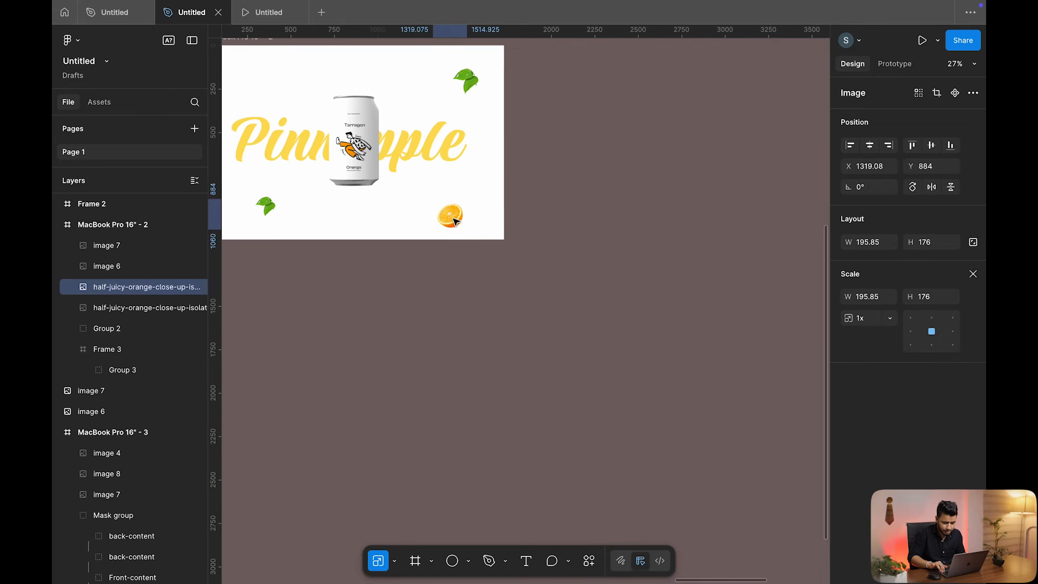
{"action": "key", "text": "shift+Right"}
{"action": "key", "text": "shift+Right"}
{"action": "key", "text": "shift+Right"}
{"action": "key", "text": "shift+Right"}
{"action": "key", "text": "shift+Right"}
{"action": "key", "text": "shift+Right"}
{"action": "key", "text": "shift+Right"}
{"action": "key", "text": "shift+Right"}
{"action": "key", "text": "shift+Right"}
{"action": "key", "text": "shift+Right"}
{"action": "key", "text": "shift+Right"}
{"action": "key", "text": "shift+Right"}
{"action": "key", "text": "shift+Right"}
{"action": "key", "text": "shift+Right"}
{"action": "key", "text": "shift+Right"}
{"action": "key", "text": "shift+Right"}
{"action": "key", "text": "shift+Right"}
{"action": "key", "text": "shift+Right"}
{"action": "key", "text": "shift+Right"}
{"action": "key", "text": "shift+Right"}
{"action": "key", "text": "shift+Down"}
{"action": "key", "text": "shift+Down"}
{"action": "key", "text": "shift+Down"}
{"action": "key", "text": "shift+Down"}
{"action": "key", "text": "shift+Down"}
{"action": "key", "text": "shift+Down"}
{"action": "key", "text": "shift+Down"}
{"action": "key", "text": "shift+Down"}
{"action": "key", "text": "shift+Down"}
{"action": "key", "text": "shift+Down"}
{"action": "key", "text": "shift+Down"}
{"action": "key", "text": "shift+Down"}
{"action": "key", "text": "shift+Down"}
{"action": "key", "text": "shift+Down"}
{"action": "key", "text": "shift+Down"}
{"action": "key", "text": "shift+Down"}
{"action": "key", "text": "shift+Down"}
{"action": "key", "text": "shift+Down"}
{"action": "key", "text": "shift+Down"}
{"action": "key", "text": "shift+Down"}
{"action": "scroll", "coordinate": [454, 221], "scroll_direction": "down", "scroll_amount": 2}
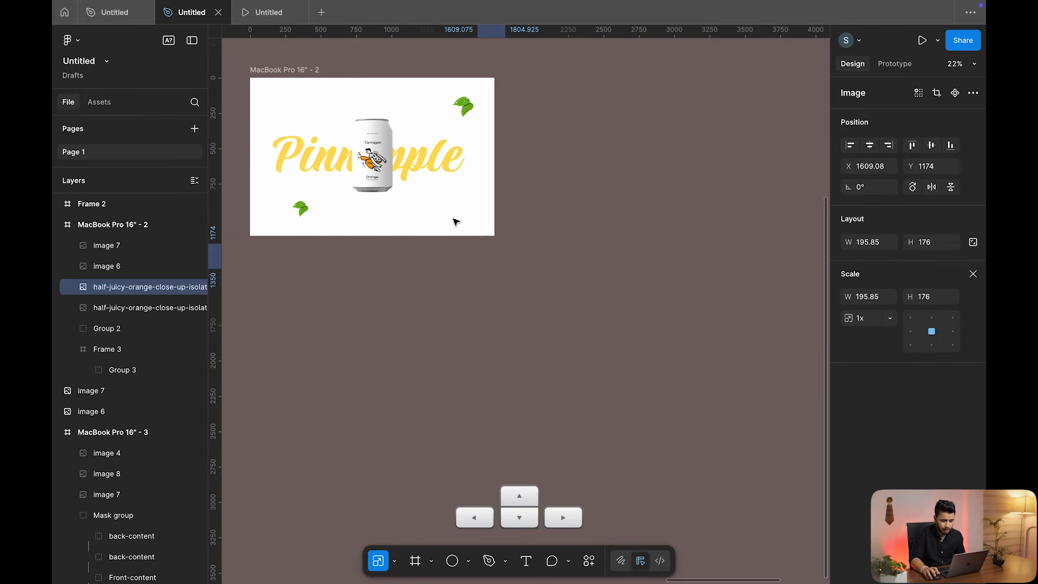
{"action": "scroll", "coordinate": [455, 222], "scroll_direction": "left", "scroll_amount": 2}
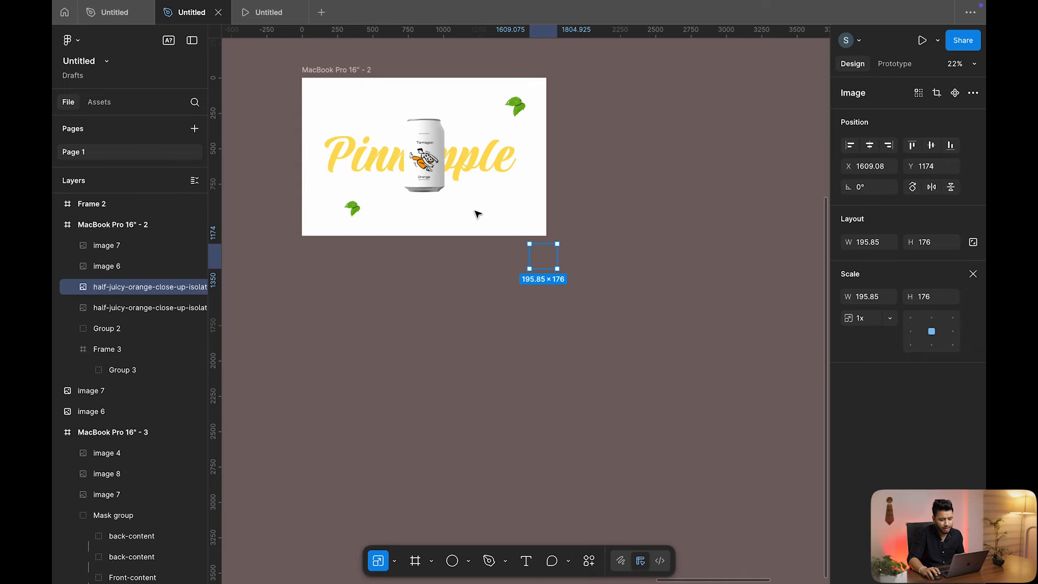
Move the pineapple slice from beside Frame 2 into the frame's top-left
{"action": "scroll", "coordinate": [490, 180], "scroll_direction": "down", "scroll_amount": 5}
{"action": "scroll", "coordinate": [480, 188], "scroll_direction": "right", "scroll_amount": 1}
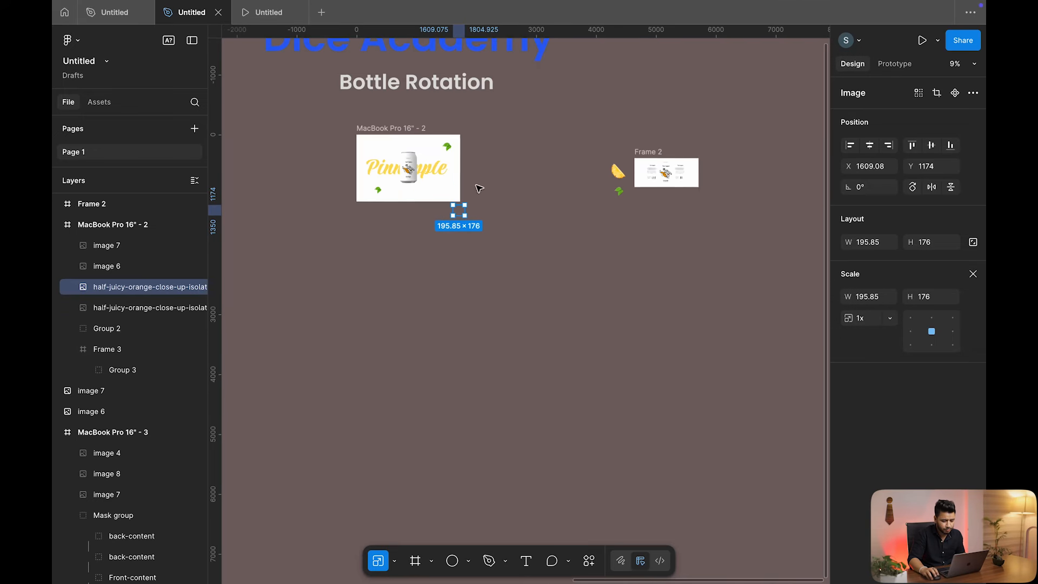
{"action": "scroll", "coordinate": [588, 187], "scroll_direction": "up", "scroll_amount": 3}
{"action": "left_click", "coordinate": [646, 168]}
{"action": "scroll", "coordinate": [816, 158], "scroll_direction": "left", "scroll_amount": 10}
{"action": "left_click_drag", "start_coordinate": [646, 169], "coordinate": [595, 210]}
{"action": "scroll", "coordinate": [427, 126], "scroll_direction": "up", "scroll_amount": 3}
Change the MacBook Pro 16" - 2 frame's fill from white to olive green A6B947
{"action": "left_click", "coordinate": [678, 158]}
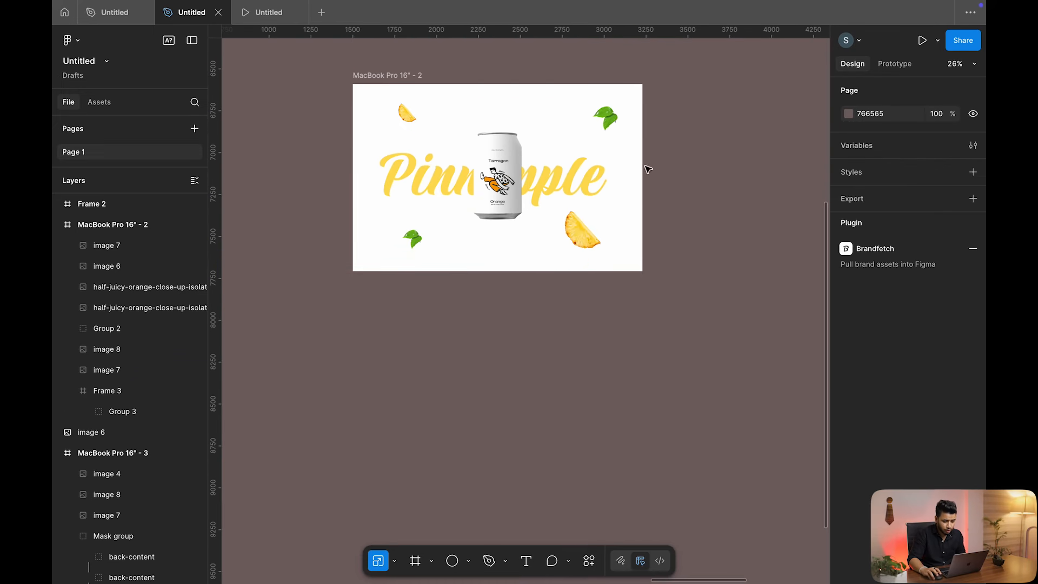
{"action": "left_click", "coordinate": [380, 76]}
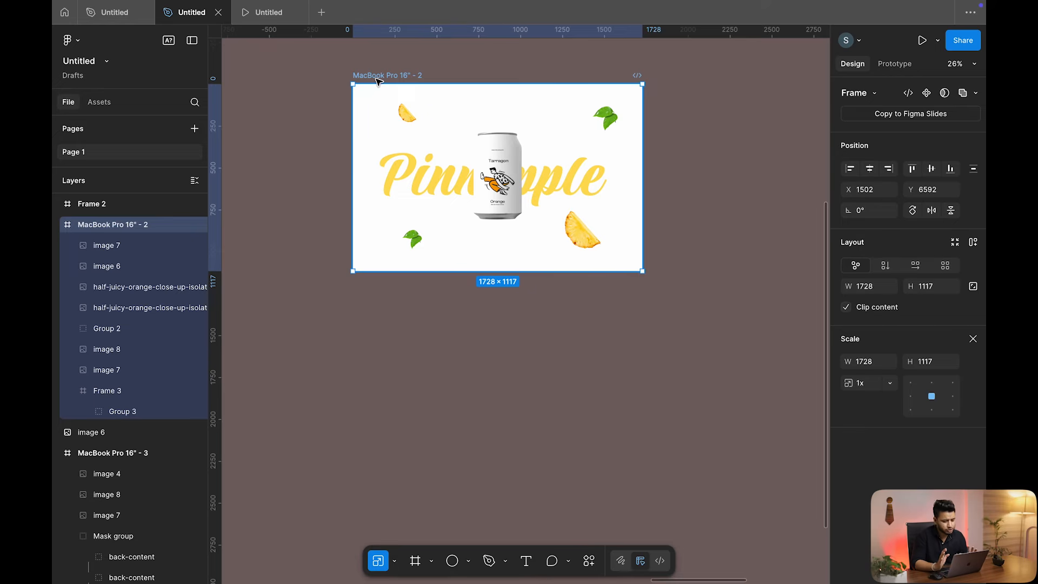
{"action": "left_click", "coordinate": [974, 339]}
{"action": "left_click", "coordinate": [492, 78]}
{"action": "left_click", "coordinate": [378, 75]}
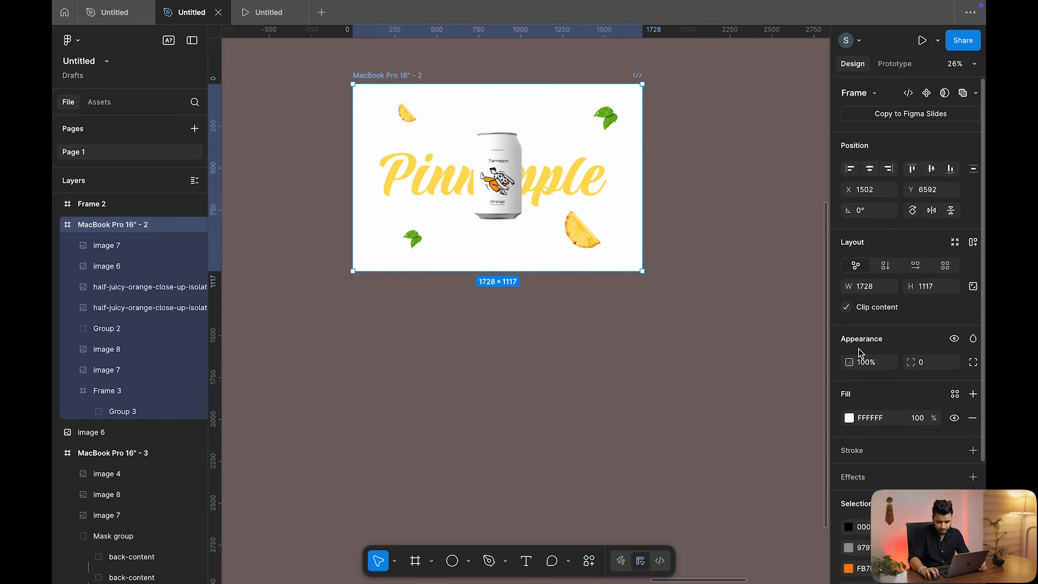
{"action": "left_click", "coordinate": [849, 418]}
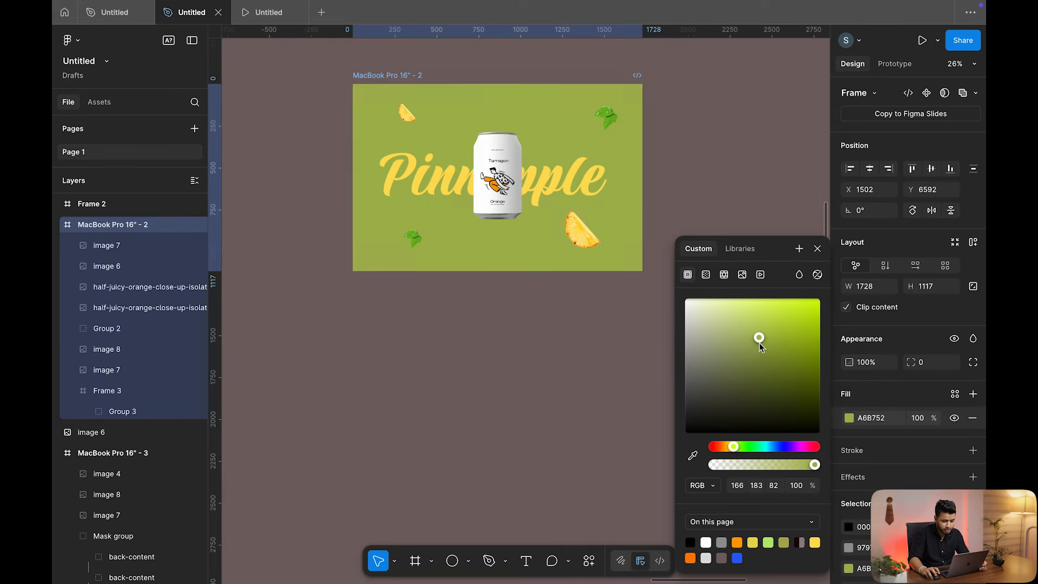
{"action": "mouse_move", "coordinate": [760, 343]}
{"action": "left_mouse_down"}
{"action": "mouse_move", "coordinate": [746, 310]}
{"action": "mouse_move", "coordinate": [770, 345]}
{"action": "left_mouse_up"}
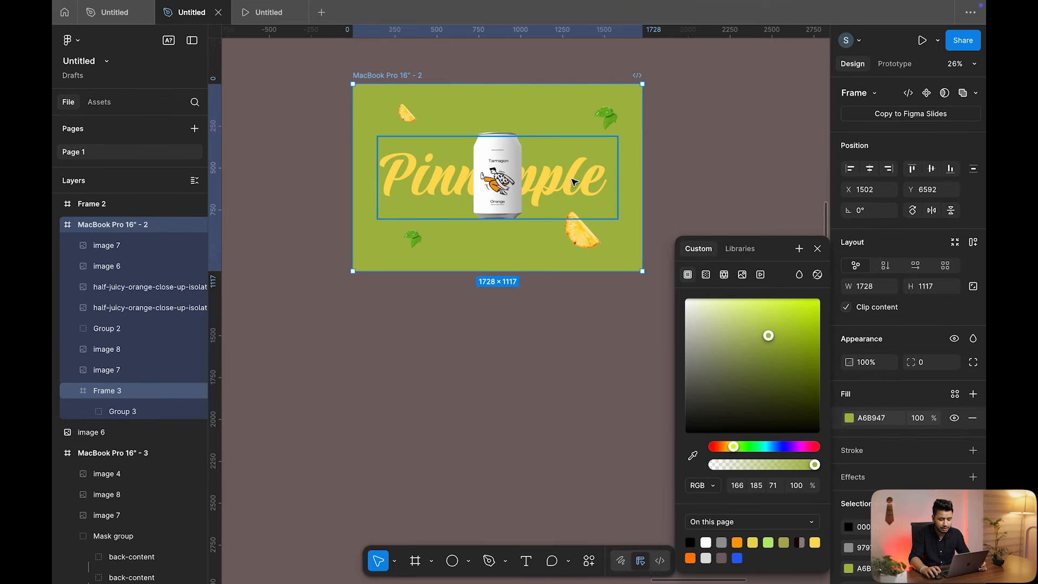
{"action": "left_click", "coordinate": [719, 152]}
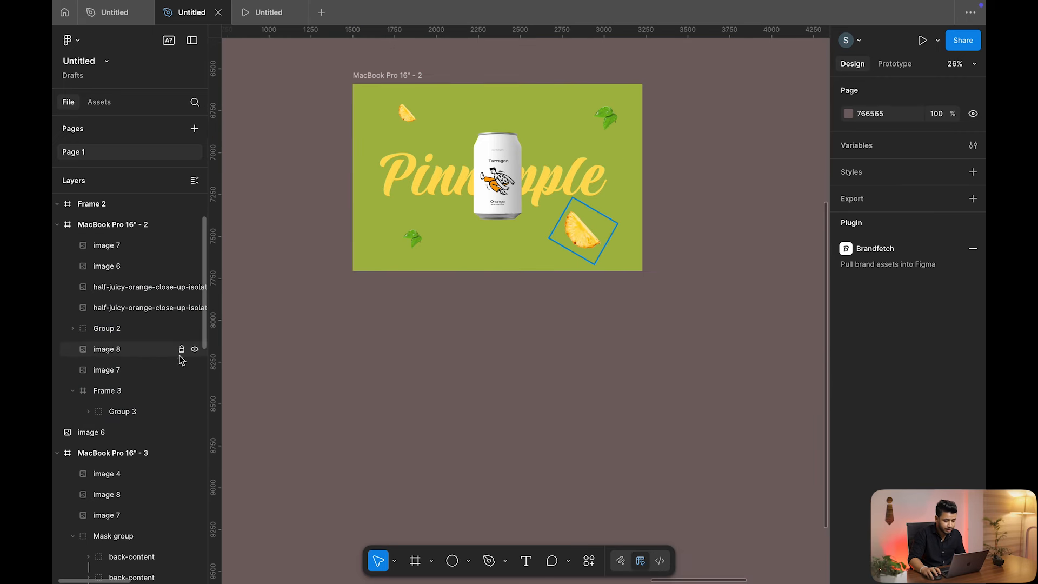
Select the Can image layer inside the can group and add a drop shadow effect
{"action": "left_click", "coordinate": [519, 143]}
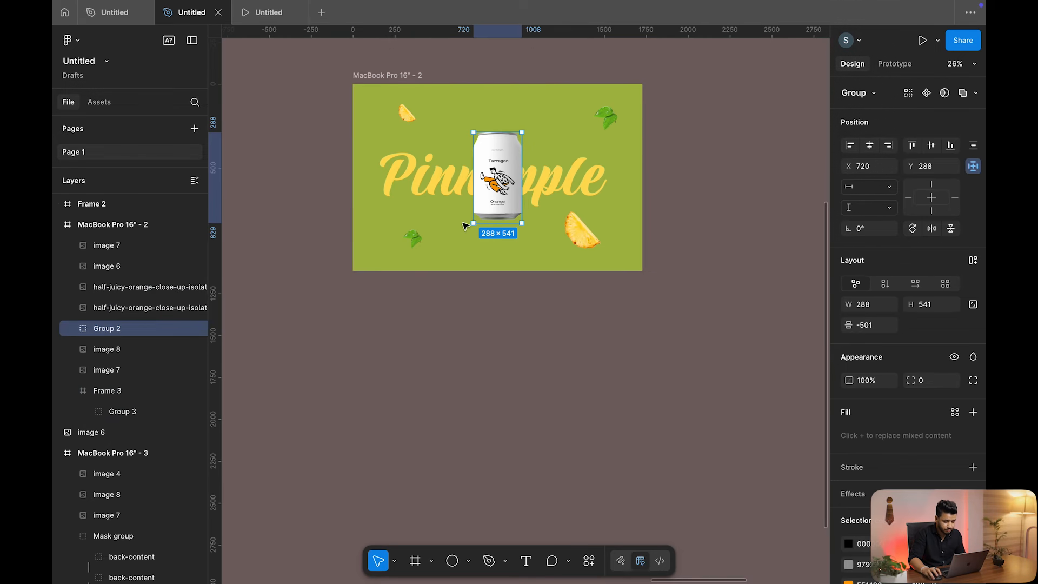
{"action": "left_click_drag", "start_coordinate": [548, 121], "coordinate": [500, 164]}
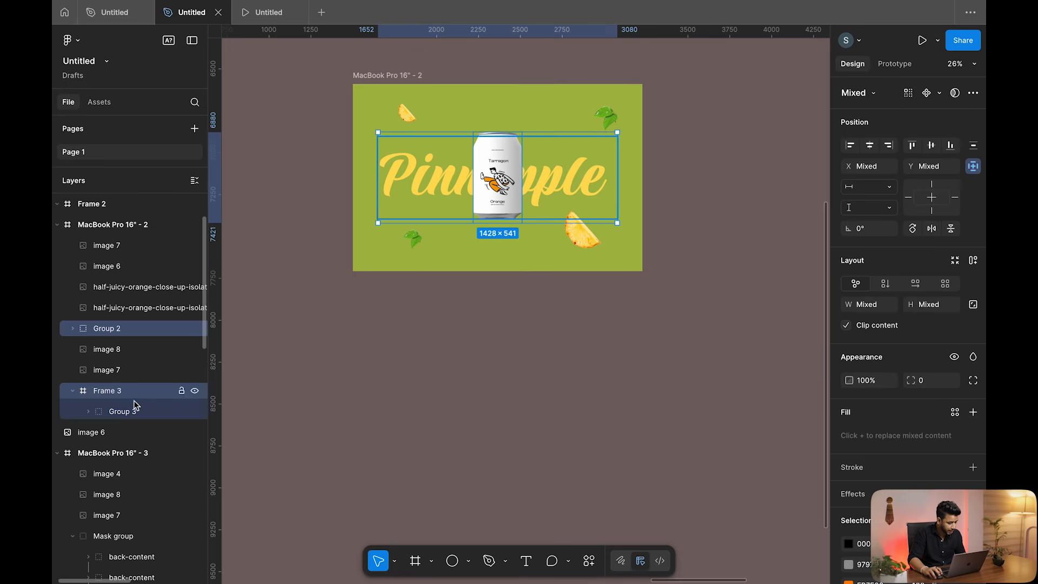
{"action": "left_click", "coordinate": [119, 308]}
{"action": "left_click", "coordinate": [103, 330]}
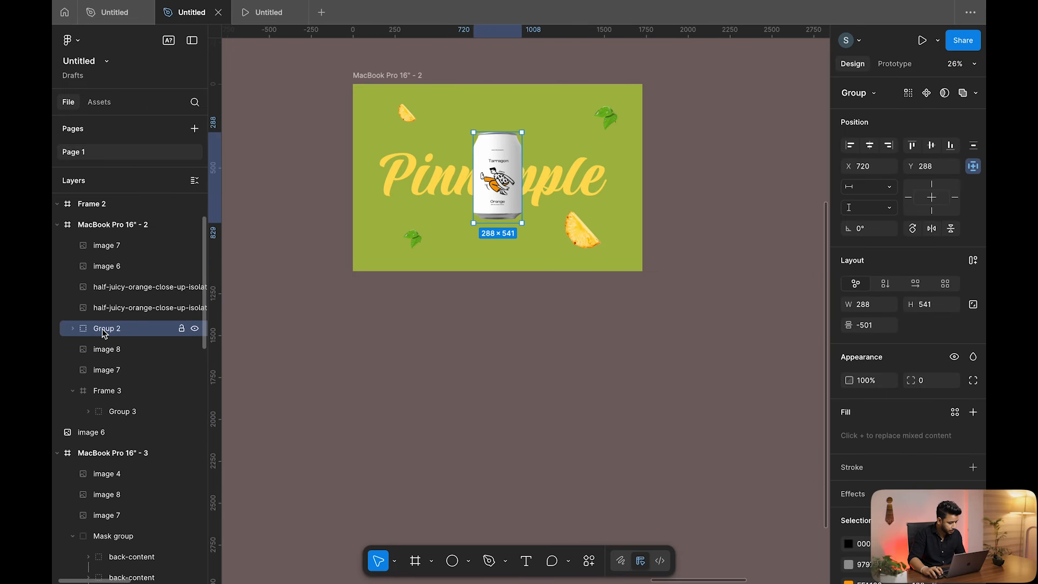
{"action": "left_click", "coordinate": [69, 328]}
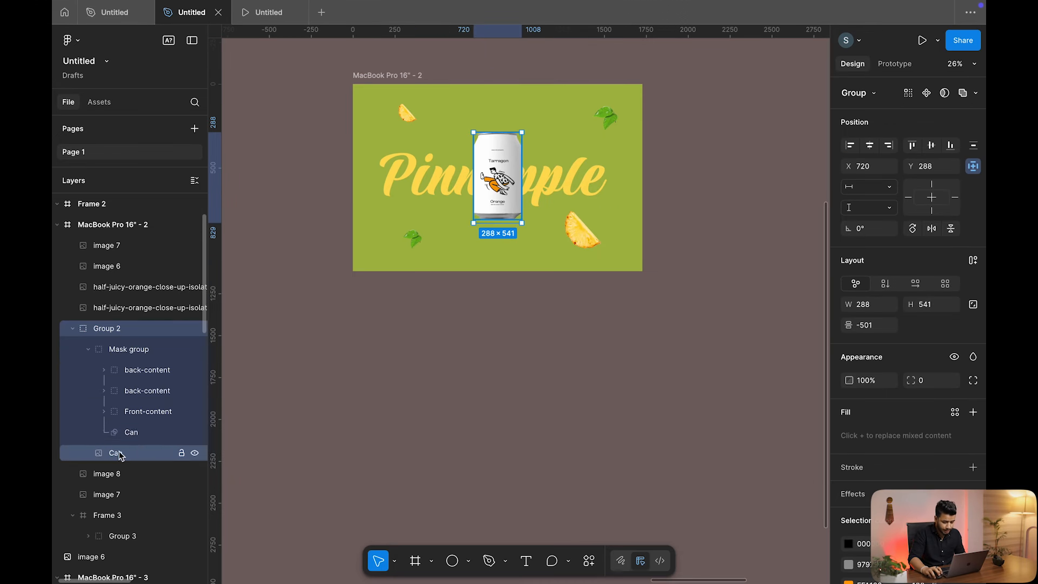
{"action": "left_click", "coordinate": [116, 452]}
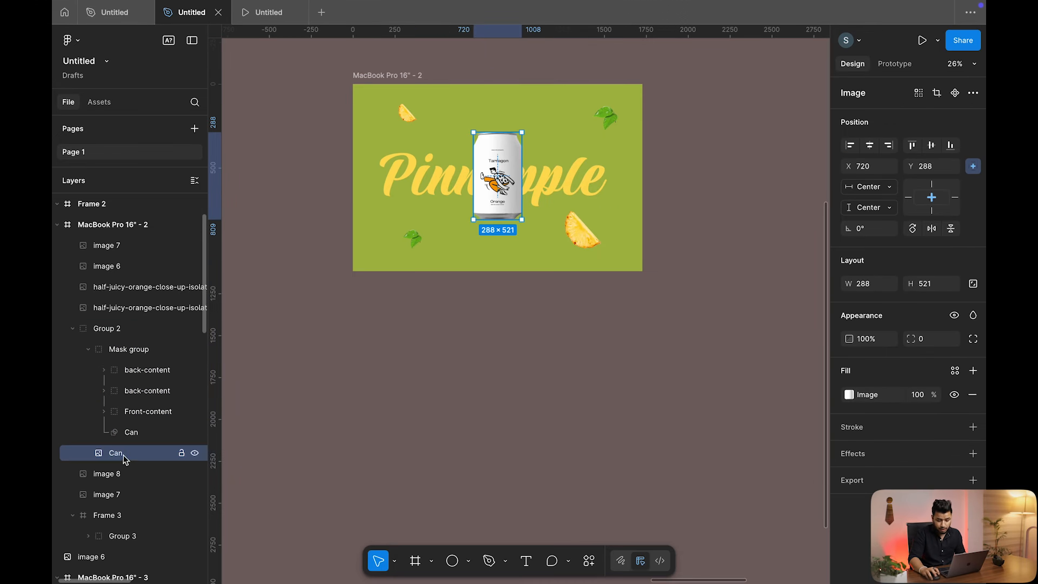
{"action": "left_click", "coordinate": [869, 457]}
{"action": "left_click_drag", "start_coordinate": [792, 420], "coordinate": [794, 254]}
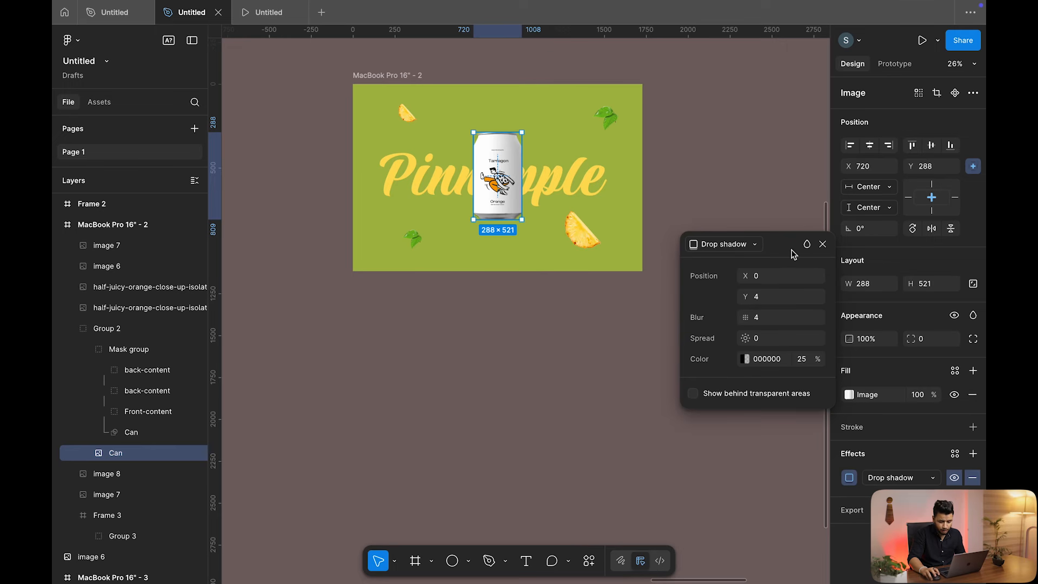
Set the drop shadow offset to X 22, Y 41 with blur 59.9
{"action": "left_click", "coordinate": [757, 276]}
{"action": "type", "text": "14"}
{"action": "key", "text": "Return"}
{"action": "left_click", "coordinate": [738, 298]}
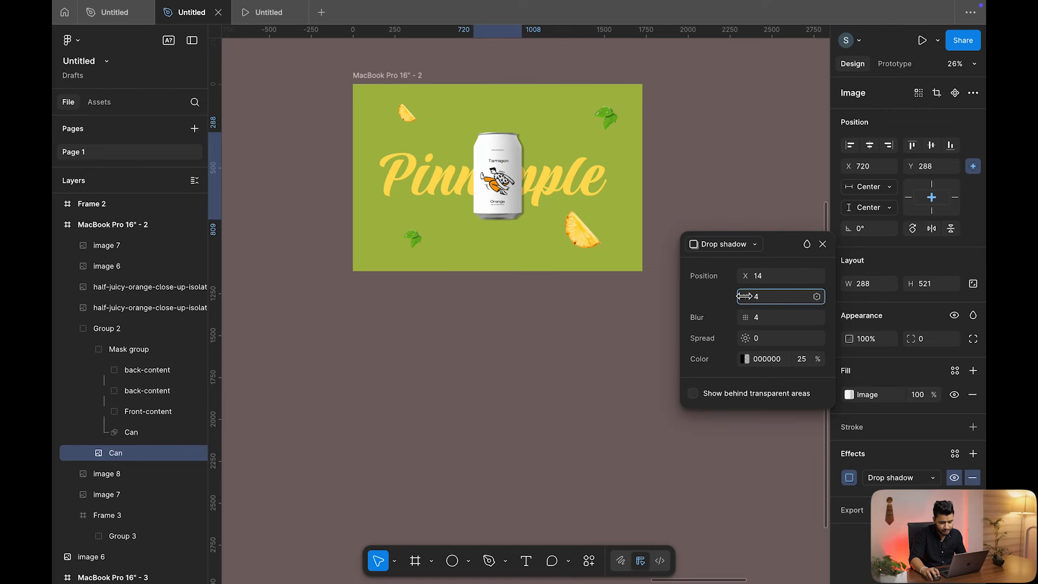
{"action": "type", "text": "41"}
{"action": "key", "text": "Return"}
{"action": "left_click_drag", "start_coordinate": [735, 277], "coordinate": [741, 276]}
{"action": "left_click_drag", "start_coordinate": [745, 318], "coordinate": [725, 314]}
Set the shadow to black at 45% opacity with spread -1, then close the settings
{"action": "scroll", "coordinate": [535, 133], "scroll_direction": "up", "scroll_amount": 5}
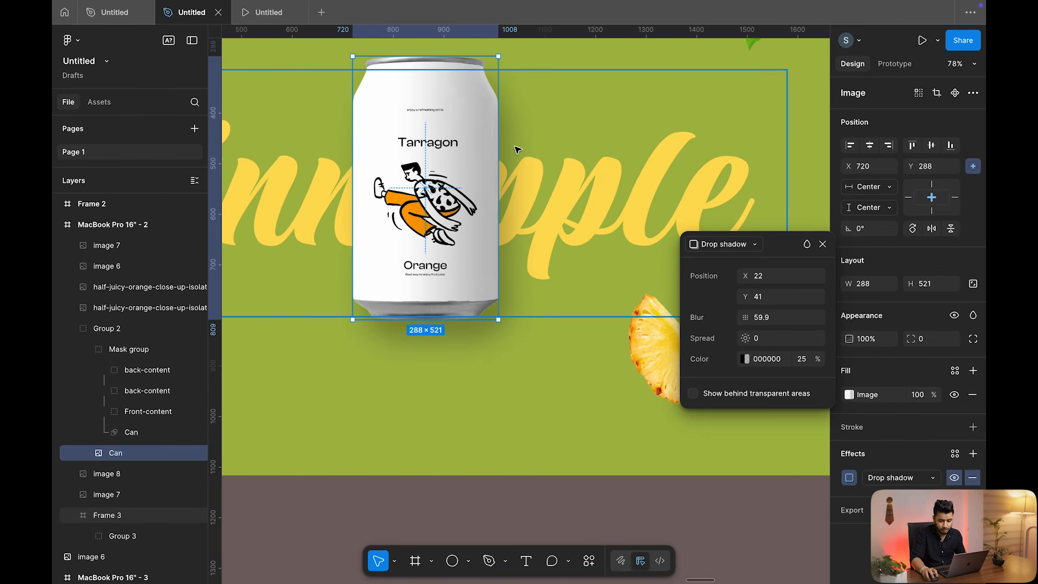
{"action": "left_click", "coordinate": [802, 359]}
{"action": "type", "text": "45"}
{"action": "key", "text": "Return"}
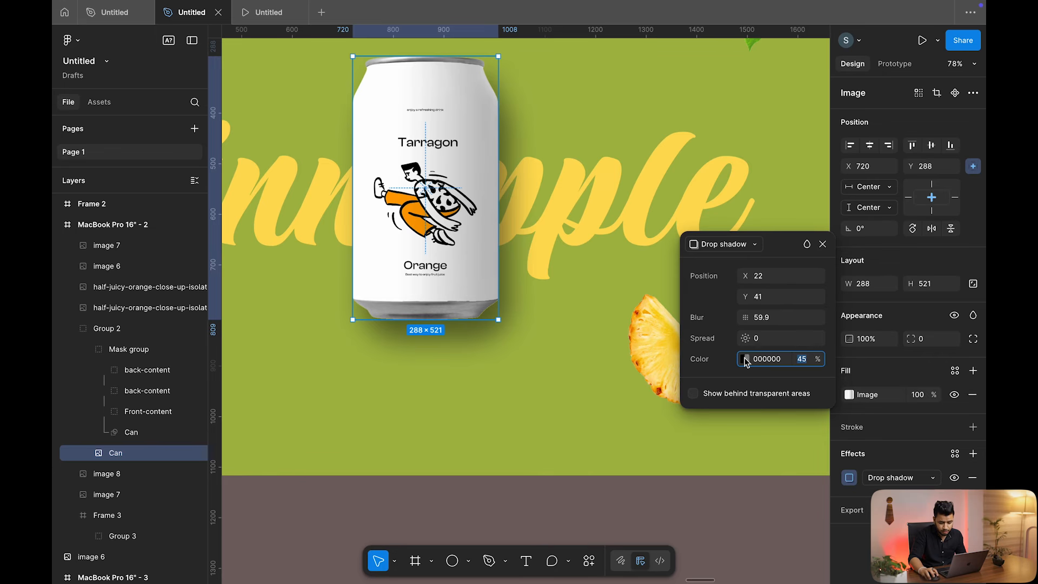
{"action": "left_click_drag", "start_coordinate": [746, 338], "coordinate": [760, 345]}
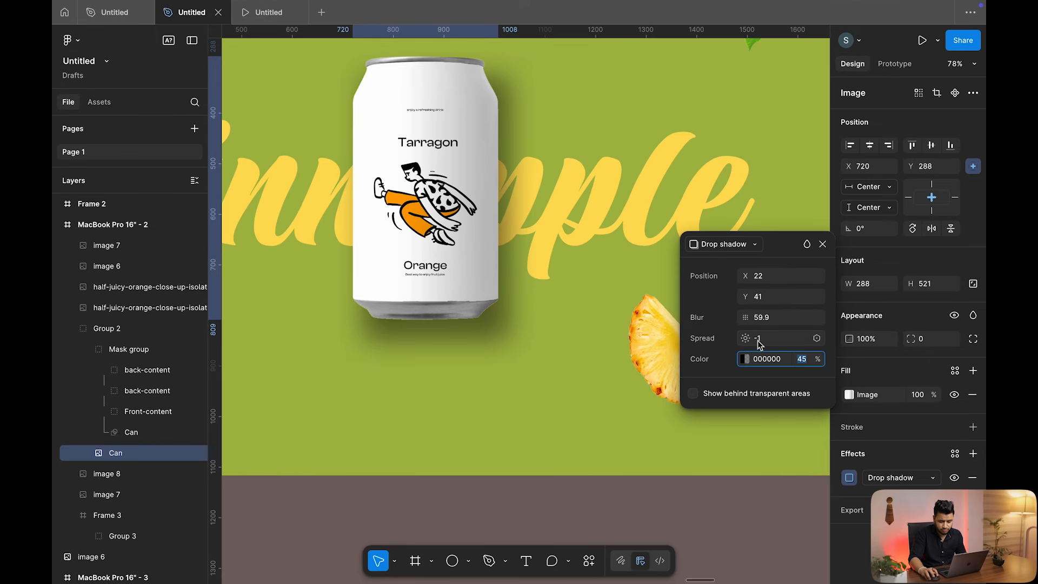
{"action": "left_click", "coordinate": [823, 244]}
{"action": "scroll", "coordinate": [811, 234], "scroll_direction": "down", "scroll_amount": 6}
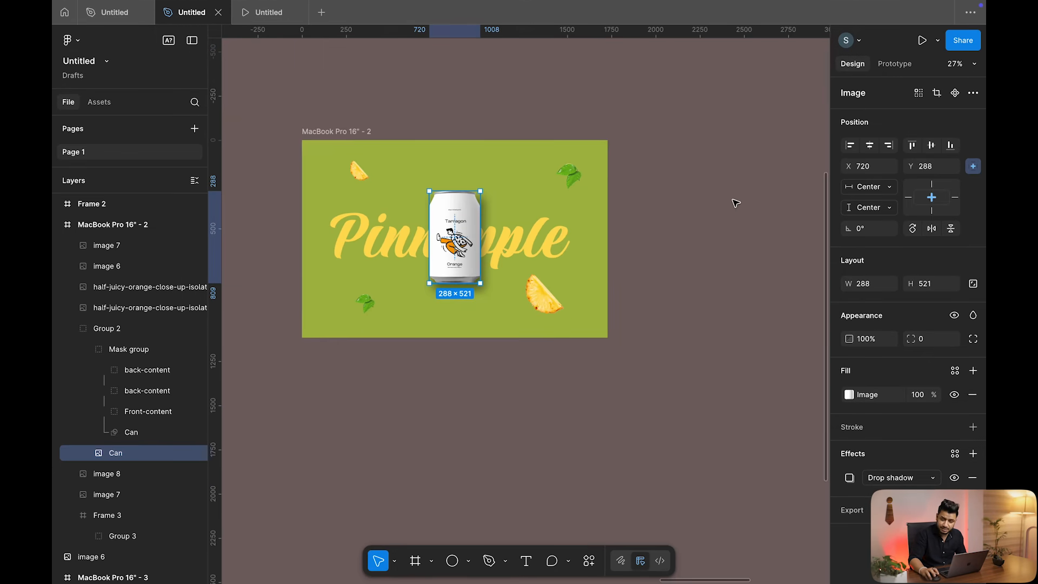
{"action": "left_click", "coordinate": [726, 210]}
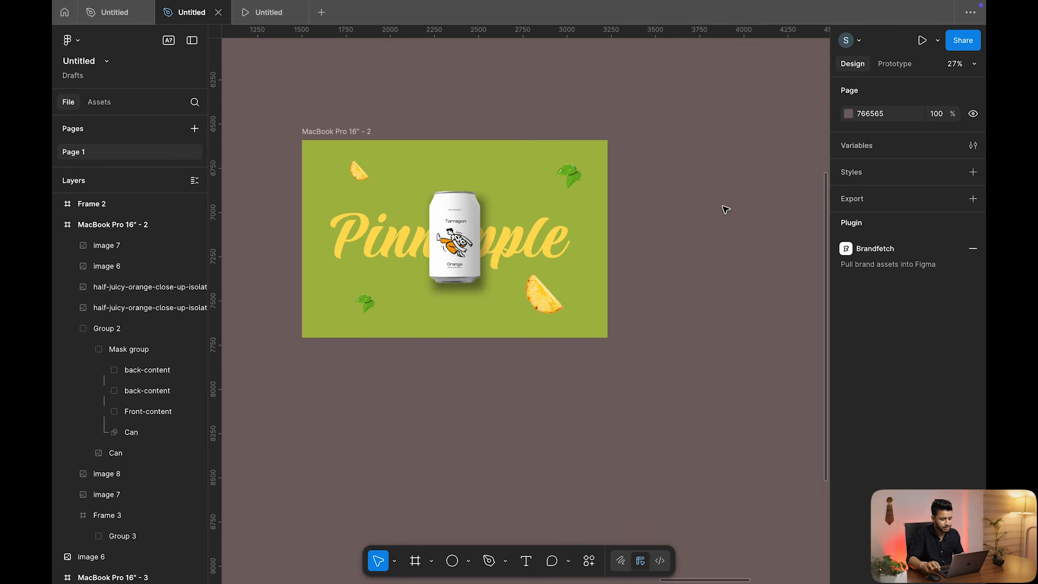
Duplicate the Pinnapple frame beside the original as MacBook Pro 16" - 4
{"action": "left_click", "coordinate": [322, 133]}
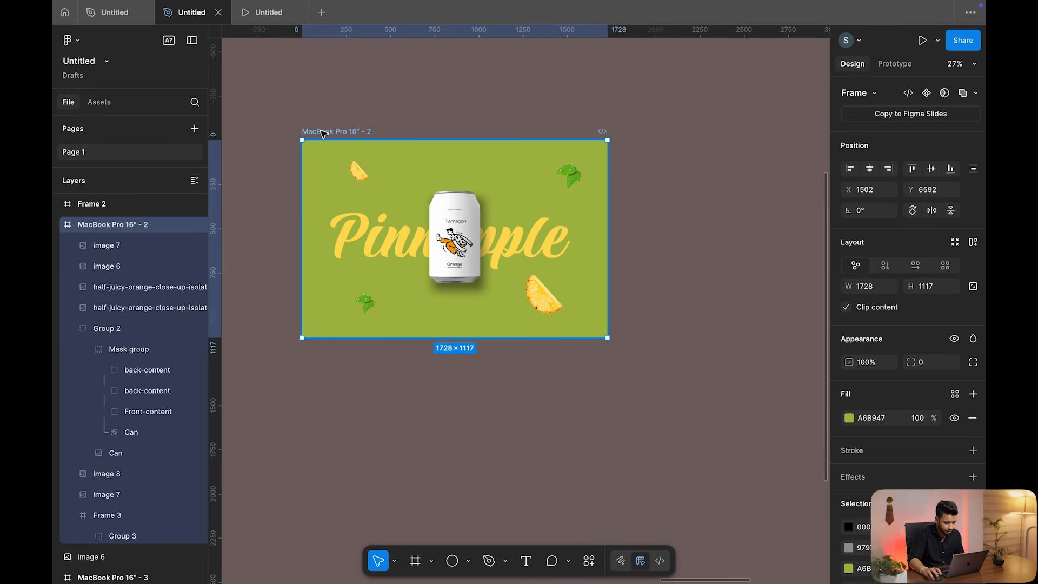
{"action": "left_click_drag", "start_coordinate": [331, 132], "coordinate": [664, 134], "text": "alt"}
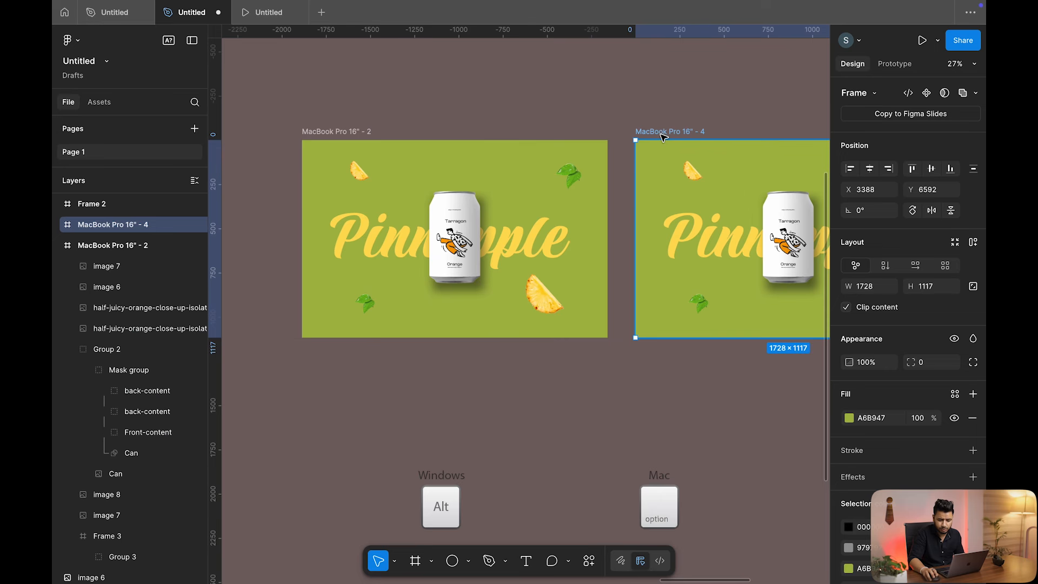
{"action": "scroll", "coordinate": [657, 136], "scroll_direction": "right", "scroll_amount": 2}
{"action": "scroll", "coordinate": [656, 137], "scroll_direction": "right", "scroll_amount": 2}
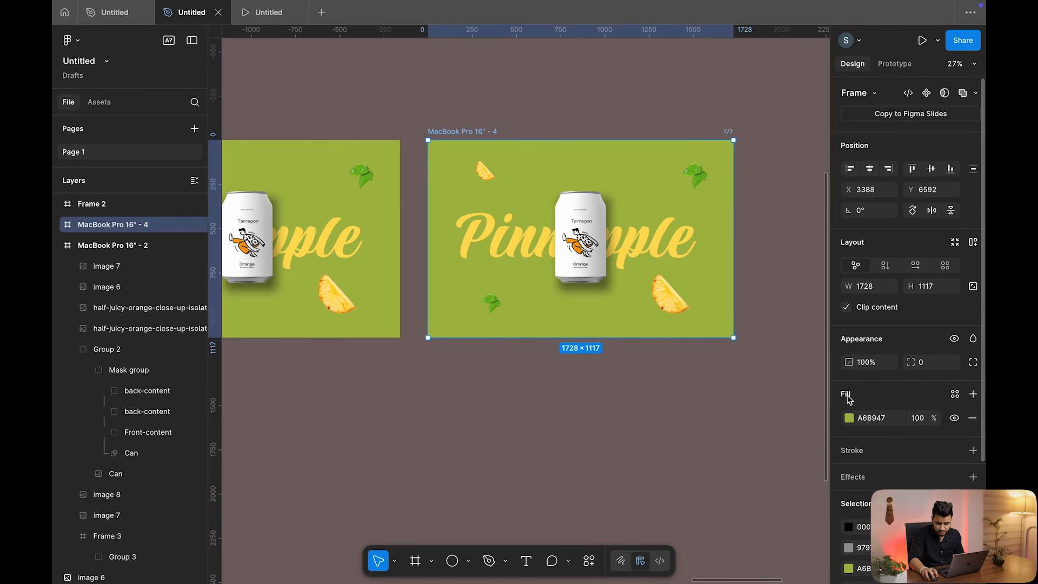
Recolour the copy's background to golden yellow E1B745
{"action": "left_click", "coordinate": [849, 419]}
{"action": "left_click_drag", "start_coordinate": [734, 448], "coordinate": [726, 449]}
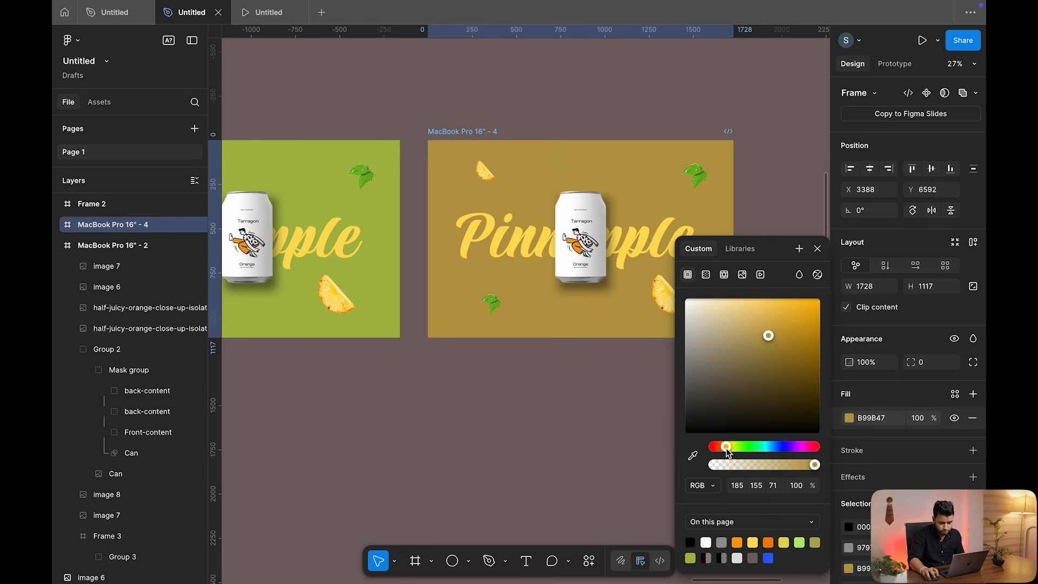
{"action": "left_click_drag", "start_coordinate": [771, 354], "coordinate": [779, 314]}
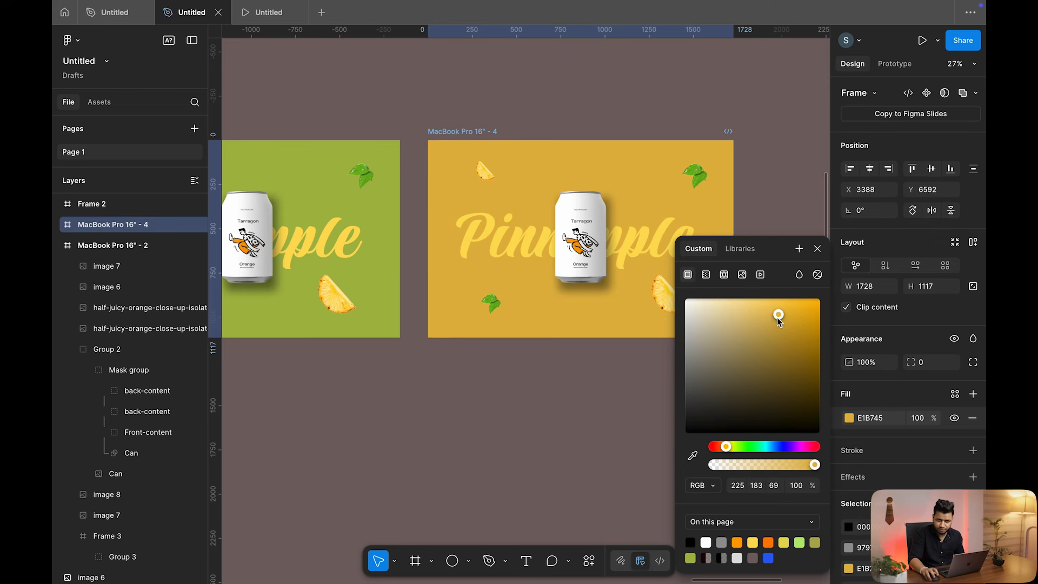
{"action": "left_click", "coordinate": [575, 121]}
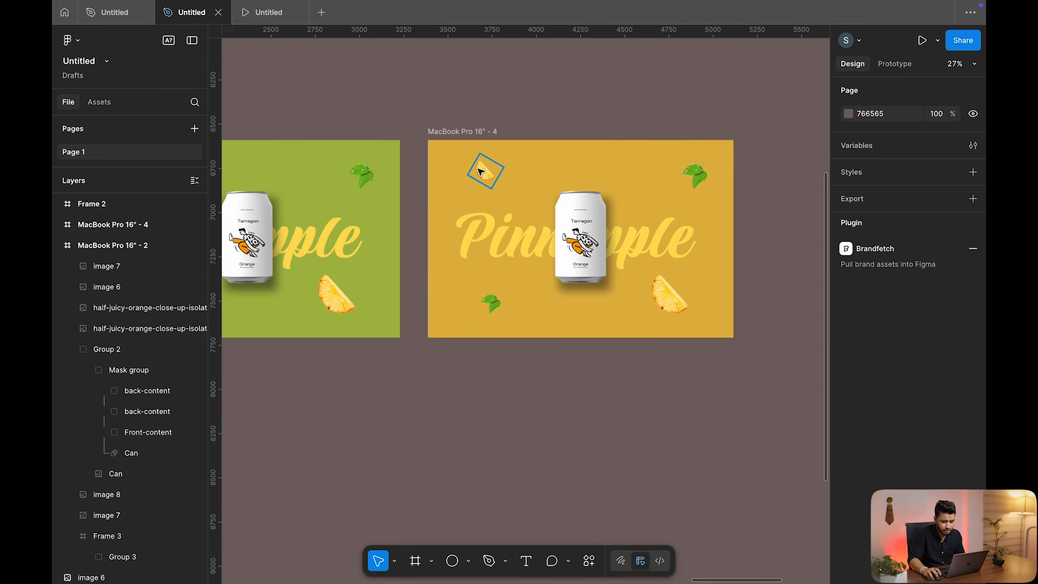
{"action": "left_click", "coordinate": [478, 163]}
Nudge the top-left and bottom-right pineapple slices out of the yellow frame
{"action": "left_click", "coordinate": [670, 295]}
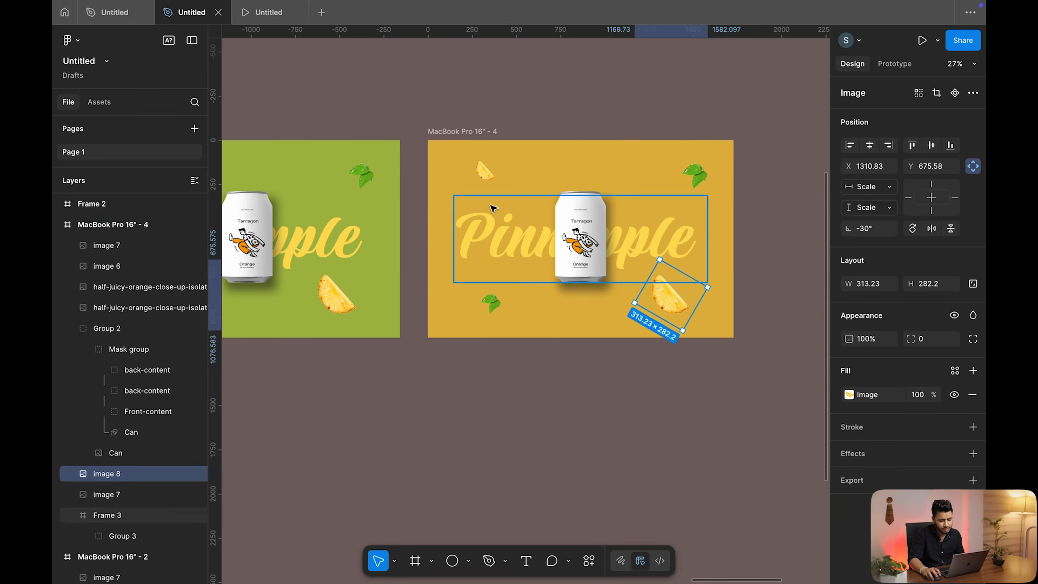
{"action": "left_click", "coordinate": [481, 175]}
{"action": "key", "text": "shift+Left"}
{"action": "key", "text": "shift+Left"}
{"action": "key", "text": "shift+Left"}
{"action": "key", "text": "shift+Left"}
{"action": "key", "text": "shift+Left"}
{"action": "key", "text": "shift+Left"}
{"action": "key", "text": "shift+Left"}
{"action": "key", "text": "shift+Left"}
{"action": "key", "text": "shift+Left"}
{"action": "key", "text": "shift+Left"}
{"action": "key", "text": "shift+Left"}
{"action": "key", "text": "shift+Left"}
{"action": "key", "text": "shift+Left"}
{"action": "key", "text": "shift+Left"}
{"action": "key", "text": "shift+Left"}
{"action": "key", "text": "shift+Left"}
{"action": "key", "text": "shift+Left"}
{"action": "key", "text": "shift+Left"}
{"action": "key", "text": "shift+Left"}
{"action": "key", "text": "shift+Left"}
{"action": "key", "text": "shift+Up"}
{"action": "key", "text": "shift+Up"}
{"action": "key", "text": "shift+Up"}
{"action": "key", "text": "shift+Up"}
{"action": "key", "text": "shift+Up"}
{"action": "key", "text": "shift+Up"}
{"action": "key", "text": "shift+Up"}
{"action": "key", "text": "shift+Up"}
{"action": "key", "text": "shift+Up"}
{"action": "key", "text": "shift+Up"}
{"action": "key", "text": "shift+Up"}
{"action": "key", "text": "shift+Up"}
{"action": "key", "text": "shift+Up"}
{"action": "key", "text": "shift+Up"}
{"action": "key", "text": "shift+Up"}
{"action": "key", "text": "shift+Up"}
{"action": "key", "text": "shift+Up"}
{"action": "key", "text": "shift+Up"}
{"action": "key", "text": "shift+Up"}
{"action": "key", "text": "shift+Up"}
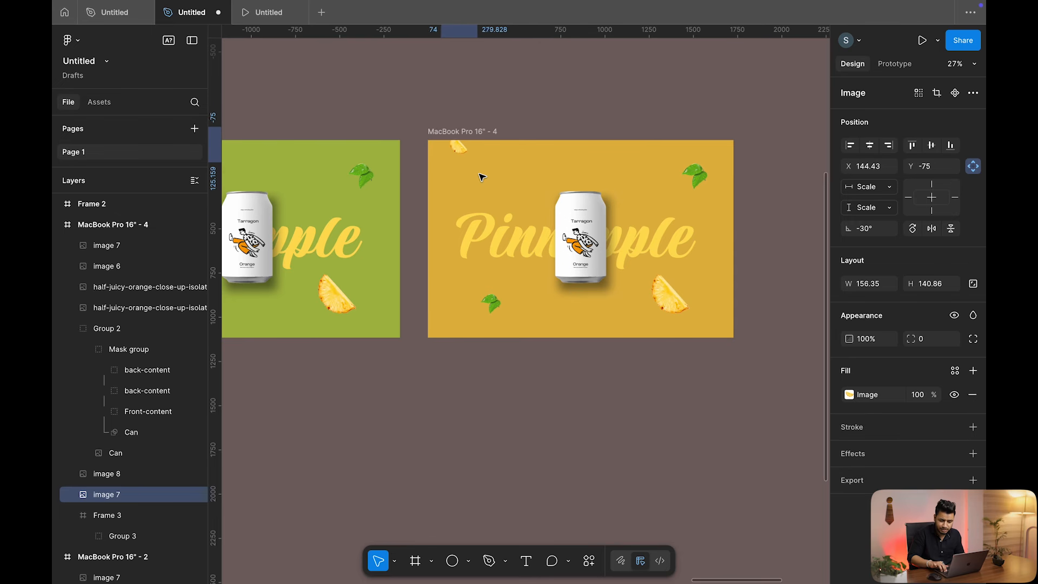
{"action": "left_click", "coordinate": [671, 295]}
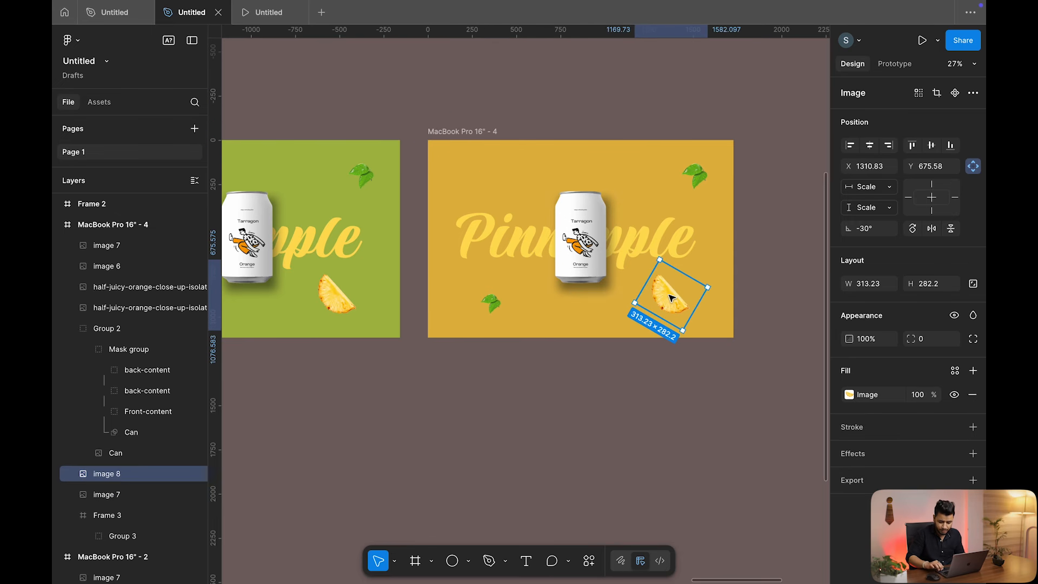
{"action": "key", "text": "shift+Right"}
{"action": "key", "text": "shift+Right"}
{"action": "key", "text": "shift+Right"}
{"action": "key", "text": "shift+Right"}
{"action": "key", "text": "shift+Right"}
{"action": "key", "text": "shift+Right"}
{"action": "key", "text": "shift+Right"}
{"action": "key", "text": "shift+Right"}
{"action": "key", "text": "shift+Right"}
{"action": "key", "text": "shift+Right"}
{"action": "key", "text": "shift+Right"}
{"action": "key", "text": "shift+Right"}
{"action": "key", "text": "shift+Right"}
{"action": "key", "text": "shift+Right"}
{"action": "key", "text": "shift+Right"}
{"action": "key", "text": "shift+Right"}
{"action": "key", "text": "shift+Right"}
{"action": "key", "text": "shift+Right"}
{"action": "key", "text": "shift+Right"}
{"action": "key", "text": "shift+Right"}
{"action": "key", "text": "shift+Down"}
{"action": "key", "text": "shift+Down"}
{"action": "key", "text": "shift+Down"}
{"action": "key", "text": "shift+Down"}
{"action": "key", "text": "shift+Down"}
{"action": "key", "text": "shift+Down"}
{"action": "key", "text": "shift+Down"}
{"action": "key", "text": "shift+Down"}
{"action": "key", "text": "shift+Down"}
{"action": "key", "text": "shift+Down"}
{"action": "key", "text": "shift+Down"}
{"action": "key", "text": "shift+Down"}
{"action": "key", "text": "shift+Down"}
{"action": "key", "text": "shift+Down"}
{"action": "key", "text": "shift+Down"}
{"action": "key", "text": "shift+Down"}
{"action": "key", "text": "shift+Down"}
{"action": "key", "text": "shift+Down"}
{"action": "key", "text": "shift+Down"}
{"action": "key", "text": "shift+Down"}
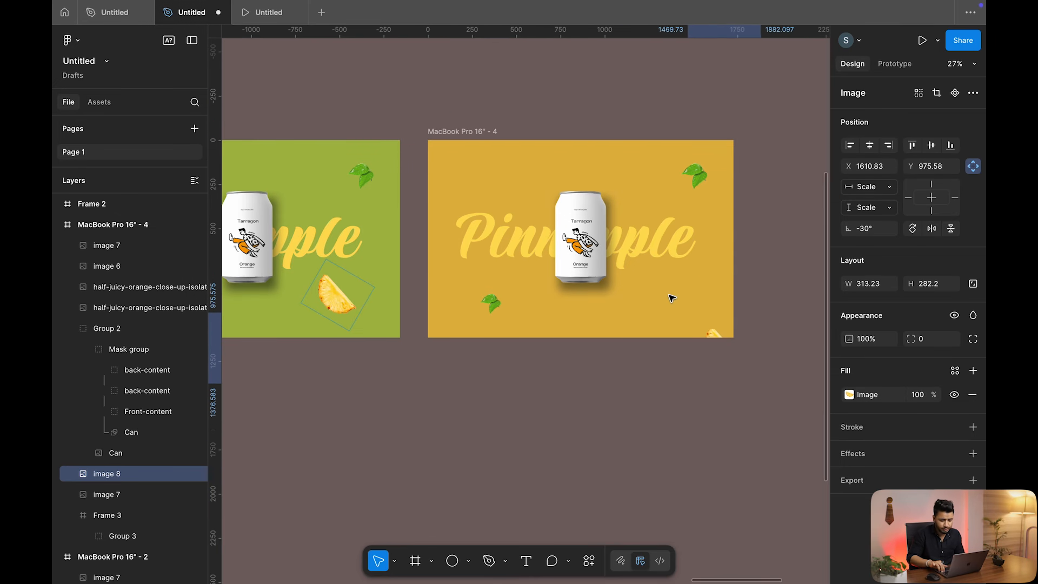
Shift the can's label layers left so the back label with barcode faces forward
{"action": "left_click", "coordinate": [583, 220]}
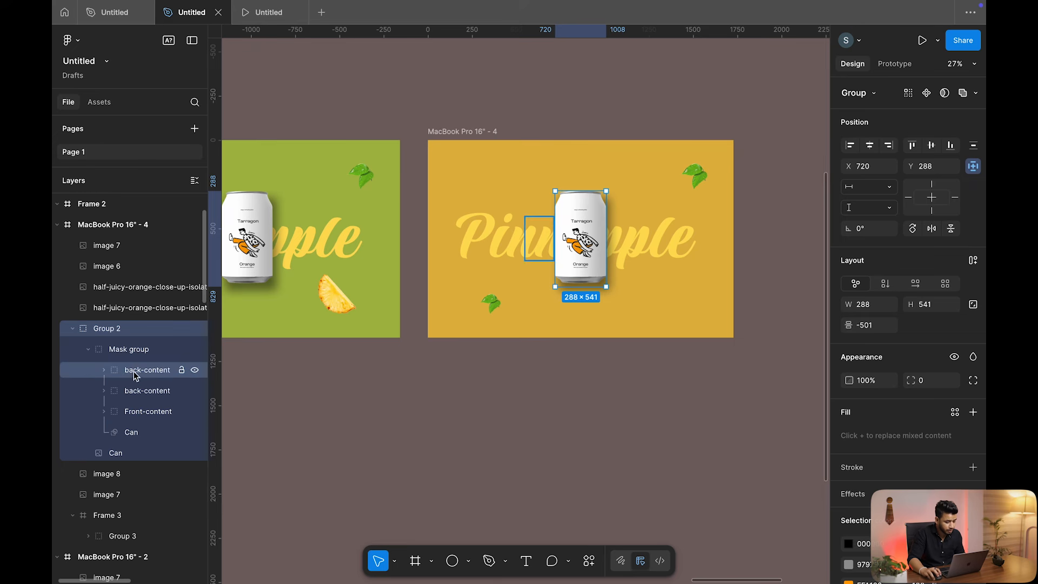
{"action": "left_click", "coordinate": [137, 354]}
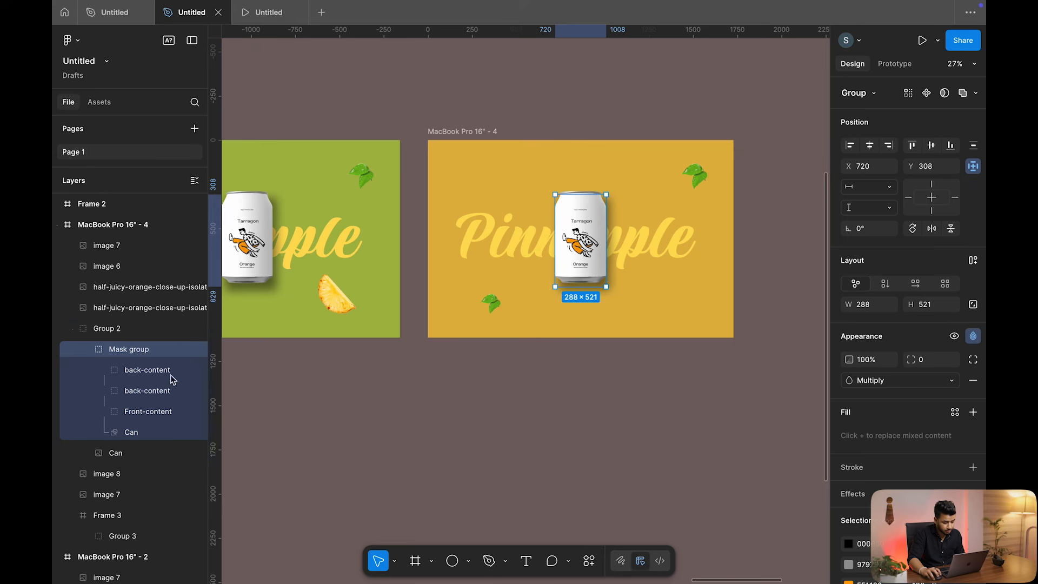
{"action": "left_click", "coordinate": [145, 372]}
{"action": "left_click", "coordinate": [148, 414], "text": "shift"}
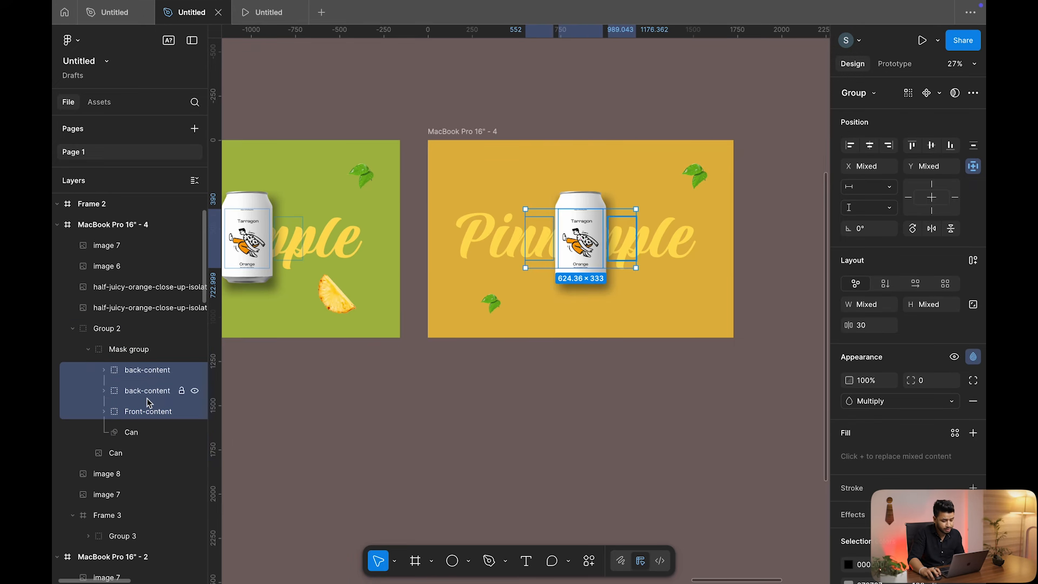
{"action": "key", "text": "shift+Left"}
{"action": "key", "text": "shift+Left"}
{"action": "key", "text": "shift+Left"}
{"action": "key", "text": "shift+Left"}
{"action": "key", "text": "shift+Left"}
{"action": "key", "text": "shift+Left"}
{"action": "key", "text": "shift+Left"}
{"action": "key", "text": "shift+Left"}
{"action": "key", "text": "shift+Left"}
{"action": "key", "text": "shift+Left"}
{"action": "key", "text": "shift+Left"}
{"action": "key", "text": "shift+Left"}
{"action": "key", "text": "shift+Left"}
{"action": "key", "text": "shift+Left"}
{"action": "key", "text": "shift+Left"}
{"action": "key", "text": "shift+Left"}
{"action": "key", "text": "shift+Left"}
{"action": "key", "text": "shift+Left"}
{"action": "key", "text": "shift+Left"}
{"action": "key", "text": "shift+Left"}
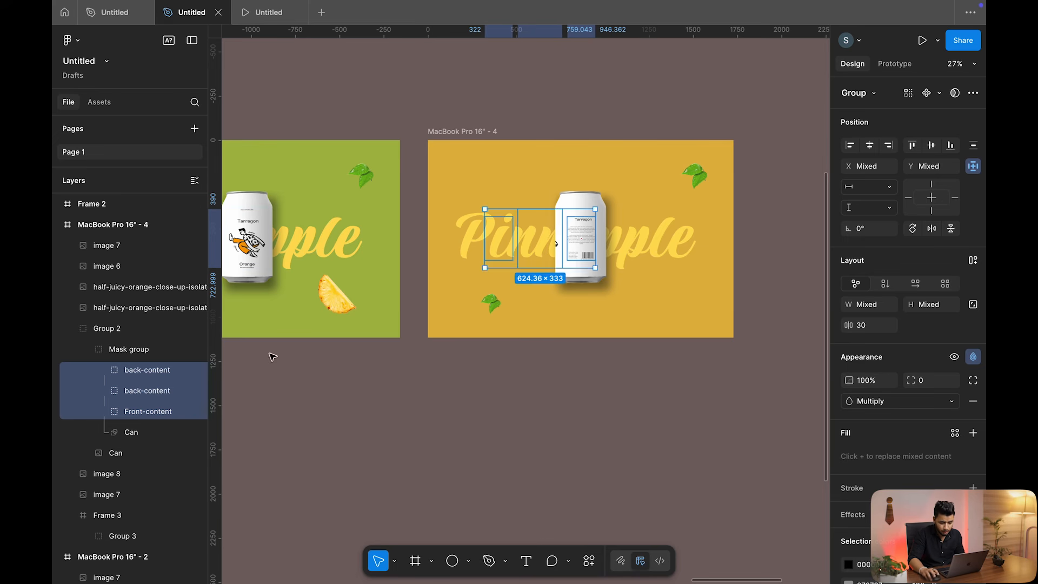
{"action": "scroll", "coordinate": [292, 344], "scroll_direction": "up", "scroll_amount": 5}
{"action": "scroll", "coordinate": [477, 275], "scroll_direction": "right", "scroll_amount": 3}
{"action": "left_click", "coordinate": [123, 330]}
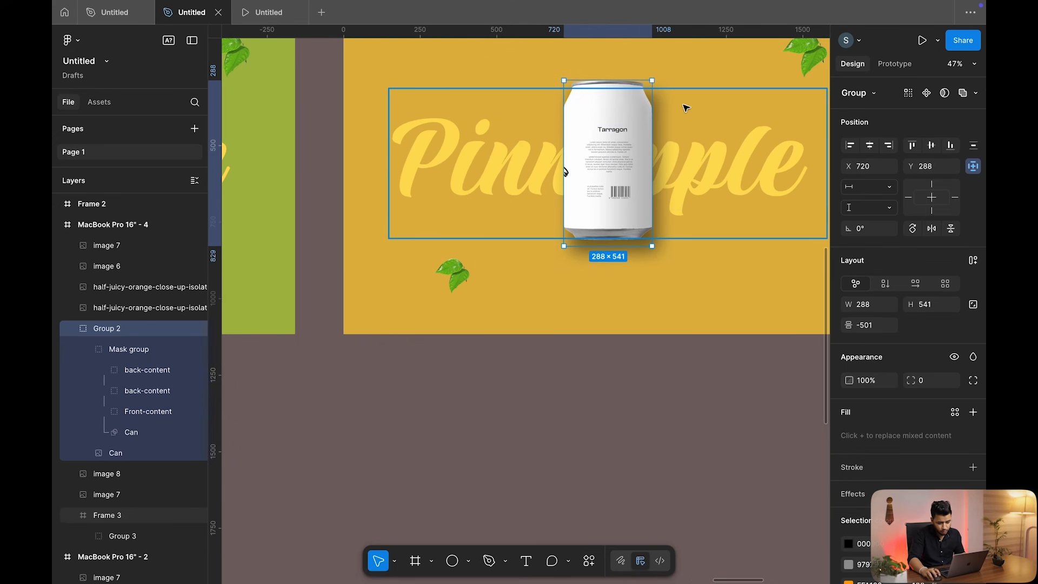
Rotate the can group to 90° so it lies on its side
{"action": "left_click_drag", "start_coordinate": [655, 75], "coordinate": [519, 115]}
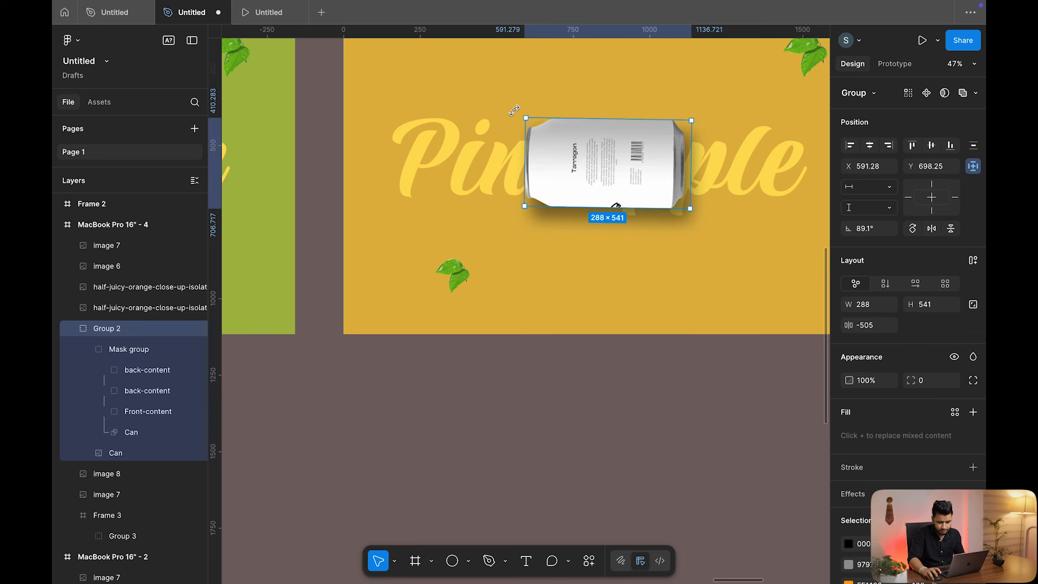
{"action": "type", "text": "90"}
{"action": "key", "text": "Return"}
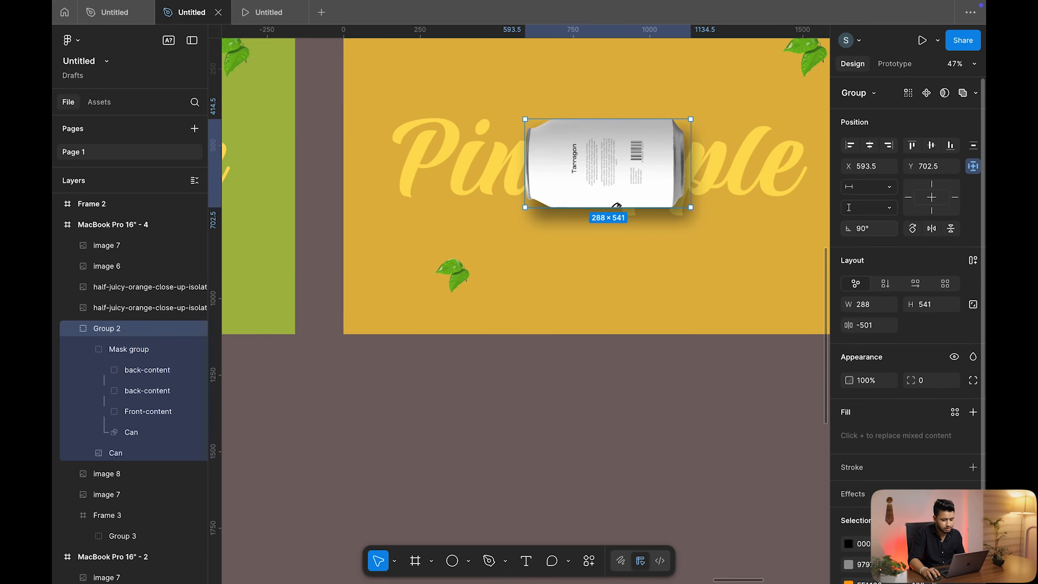
{"action": "scroll", "coordinate": [746, 199], "scroll_direction": "down", "scroll_amount": 5}
{"action": "scroll", "coordinate": [697, 195], "scroll_direction": "right", "scroll_amount": 2}
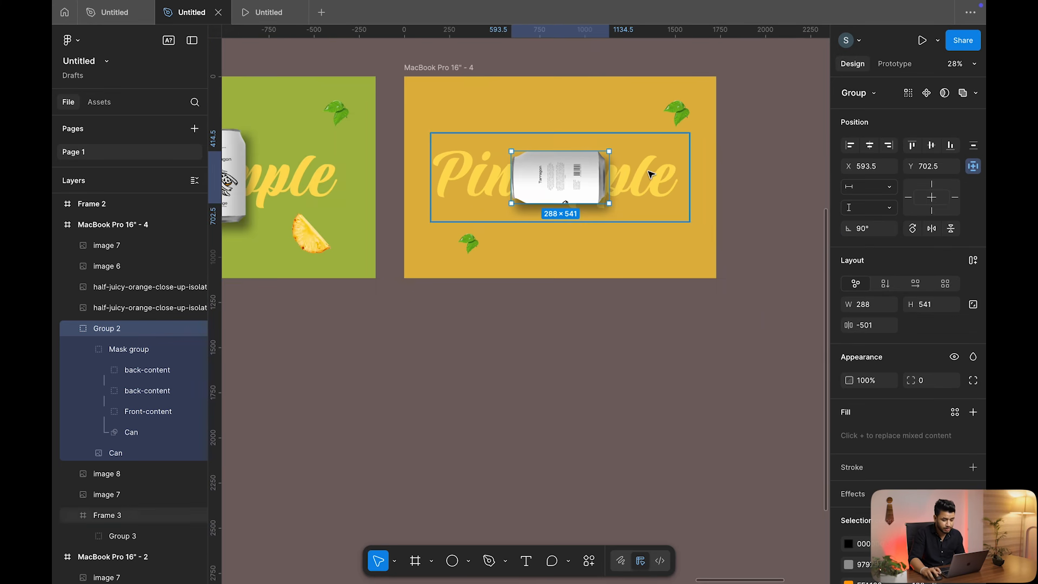
Slide the headline word strip left until Orange shows in the frame
{"action": "left_click", "coordinate": [651, 174]}
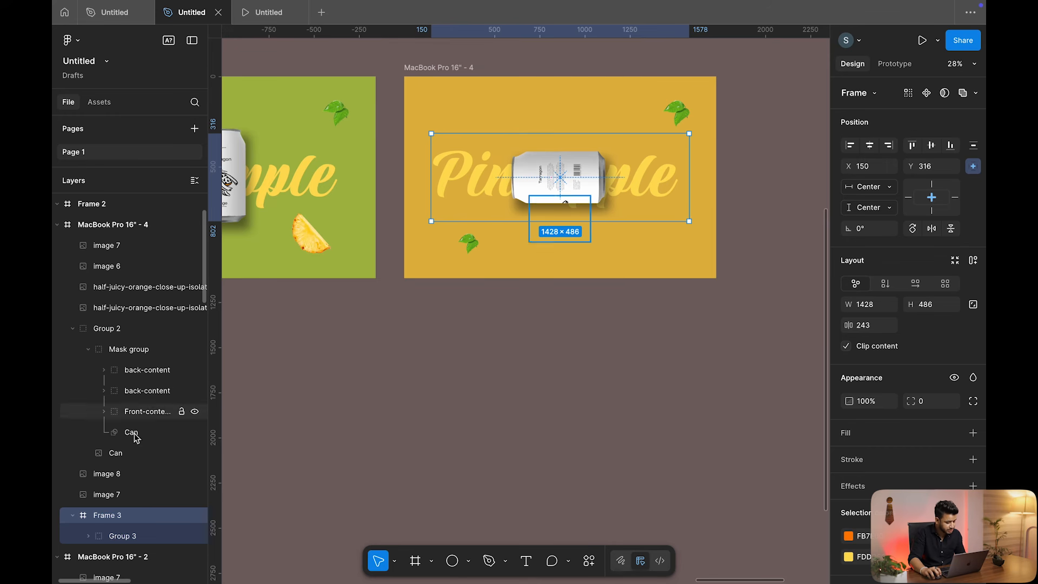
{"action": "left_click", "coordinate": [134, 537]}
{"action": "key", "text": "shift+Left"}
{"action": "key", "text": "shift+Left"}
{"action": "key", "text": "shift+Left"}
{"action": "key", "text": "shift+Left"}
{"action": "key", "text": "shift+Left"}
{"action": "key", "text": "shift+Left"}
{"action": "key", "text": "shift+Left"}
{"action": "key", "text": "shift+Left"}
{"action": "key", "text": "shift+Left"}
{"action": "key", "text": "shift+Left"}
{"action": "key", "text": "shift+Left"}
{"action": "key", "text": "shift+Left"}
{"action": "key", "text": "shift+Left"}
{"action": "key", "text": "shift+Left"}
{"action": "key", "text": "shift+Left"}
{"action": "key", "text": "shift+Left"}
{"action": "key", "text": "shift+Left"}
{"action": "key", "text": "shift+Left"}
{"action": "key", "text": "shift+Left"}
{"action": "key", "text": "shift+Left"}
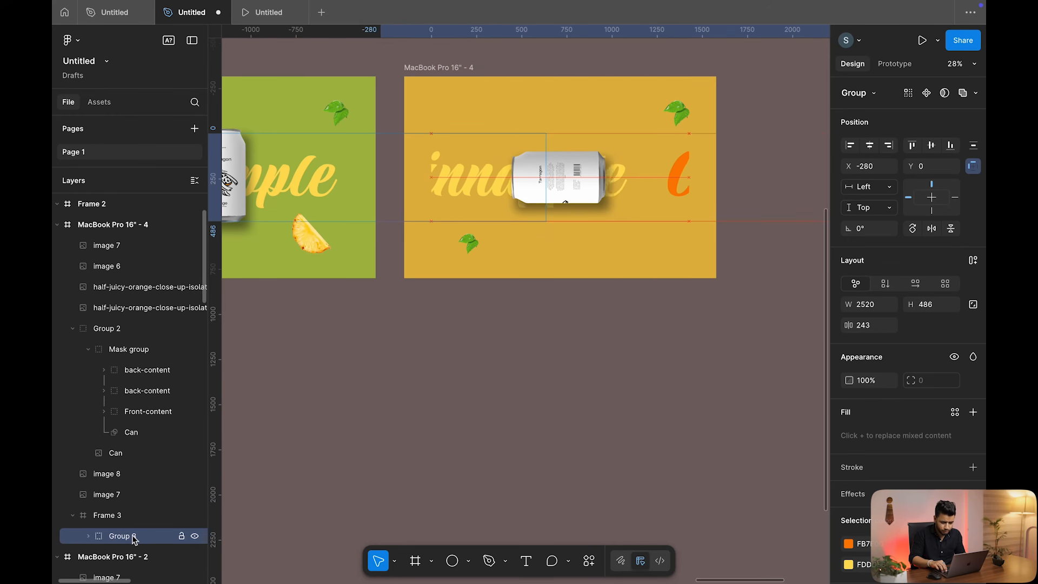
{"action": "key", "text": "shift+Left"}
{"action": "key", "text": "shift+Left"}
{"action": "key", "text": "shift+Left"}
{"action": "key", "text": "shift+Left"}
{"action": "key", "text": "shift+Left"}
{"action": "key", "text": "shift+Left"}
{"action": "key", "text": "shift+Left"}
{"action": "key", "text": "shift+Left"}
{"action": "key", "text": "shift+Left"}
{"action": "key", "text": "shift+Left"}
{"action": "key", "text": "shift+Left"}
{"action": "key", "text": "shift+Left"}
{"action": "key", "text": "shift+Left"}
{"action": "key", "text": "shift+Left"}
{"action": "key", "text": "shift+Left"}
{"action": "key", "text": "shift+Left"}
{"action": "key", "text": "shift+Left"}
{"action": "key", "text": "shift+Left"}
{"action": "key", "text": "shift+Left"}
{"action": "key", "text": "shift+Left"}
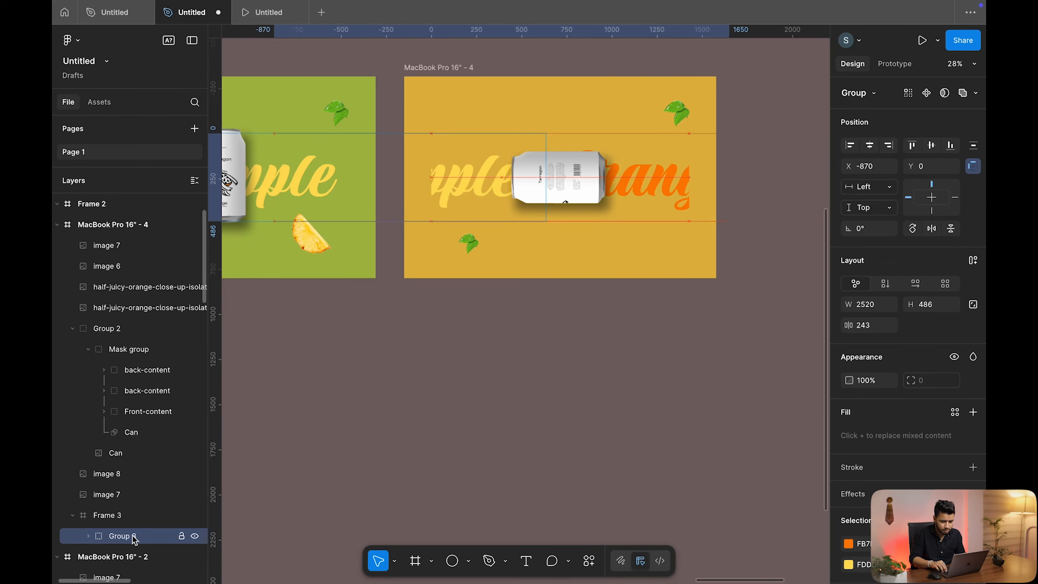
{"action": "key", "text": "shift+Left"}
{"action": "key", "text": "shift+Left"}
{"action": "key", "text": "shift+Left"}
{"action": "key", "text": "shift+Left"}
{"action": "key", "text": "shift+Left"}
{"action": "key", "text": "shift+Left"}
{"action": "key", "text": "shift+Left"}
{"action": "key", "text": "shift+Left"}
{"action": "key", "text": "shift+Left"}
{"action": "key", "text": "shift+Left"}
{"action": "key", "text": "shift+Left"}
{"action": "key", "text": "shift+Left"}
{"action": "key", "text": "shift+Left"}
{"action": "key", "text": "shift+Left"}
{"action": "key", "text": "shift+Left"}
{"action": "key", "text": "shift+Left"}
{"action": "key", "text": "shift+Left"}
{"action": "key", "text": "shift+Left"}
{"action": "key", "text": "shift+Left"}
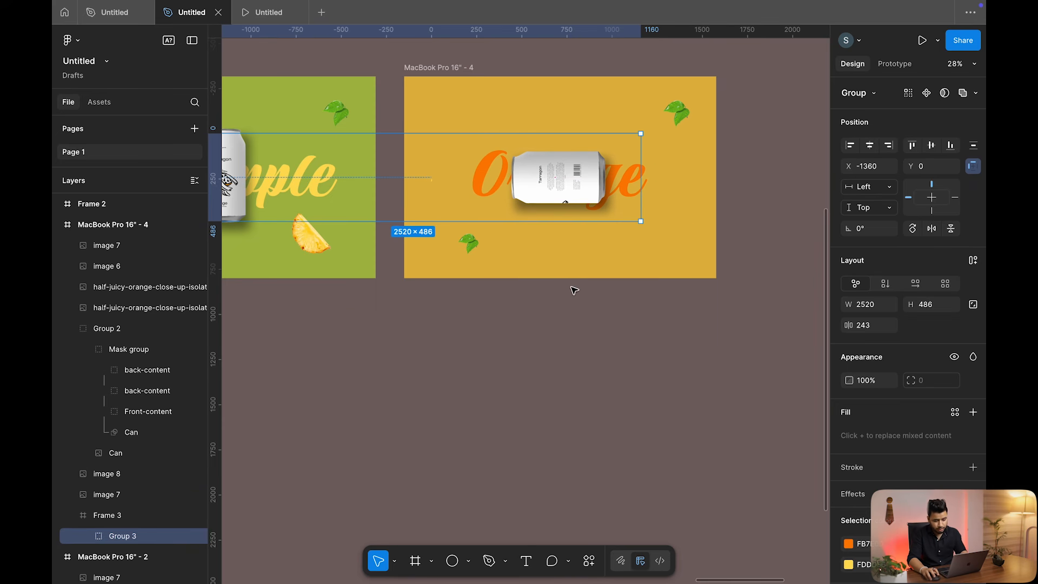
Enlarge the Orange text proportionally around its centre
{"action": "key", "text": "k"}
{"action": "left_click_drag", "start_coordinate": [639, 130], "coordinate": [714, 119]}
{"action": "key", "text": "ctrl+z"}
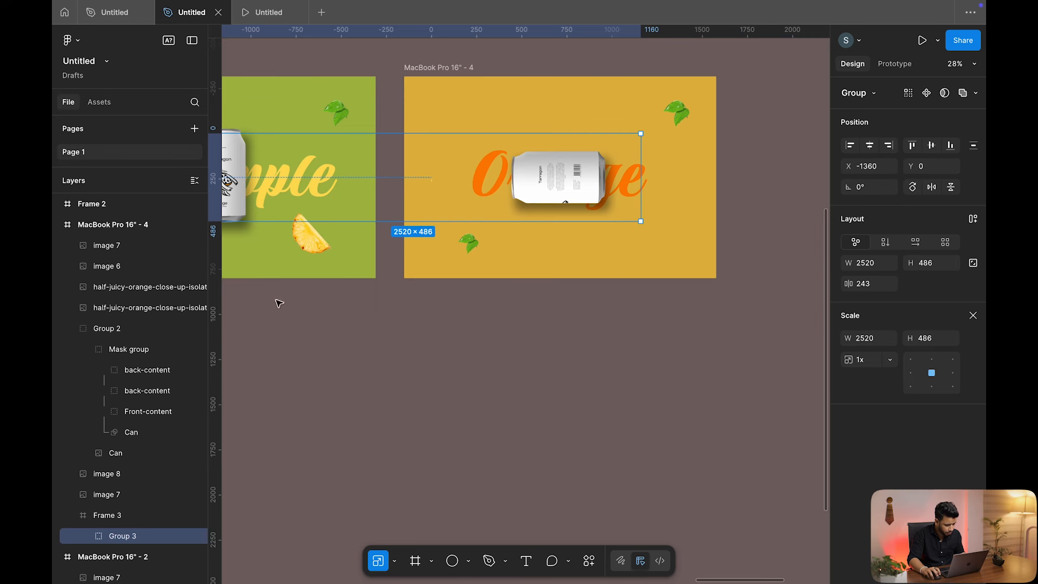
{"action": "left_click", "coordinate": [88, 538]}
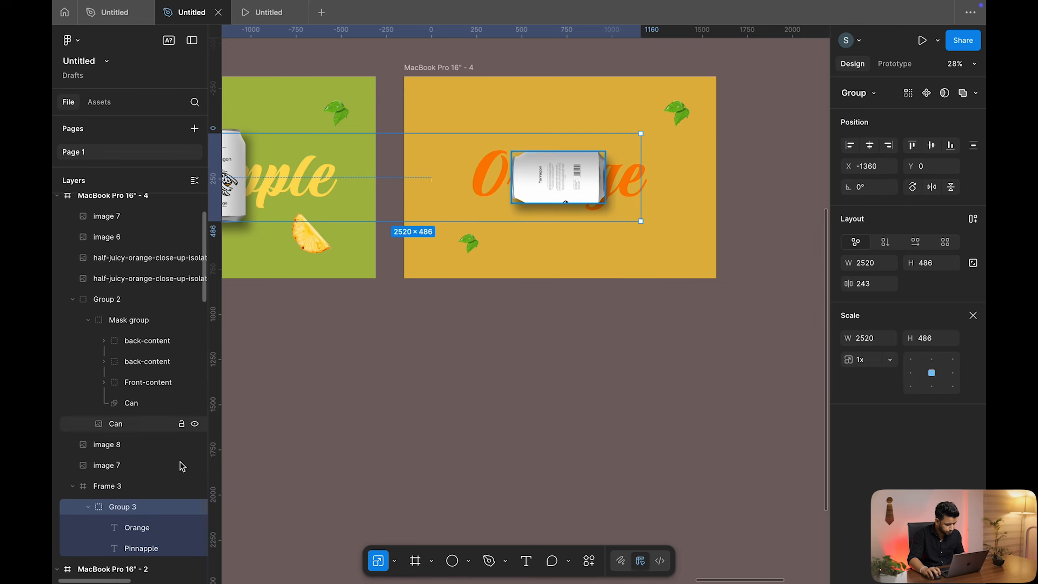
{"action": "left_click", "coordinate": [148, 519]}
{"action": "mouse_move", "coordinate": [601, 131]}
{"action": "left_mouse_down"}
{"action": "mouse_move", "coordinate": [604, 114]}
{"action": "mouse_move", "coordinate": [604, 126]}
{"action": "left_mouse_up"}
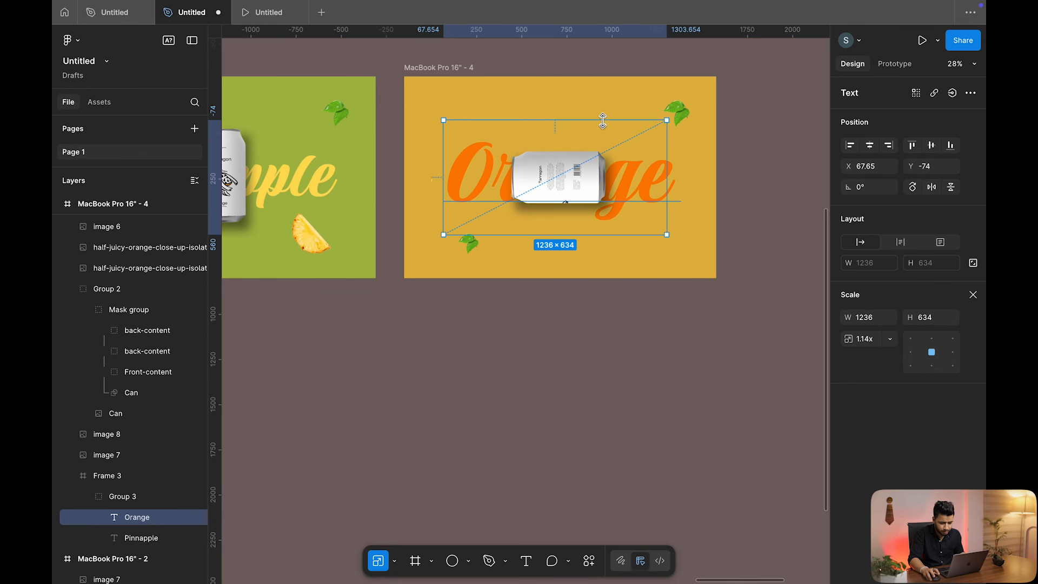
Move the leaves to the top-left corner and lower-right area
{"action": "left_click", "coordinate": [762, 137]}
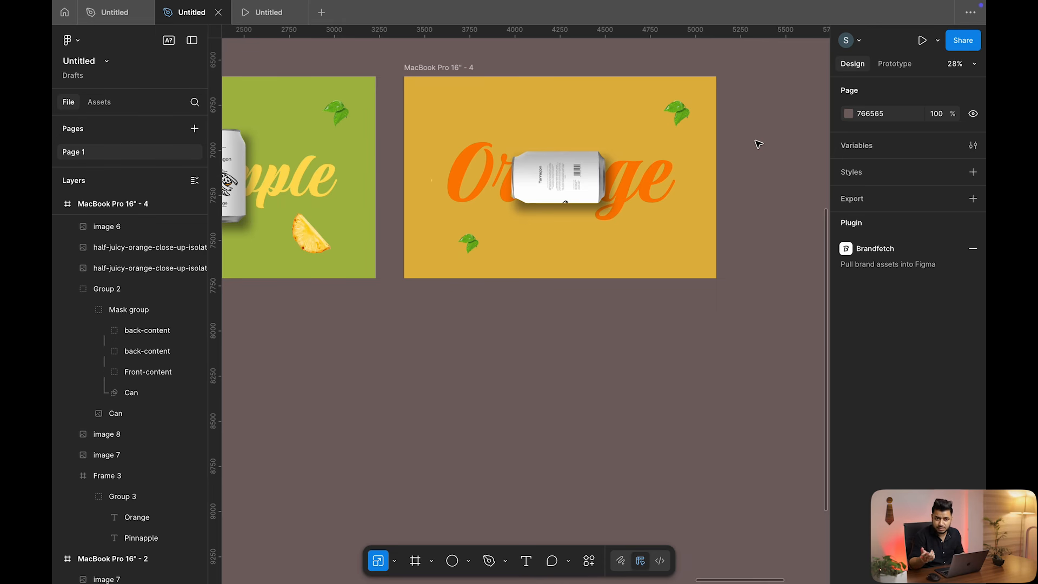
{"action": "left_click_drag", "start_coordinate": [677, 112], "coordinate": [457, 104]}
{"action": "left_click_drag", "start_coordinate": [481, 248], "coordinate": [651, 257]}
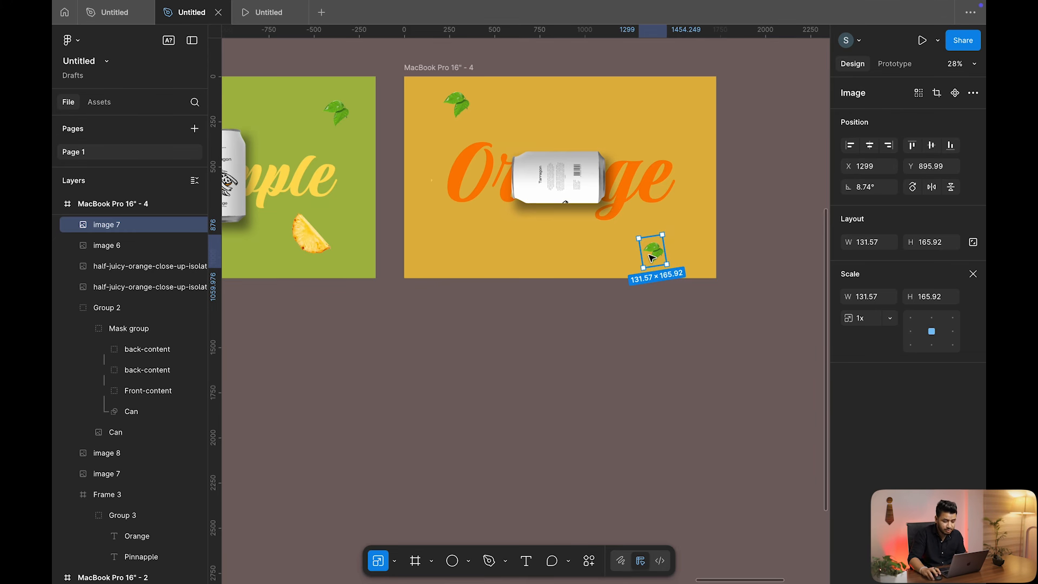
Turn off clipping on the Orange frame and nudge the pineapple slice into it
{"action": "left_click", "coordinate": [463, 67]}
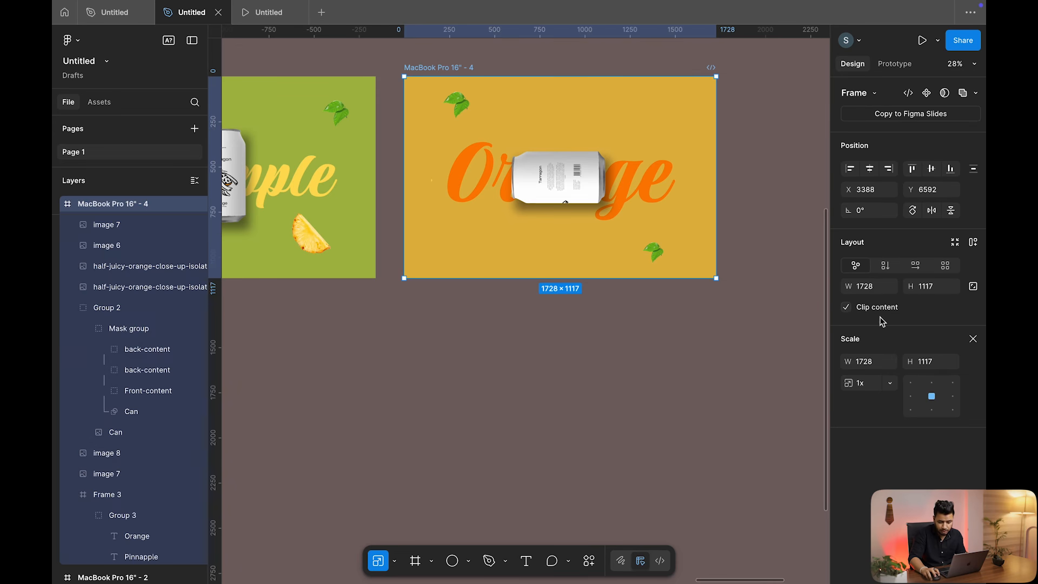
{"action": "left_click", "coordinate": [846, 307]}
{"action": "left_click", "coordinate": [743, 323]}
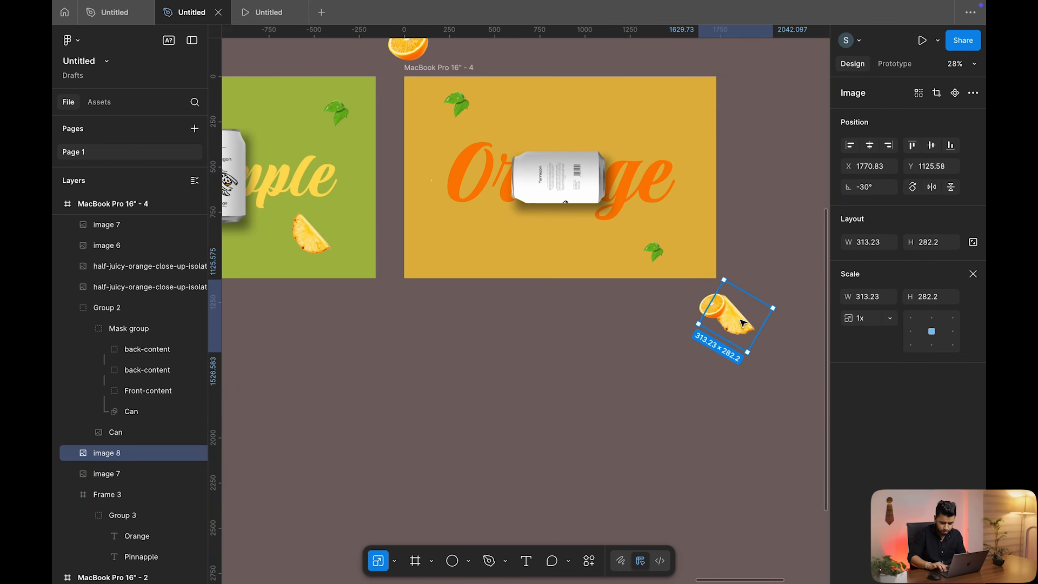
{"action": "key", "text": "shift+Up"}
{"action": "key", "text": "shift+Up"}
{"action": "key", "text": "shift+Up"}
{"action": "key", "text": "shift+Up"}
{"action": "key", "text": "shift+Left"}
{"action": "key", "text": "shift+Left"}
{"action": "key", "text": "shift+Left"}
{"action": "key", "text": "shift+Left"}
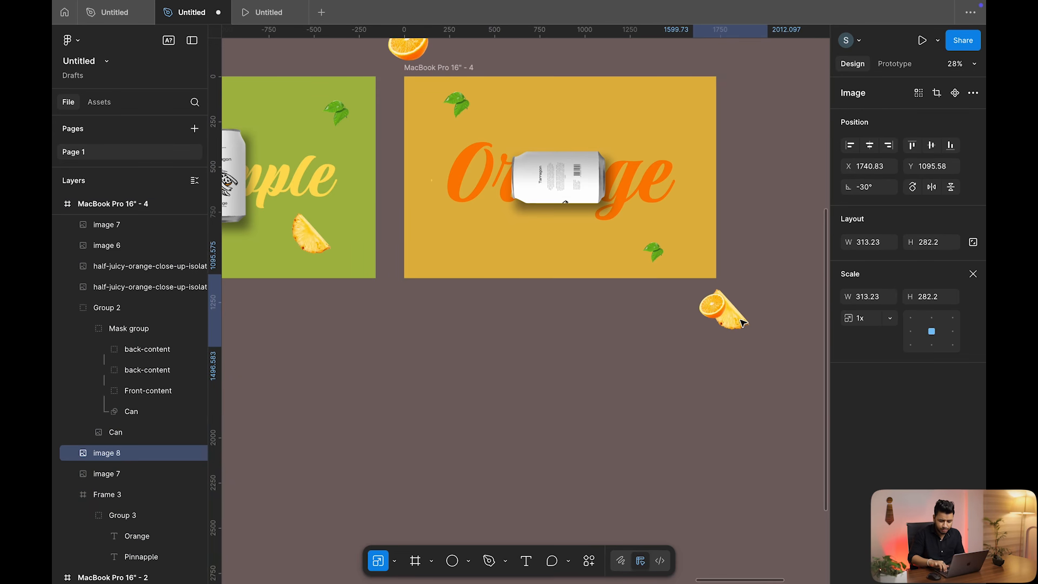
{"action": "key", "text": "shift+Up"}
{"action": "key", "text": "shift+Up"}
{"action": "key", "text": "shift+Up"}
{"action": "key", "text": "shift+Up"}
{"action": "key", "text": "shift+Up"}
{"action": "key", "text": "shift+Up"}
{"action": "key", "text": "shift+Up"}
{"action": "key", "text": "shift+Up"}
{"action": "key", "text": "shift+Up"}
{"action": "key", "text": "shift+Up"}
{"action": "key", "text": "shift+Up"}
{"action": "key", "text": "shift+Up"}
{"action": "key", "text": "shift+Up"}
{"action": "key", "text": "shift+Up"}
{"action": "key", "text": "shift+Up"}
{"action": "key", "text": "shift+Up"}
{"action": "key", "text": "shift+Up"}
{"action": "key", "text": "shift+Up"}
{"action": "key", "text": "shift+Up"}
{"action": "key", "text": "shift+Up"}
{"action": "key", "text": "shift+Left"}
{"action": "key", "text": "shift+Left"}
{"action": "key", "text": "shift+Left"}
{"action": "key", "text": "shift+Left"}
{"action": "key", "text": "shift+Left"}
{"action": "key", "text": "shift+Left"}
{"action": "key", "text": "shift+Left"}
{"action": "key", "text": "shift+Left"}
{"action": "key", "text": "shift+Left"}
{"action": "key", "text": "shift+Left"}
{"action": "key", "text": "shift+Left"}
{"action": "key", "text": "shift+Left"}
{"action": "key", "text": "shift+Left"}
{"action": "key", "text": "shift+Left"}
{"action": "key", "text": "shift+Left"}
{"action": "key", "text": "shift+Left"}
{"action": "key", "text": "shift+Left"}
{"action": "key", "text": "shift+Left"}
{"action": "key", "text": "shift+Left"}
{"action": "key", "text": "shift+Left"}
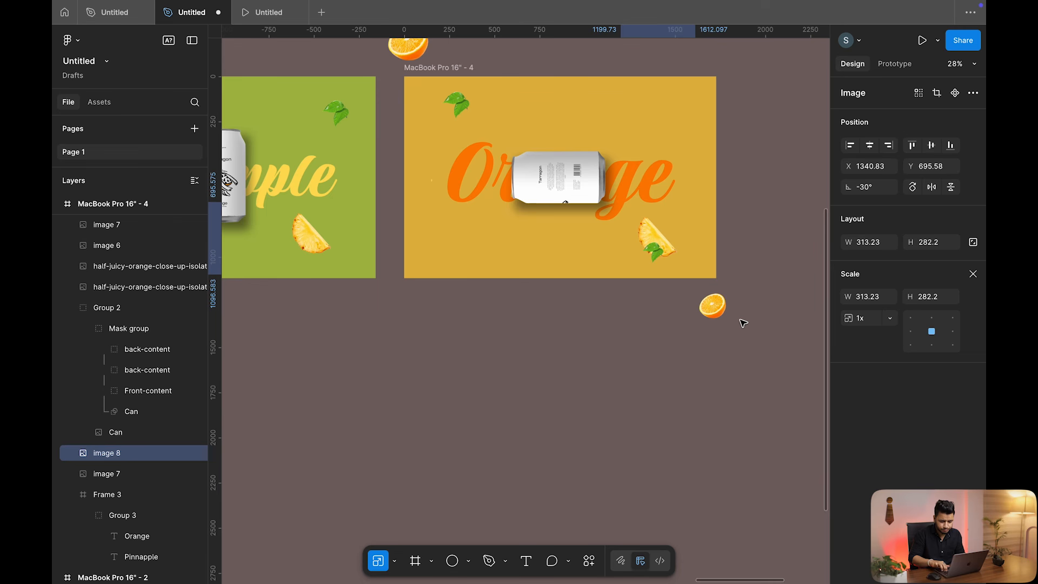
{"action": "key", "text": "shift+Left"}
{"action": "key", "text": "shift+Left"}
{"action": "key", "text": "shift+Left"}
{"action": "key", "text": "shift+Left"}
{"action": "key", "text": "shift+Left"}
{"action": "key", "text": "shift+Left"}
{"action": "key", "text": "shift+Left"}
{"action": "key", "text": "shift+Left"}
{"action": "key", "text": "shift+Left"}
{"action": "key", "text": "shift+Left"}
{"action": "key", "text": "shift+Left"}
{"action": "key", "text": "shift+Left"}
{"action": "key", "text": "shift+Left"}
{"action": "key", "text": "shift+Left"}
{"action": "key", "text": "shift+Left"}
{"action": "key", "text": "shift+Left"}
{"action": "key", "text": "shift+Left"}
{"action": "key", "text": "shift+Down"}
{"action": "key", "text": "shift+Down"}
{"action": "key", "text": "shift+Down"}
{"action": "key", "text": "shift+Down"}
{"action": "key", "text": "shift+Down"}
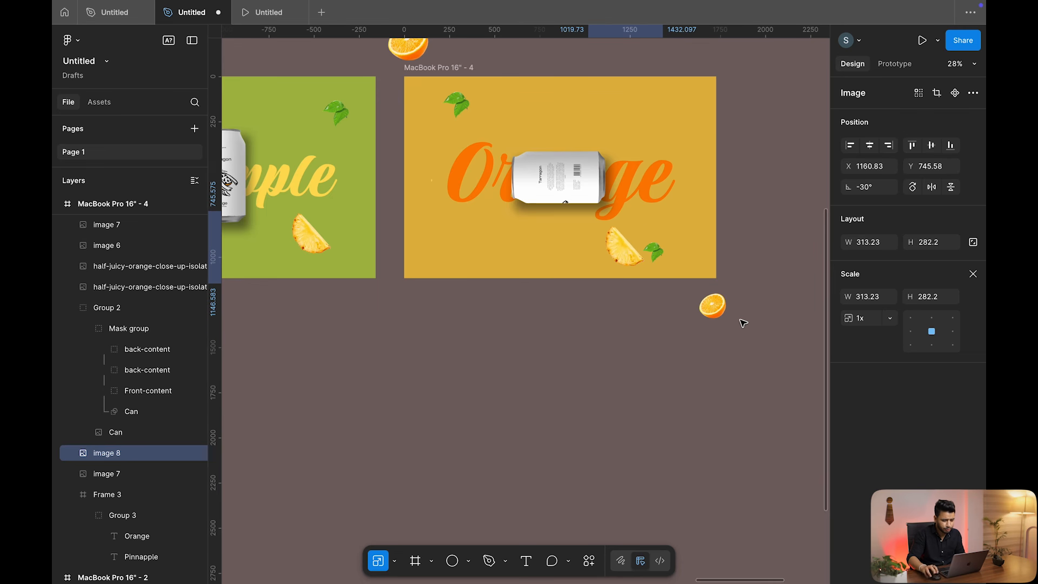
Move the pineapple slice back out below the Orange frame
{"action": "scroll", "coordinate": [744, 323], "scroll_direction": "up", "scroll_amount": 4}
{"action": "scroll", "coordinate": [700, 310], "scroll_direction": "down", "scroll_amount": 3}
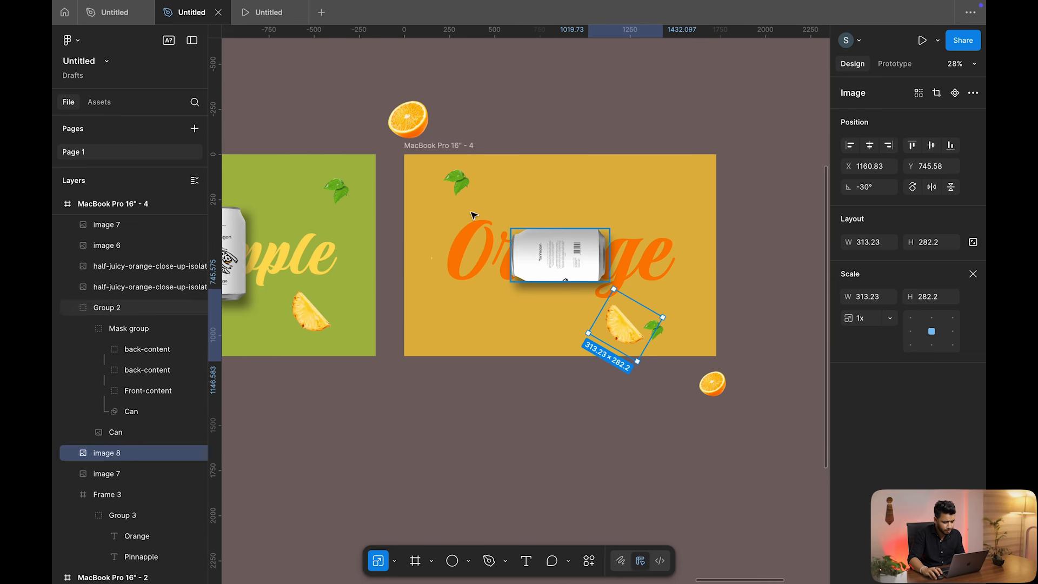
{"action": "left_click", "coordinate": [636, 125]}
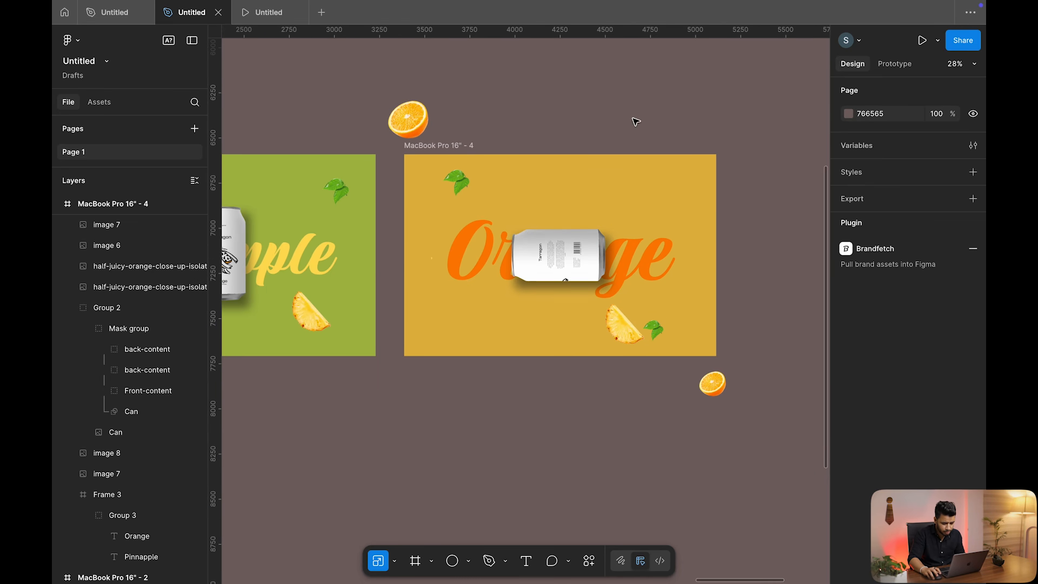
{"action": "left_click", "coordinate": [624, 324]}
{"action": "key", "text": "shift+Down"}
{"action": "key", "text": "shift+Up"}
{"action": "key", "text": "shift+Up"}
{"action": "key", "text": "shift+Up"}
{"action": "key", "text": "shift+Up"}
{"action": "key", "text": "shift+Up"}
{"action": "key", "text": "shift+Up"}
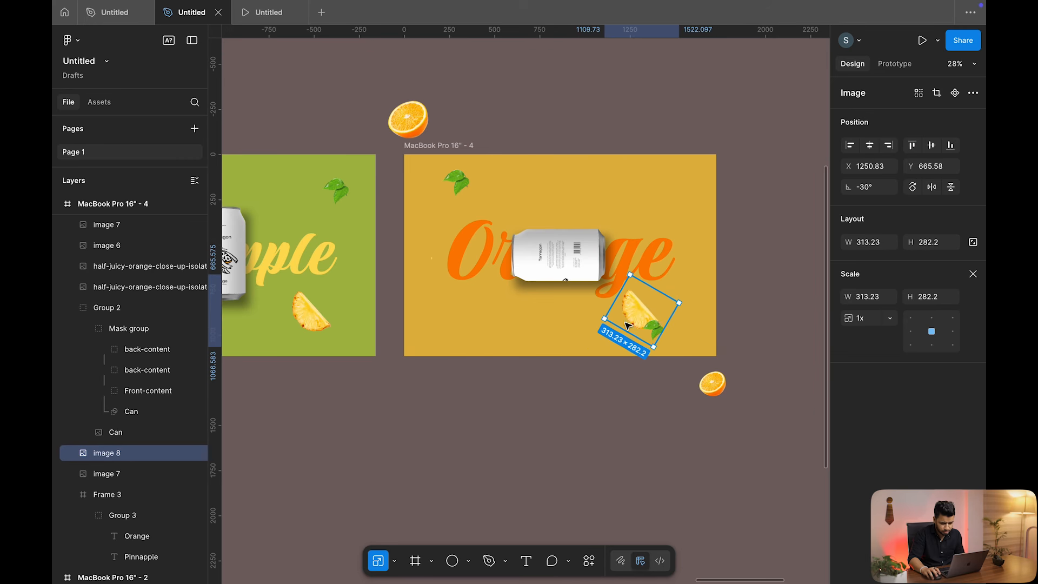
{"action": "key", "text": "shift+Right"}
{"action": "key", "text": "shift+Right"}
{"action": "key", "text": "shift+Right"}
{"action": "key", "text": "shift+Right"}
{"action": "key", "text": "shift+Right"}
{"action": "key", "text": "shift+Right"}
{"action": "key", "text": "shift+Right"}
{"action": "key", "text": "shift+Right"}
{"action": "key", "text": "shift+Right"}
{"action": "key", "text": "shift+Right"}
{"action": "key", "text": "shift+Right"}
{"action": "key", "text": "shift+Right"}
{"action": "key", "text": "shift+Right"}
{"action": "key", "text": "shift+Right"}
{"action": "key", "text": "shift+Right"}
{"action": "key", "text": "shift+Right"}
{"action": "key", "text": "shift+Right"}
{"action": "key", "text": "shift+Right"}
{"action": "left_click_drag", "start_coordinate": [636, 329], "coordinate": [700, 401]}
Nudge the two orange halves into the frame's lower-right and top-left corners
{"action": "left_click", "coordinate": [717, 381]}
{"action": "key", "text": "shift+Up"}
{"action": "key", "text": "shift+Left"}
{"action": "key", "text": "shift+Up"}
{"action": "key", "text": "shift+Left"}
{"action": "key", "text": "shift+Up"}
{"action": "key", "text": "shift+Left"}
{"action": "key", "text": "shift+Up"}
{"action": "key", "text": "shift+Left"}
{"action": "key", "text": "shift+Up"}
{"action": "key", "text": "shift+Left"}
{"action": "key", "text": "shift+Up"}
{"action": "key", "text": "shift+Left"}
{"action": "key", "text": "shift+Up"}
{"action": "key", "text": "shift+Left"}
{"action": "key", "text": "shift+Up"}
{"action": "key", "text": "shift+Left"}
{"action": "key", "text": "shift+Up"}
{"action": "key", "text": "shift+Left"}
{"action": "key", "text": "shift+Up"}
{"action": "key", "text": "shift+Left"}
{"action": "key", "text": "shift+Up"}
{"action": "key", "text": "shift+Left"}
{"action": "key", "text": "shift+Up"}
{"action": "key", "text": "shift+Left"}
{"action": "key", "text": "shift+Up"}
{"action": "key", "text": "shift+Left"}
{"action": "key", "text": "shift+Up"}
{"action": "key", "text": "shift+Left"}
{"action": "key", "text": "shift+Up"}
{"action": "key", "text": "shift+Left"}
{"action": "key", "text": "shift+Up"}
{"action": "key", "text": "shift+Left"}
{"action": "key", "text": "shift+Up"}
{"action": "key", "text": "shift+Left"}
{"action": "key", "text": "shift+Up"}
{"action": "key", "text": "shift+Left"}
{"action": "key", "text": "shift+Up"}
{"action": "key", "text": "shift+Left"}
{"action": "key", "text": "shift+Up"}
{"action": "key", "text": "shift+Left"}
{"action": "key", "text": "shift+Up"}
{"action": "key", "text": "shift+Left"}
{"action": "key", "text": "shift+Up"}
{"action": "key", "text": "shift+Left"}
{"action": "key", "text": "shift+Up"}
{"action": "key", "text": "shift+Left"}
{"action": "key", "text": "shift+Up"}
{"action": "key", "text": "shift+Left"}
{"action": "key", "text": "shift+Up"}
{"action": "key", "text": "shift+Left"}
{"action": "key", "text": "shift+Up"}
{"action": "key", "text": "shift+Left"}
{"action": "key", "text": "shift+Up"}
{"action": "key", "text": "shift+Left"}
{"action": "key", "text": "shift+Up"}
{"action": "key", "text": "shift+Left"}
{"action": "key", "text": "shift+Up"}
{"action": "key", "text": "shift+Left"}
{"action": "key", "text": "shift+Up"}
{"action": "key", "text": "shift+Left"}
{"action": "key", "text": "shift+Up"}
{"action": "key", "text": "shift+Left"}
{"action": "key", "text": "shift+Up"}
{"action": "key", "text": "shift+Left"}
{"action": "key", "text": "shift+Up"}
{"action": "key", "text": "shift+Left"}
{"action": "key", "text": "shift+Up"}
{"action": "key", "text": "shift+Left"}
{"action": "key", "text": "shift+Up"}
{"action": "key", "text": "shift+Left"}
{"action": "key", "text": "shift+Up"}
{"action": "key", "text": "shift+Left"}
{"action": "key", "text": "shift+Up"}
{"action": "key", "text": "shift+Left"}
{"action": "key", "text": "shift+Up"}
{"action": "key", "text": "shift+Left"}
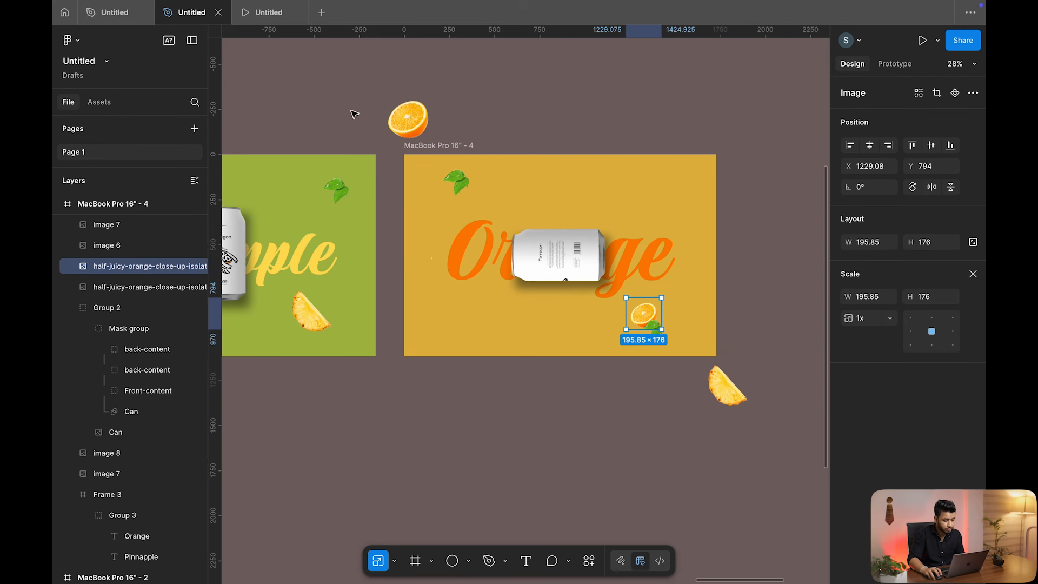
{"action": "left_click", "coordinate": [411, 115]}
{"action": "key", "text": "shift+Down"}
{"action": "key", "text": "shift+Right"}
{"action": "key", "text": "shift+Down"}
{"action": "key", "text": "shift+Right"}
{"action": "key", "text": "shift+Down"}
{"action": "key", "text": "shift+Right"}
{"action": "key", "text": "shift+Down"}
{"action": "key", "text": "shift+Right"}
{"action": "key", "text": "shift+Down"}
{"action": "key", "text": "shift+Right"}
{"action": "key", "text": "shift+Down"}
{"action": "key", "text": "shift+Right"}
{"action": "key", "text": "shift+Down"}
{"action": "key", "text": "shift+Right"}
{"action": "key", "text": "shift+Down"}
{"action": "key", "text": "shift+Right"}
{"action": "key", "text": "shift+Down"}
{"action": "key", "text": "shift+Right"}
{"action": "key", "text": "shift+Down"}
{"action": "key", "text": "shift+Right"}
{"action": "key", "text": "shift+Down"}
{"action": "key", "text": "shift+Right"}
{"action": "key", "text": "shift+Down"}
{"action": "key", "text": "shift+Right"}
{"action": "key", "text": "shift+Down"}
{"action": "key", "text": "shift+Right"}
{"action": "key", "text": "shift+Down"}
{"action": "key", "text": "shift+Right"}
{"action": "key", "text": "shift+Down"}
{"action": "key", "text": "shift+Right"}
{"action": "key", "text": "shift+Down"}
{"action": "key", "text": "shift+Right"}
{"action": "key", "text": "shift+Down"}
{"action": "key", "text": "shift+Right"}
{"action": "key", "text": "shift+Down"}
{"action": "key", "text": "shift+Right"}
{"action": "key", "text": "shift+Down"}
{"action": "key", "text": "shift+Right"}
{"action": "key", "text": "shift+Down"}
{"action": "key", "text": "shift+Right"}
{"action": "key", "text": "shift+Down"}
{"action": "key", "text": "shift+Right"}
{"action": "key", "text": "shift+Down"}
{"action": "key", "text": "shift+Right"}
{"action": "key", "text": "shift+Down"}
{"action": "key", "text": "shift+Right"}
{"action": "key", "text": "shift+Down"}
{"action": "key", "text": "shift+Right"}
{"action": "key", "text": "shift+Down"}
{"action": "key", "text": "shift+Right"}
{"action": "key", "text": "shift+Down"}
{"action": "key", "text": "shift+Right"}
{"action": "key", "text": "shift+Down"}
{"action": "key", "text": "shift+Right"}
{"action": "key", "text": "shift+Down"}
{"action": "key", "text": "shift+Right"}
{"action": "key", "text": "shift+Down"}
{"action": "key", "text": "shift+Right"}
{"action": "key", "text": "shift+Down"}
{"action": "key", "text": "shift+Right"}
{"action": "key", "text": "shift+Down"}
{"action": "key", "text": "shift+Right"}
{"action": "key", "text": "shift+Down"}
{"action": "key", "text": "shift+Right"}
{"action": "key", "text": "shift+Down"}
{"action": "key", "text": "shift+Right"}
{"action": "key", "text": "shift+Down"}
{"action": "key", "text": "shift+Right"}
{"action": "key", "text": "shift+Down"}
{"action": "key", "text": "shift+Right"}
{"action": "key", "text": "shift+Down"}
{"action": "key", "text": "shift+Right"}
{"action": "key", "text": "shift+Down"}
{"action": "key", "text": "shift+Right"}
{"action": "key", "text": "shift+Down"}
{"action": "key", "text": "shift+Right"}
{"action": "key", "text": "shift+Down"}
{"action": "key", "text": "shift+Right"}
{"action": "key", "text": "shift+Down"}
{"action": "key", "text": "shift+Right"}
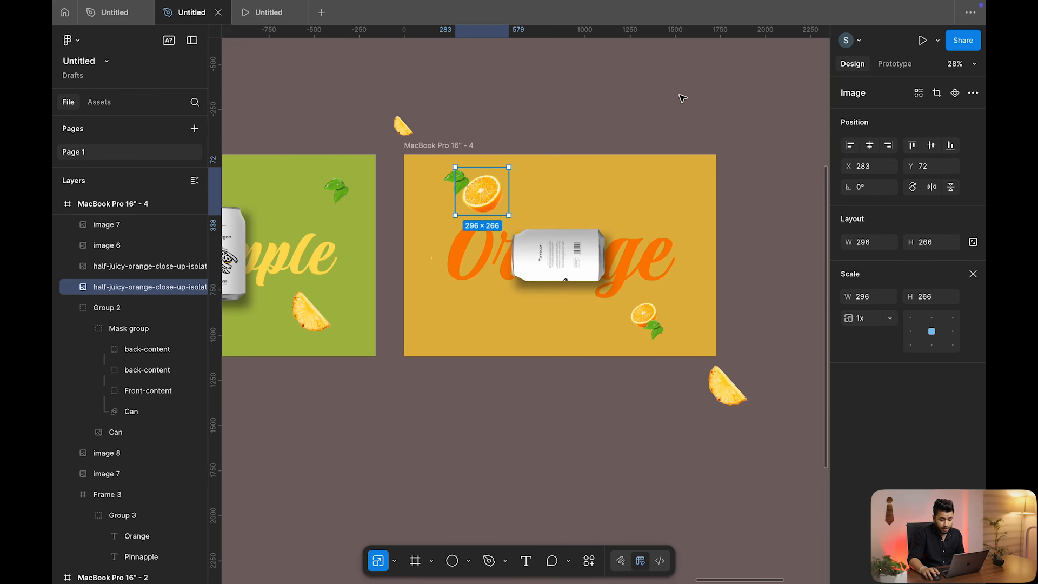
{"action": "key", "text": "Escape"}
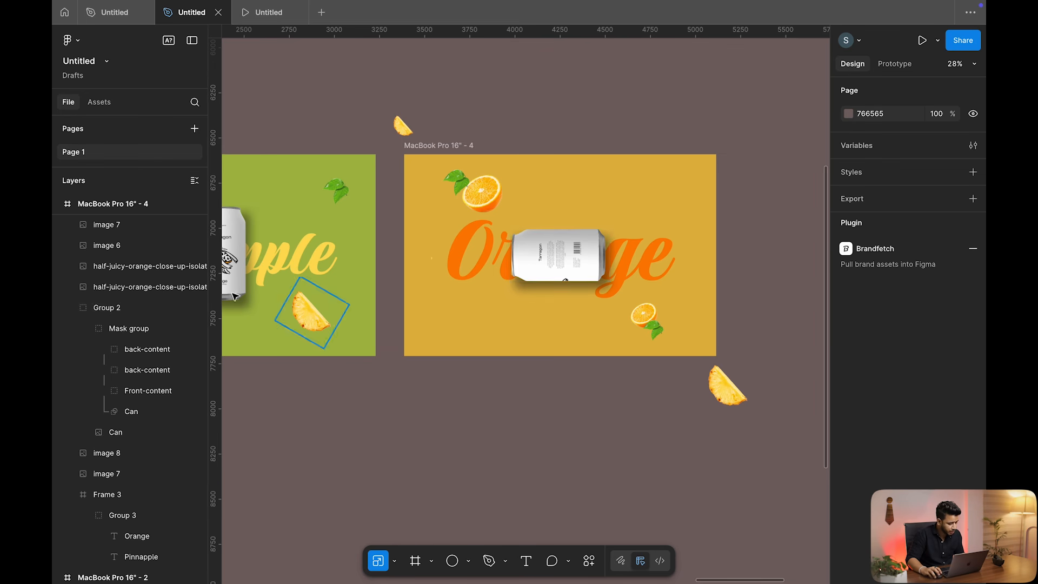
Set the Orange can image's drop shadow X offset to -17
{"action": "left_click", "coordinate": [108, 307]}
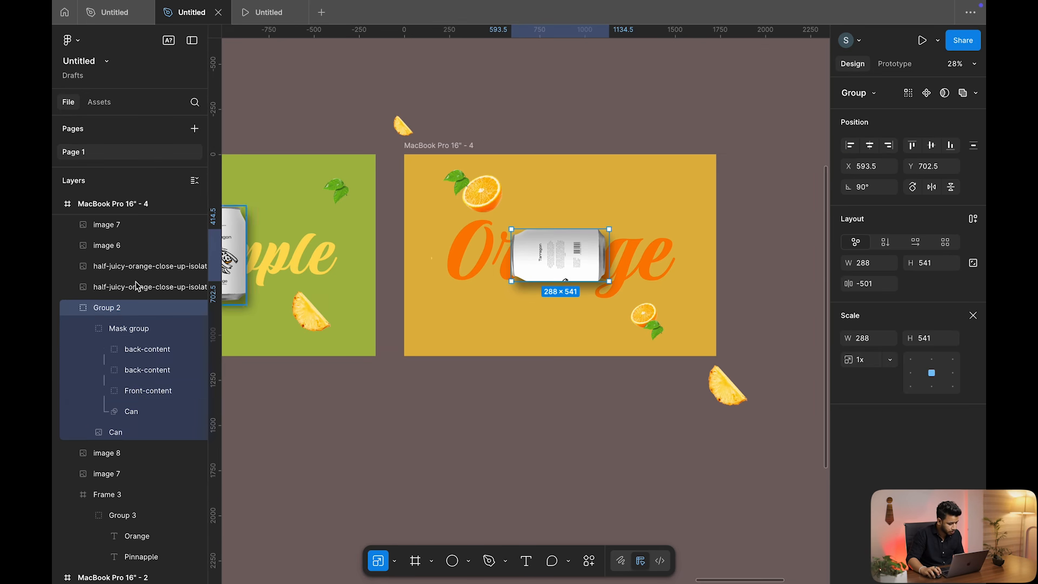
{"action": "left_click", "coordinate": [116, 432]}
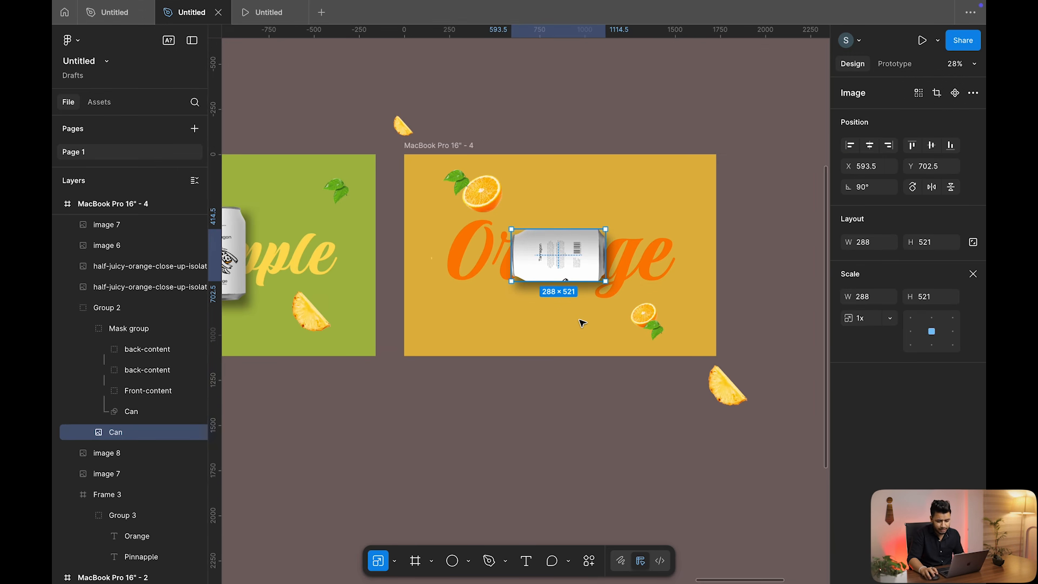
{"action": "left_click", "coordinate": [972, 275]}
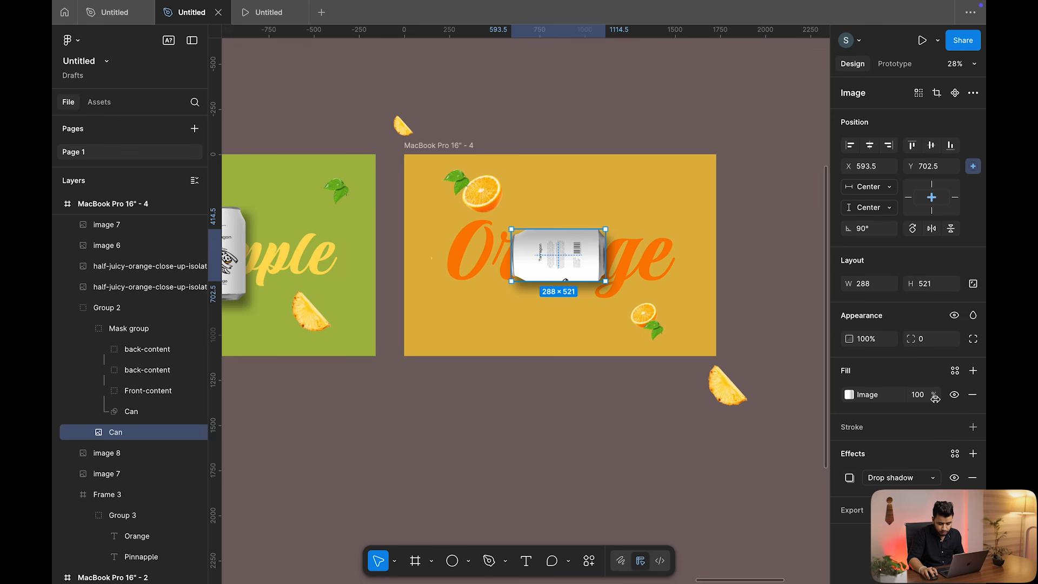
{"action": "left_click", "coordinate": [849, 478]}
{"action": "left_click_drag", "start_coordinate": [738, 439], "coordinate": [769, 485]}
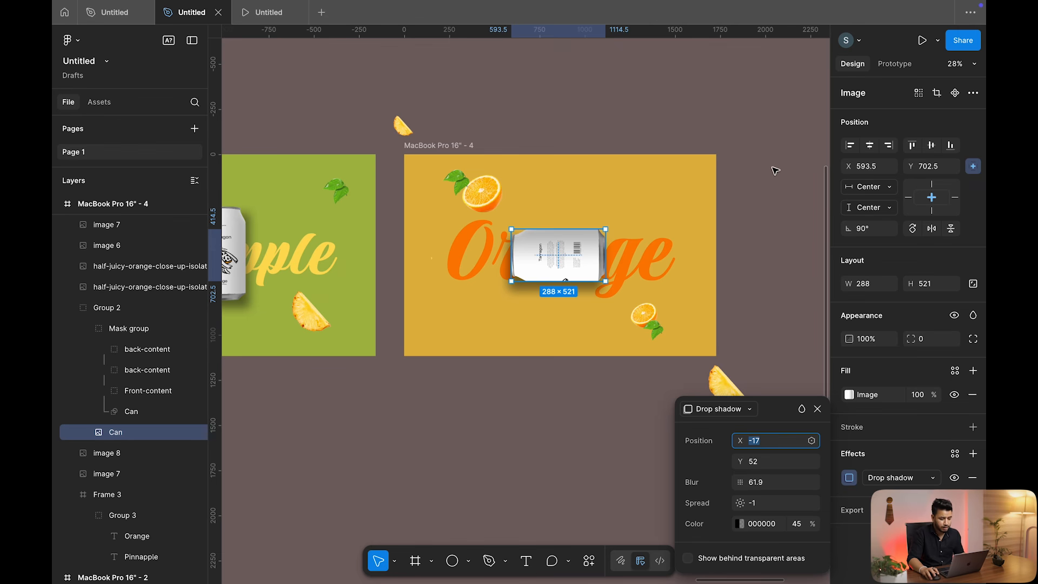
{"action": "left_click", "coordinate": [781, 149]}
Re-enable Clip content on the Orange frame and shift the Pinnapple frame slightly left
{"action": "scroll", "coordinate": [617, 144], "scroll_direction": "left", "scroll_amount": 3}
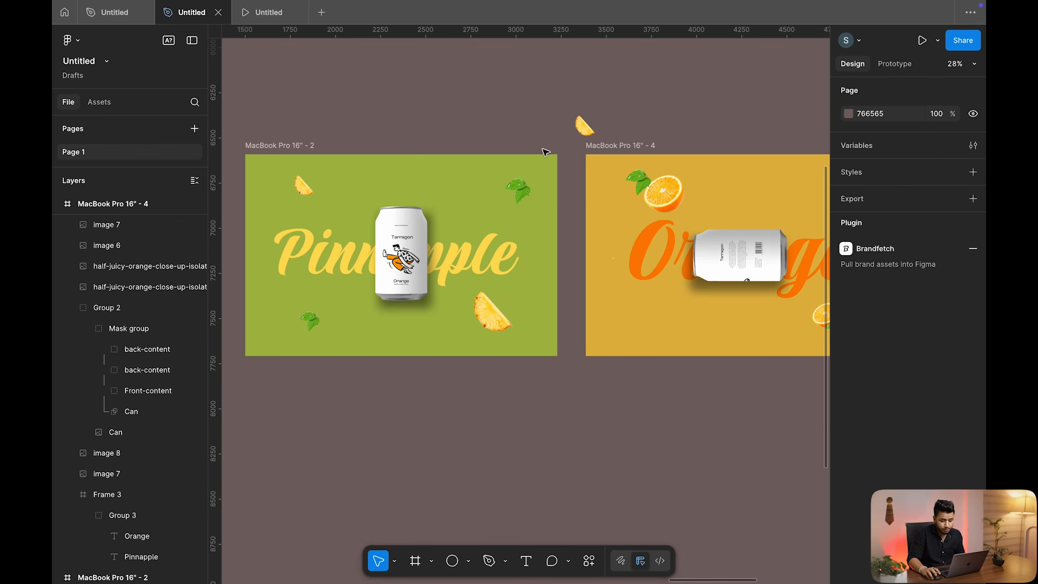
{"action": "left_click", "coordinate": [622, 146]}
{"action": "left_click", "coordinate": [847, 306]}
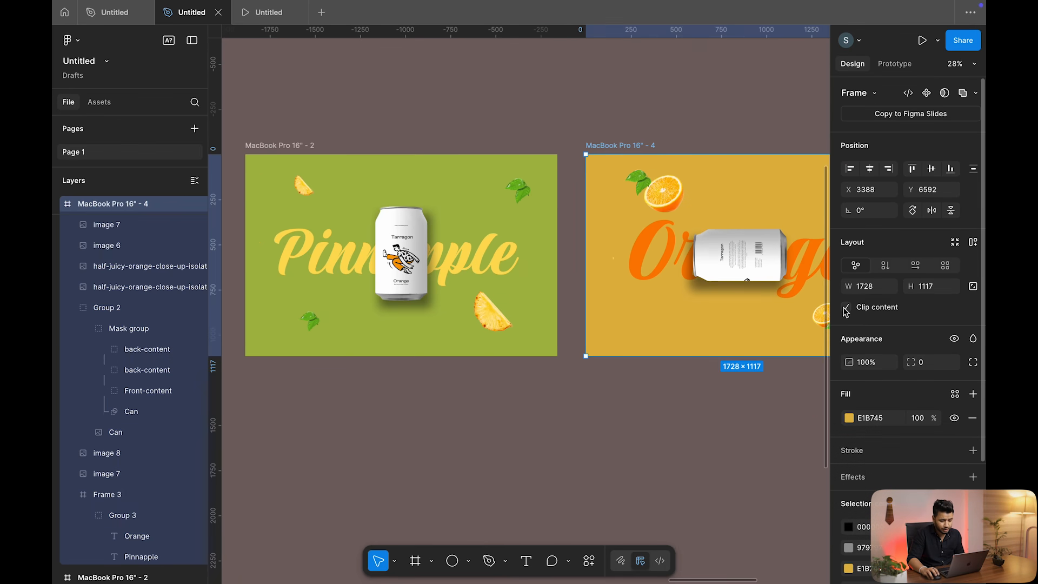
{"action": "scroll", "coordinate": [585, 243], "scroll_direction": "right", "scroll_amount": 2}
{"action": "scroll", "coordinate": [585, 242], "scroll_direction": "down", "scroll_amount": 2}
{"action": "scroll", "coordinate": [486, 227], "scroll_direction": "left", "scroll_amount": 2}
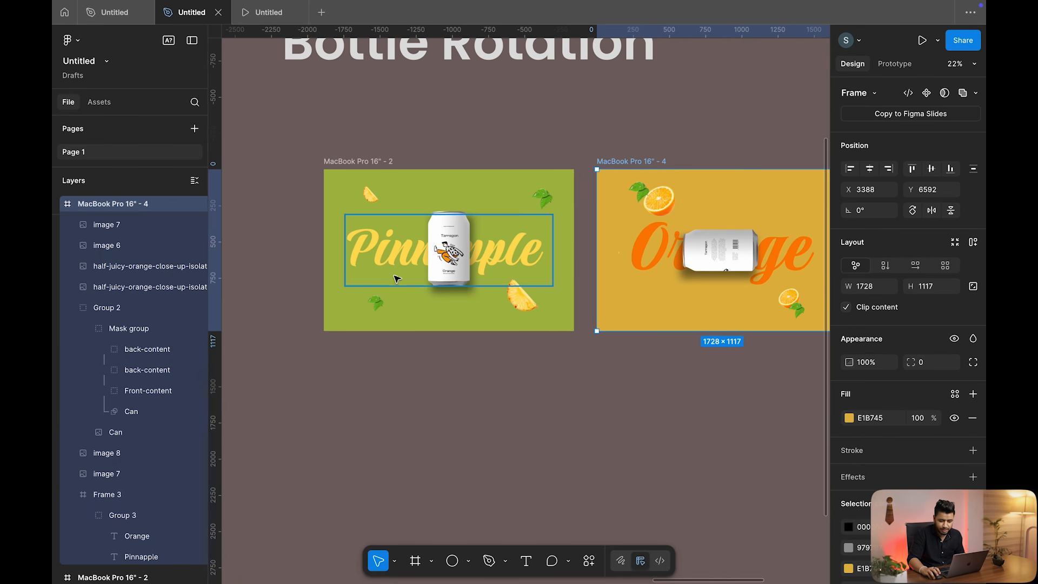
{"action": "scroll", "coordinate": [617, 238], "scroll_direction": "right", "scroll_amount": 1}
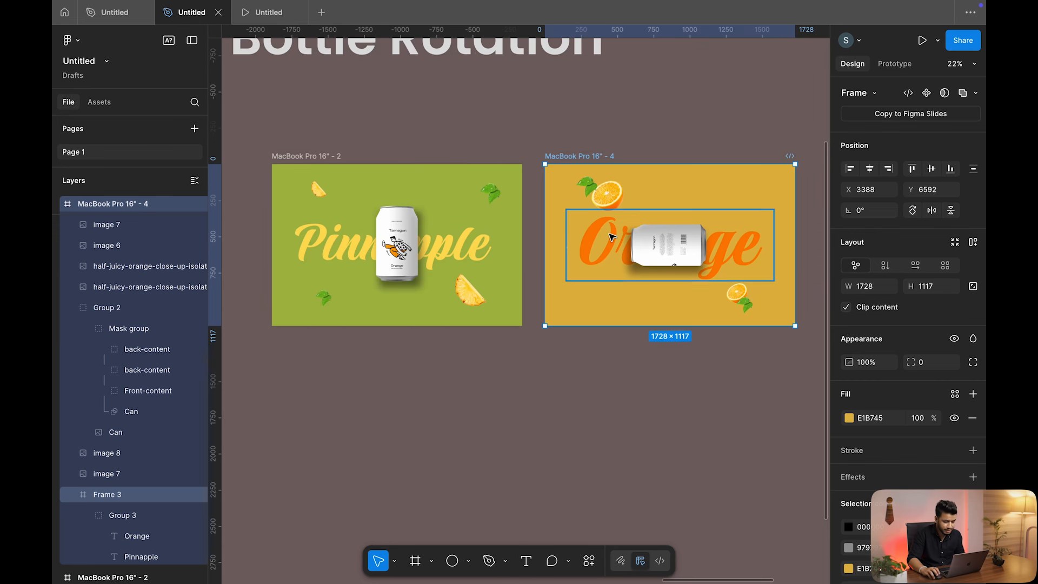
{"action": "scroll", "coordinate": [613, 236], "scroll_direction": "down", "scroll_amount": 1}
{"action": "left_click", "coordinate": [349, 103]}
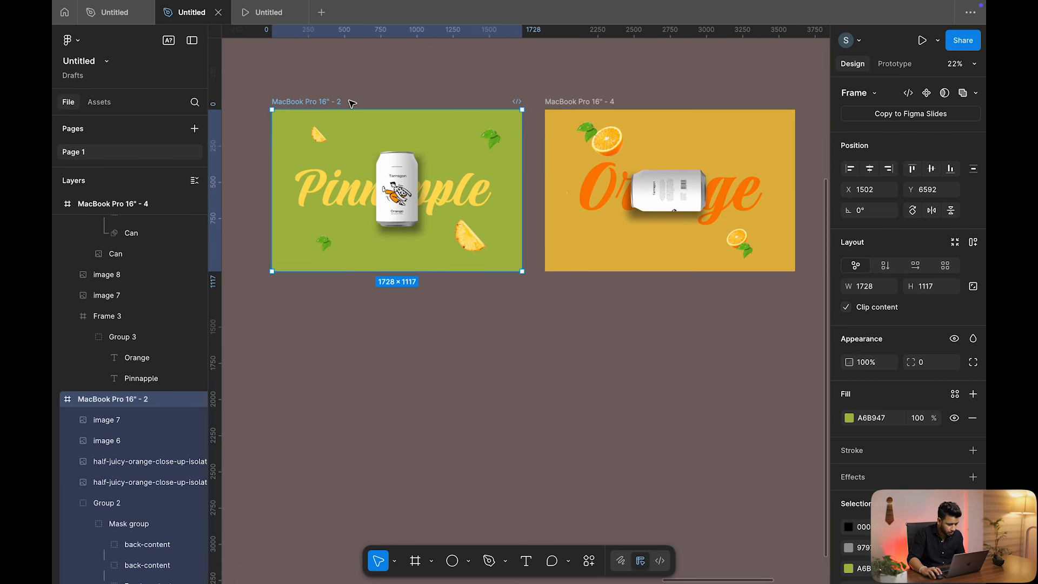
{"action": "left_click_drag", "start_coordinate": [351, 104], "coordinate": [328, 103]}
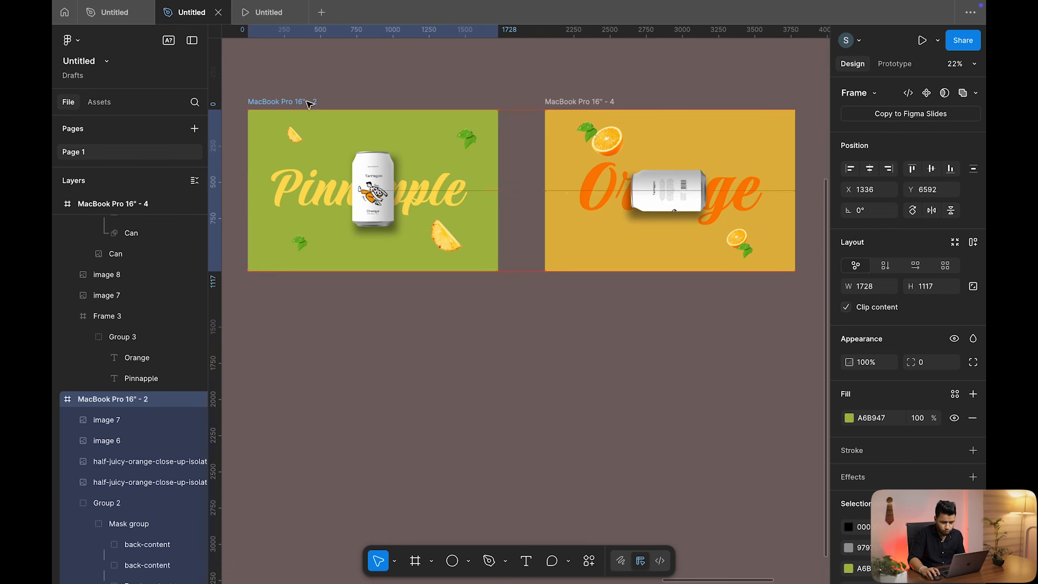
Link the Pinnapple frame to the Orange frame with a Key/Gamepad Down-arrow trigger
{"action": "left_click", "coordinate": [895, 64]}
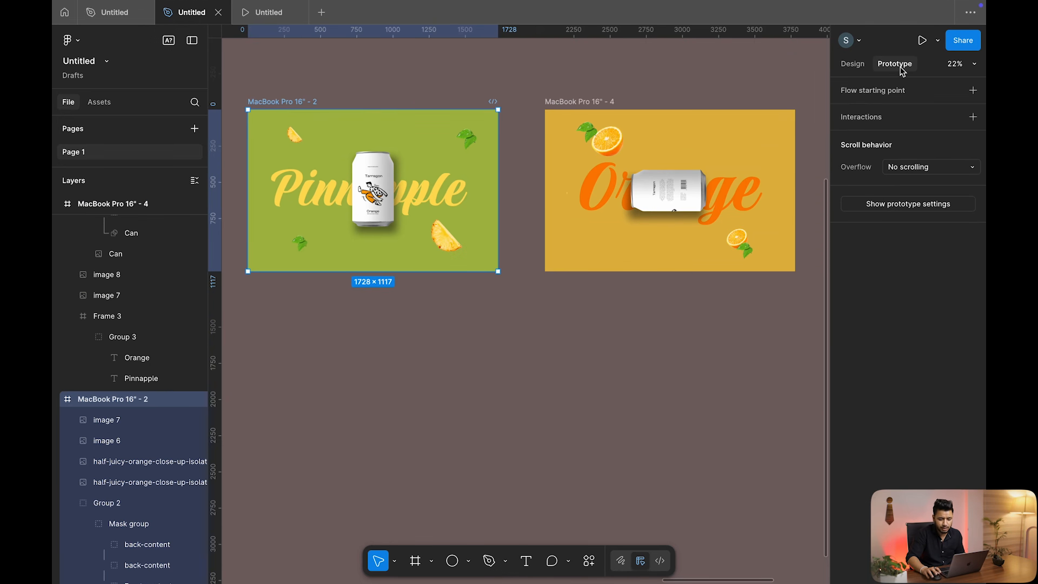
{"action": "mouse_move", "coordinate": [507, 199]}
{"action": "left_click_drag", "start_coordinate": [498, 190], "coordinate": [601, 200]}
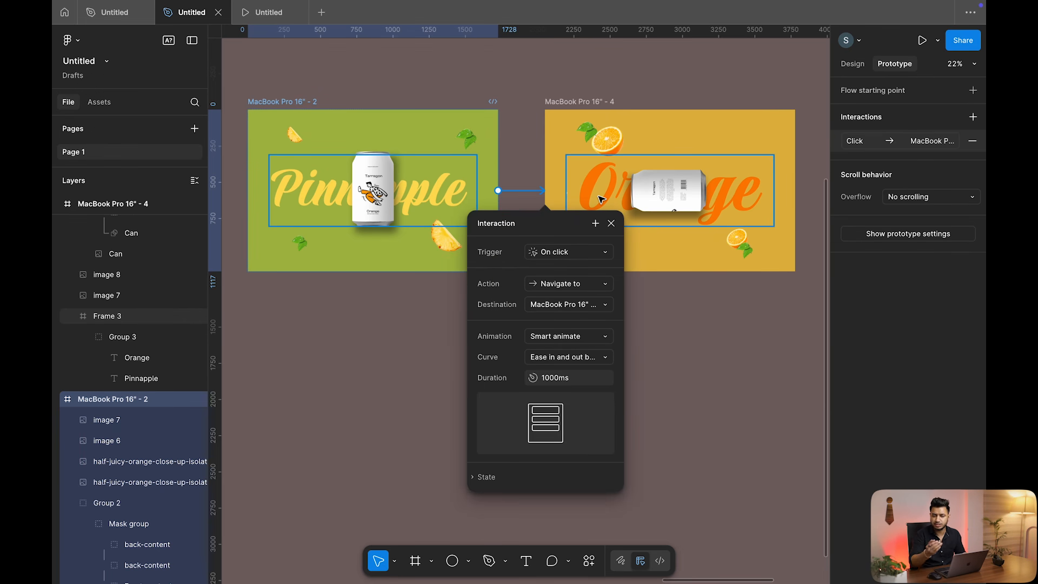
{"action": "left_click", "coordinate": [603, 252]}
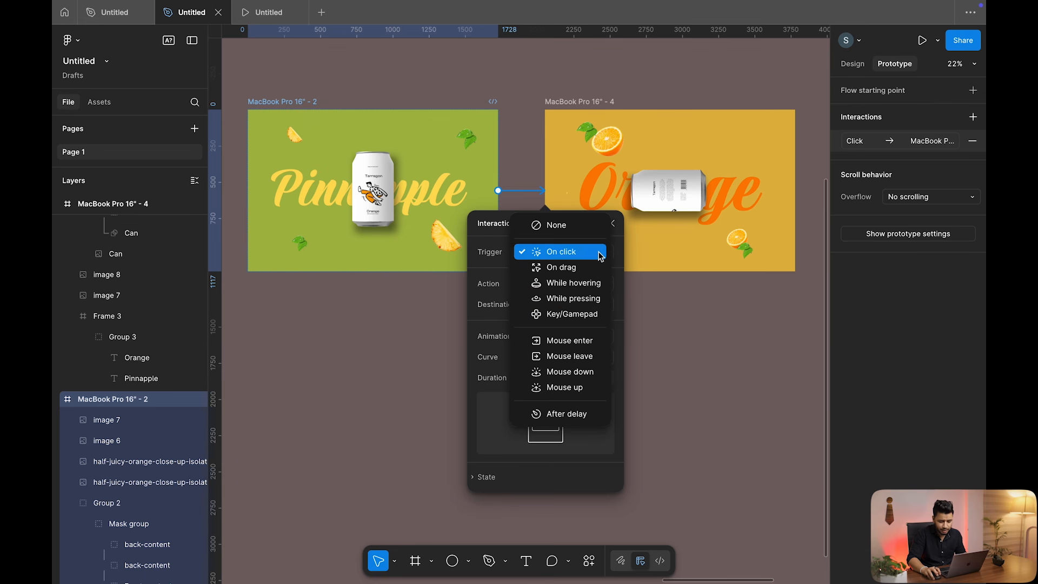
{"action": "left_click", "coordinate": [580, 319]}
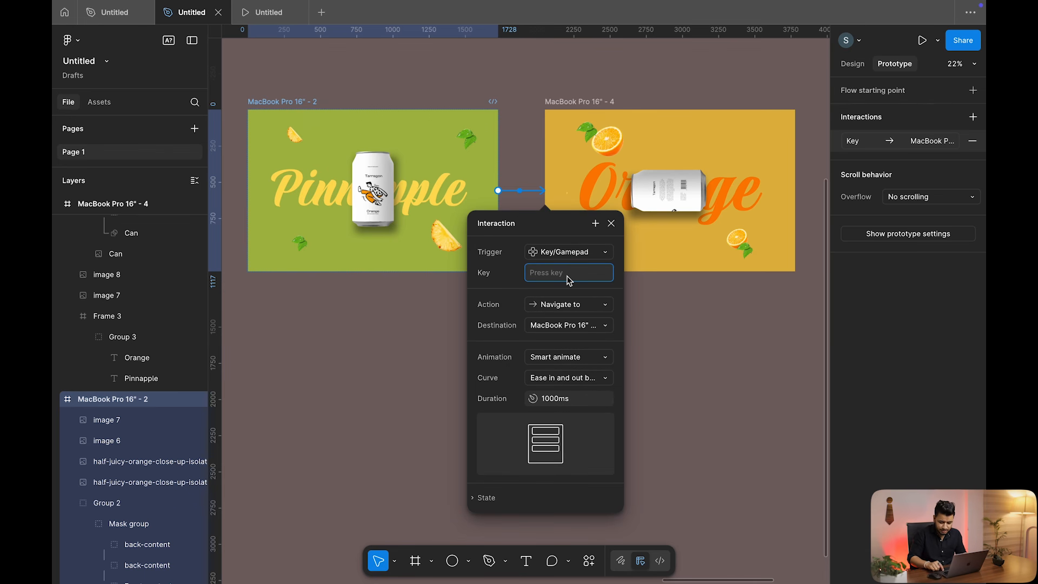
{"action": "key", "text": "Down"}
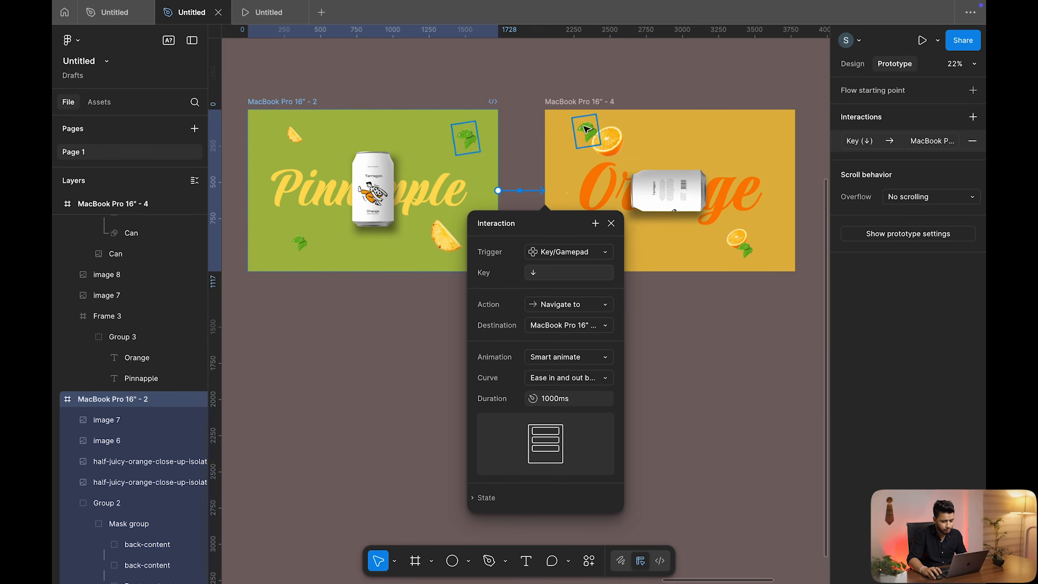
Link the Orange frame back to the Pinnapple frame with an Up-arrow key trigger
{"action": "left_click", "coordinate": [582, 104]}
{"action": "left_click_drag", "start_coordinate": [545, 201], "coordinate": [402, 189]}
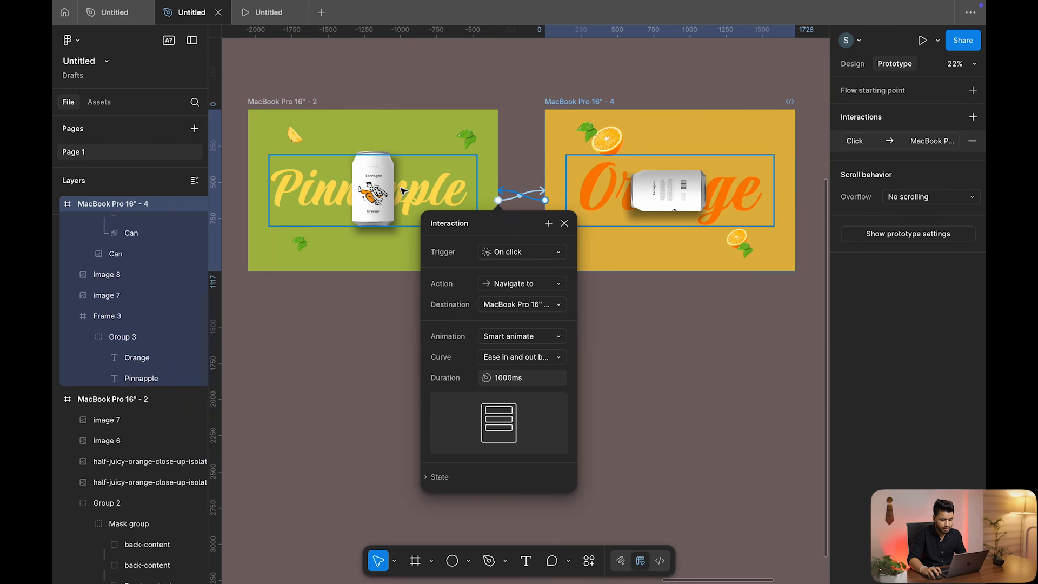
{"action": "left_click", "coordinate": [560, 252]}
{"action": "left_click", "coordinate": [539, 316]}
{"action": "key", "text": "Up"}
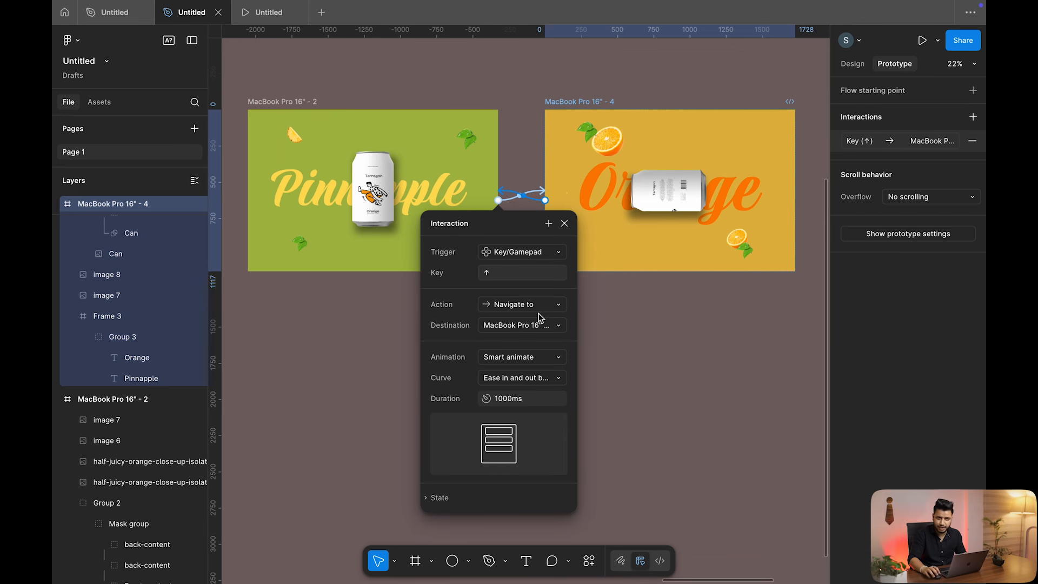
{"action": "left_click", "coordinate": [523, 84]}
{"action": "left_click", "coordinate": [308, 102]}
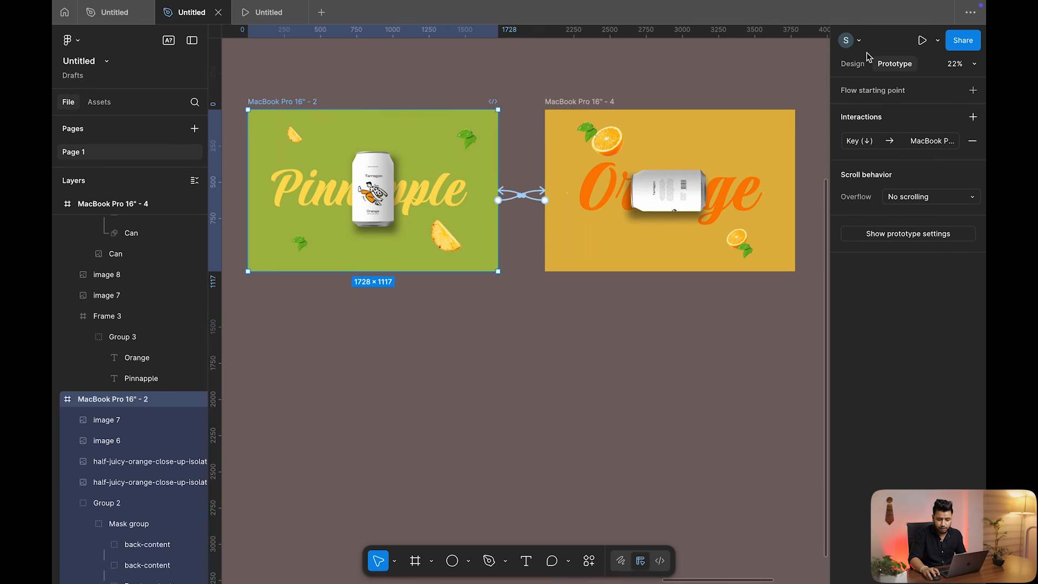
Present the prototype and use Down then Up arrows to switch between Pinnapple and Orange
{"action": "left_click", "coordinate": [922, 40]}
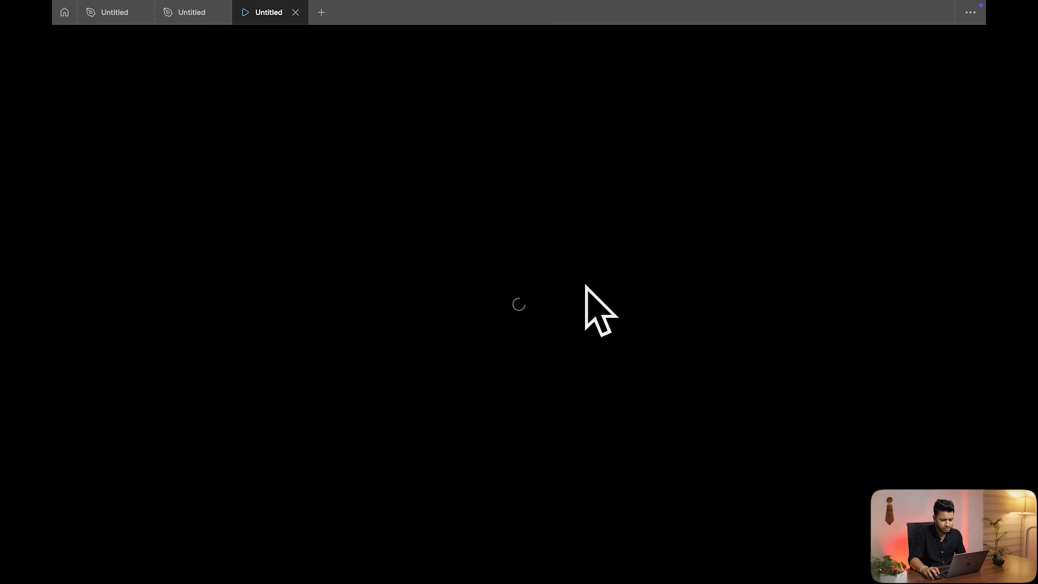
{"action": "key", "text": "Down"}
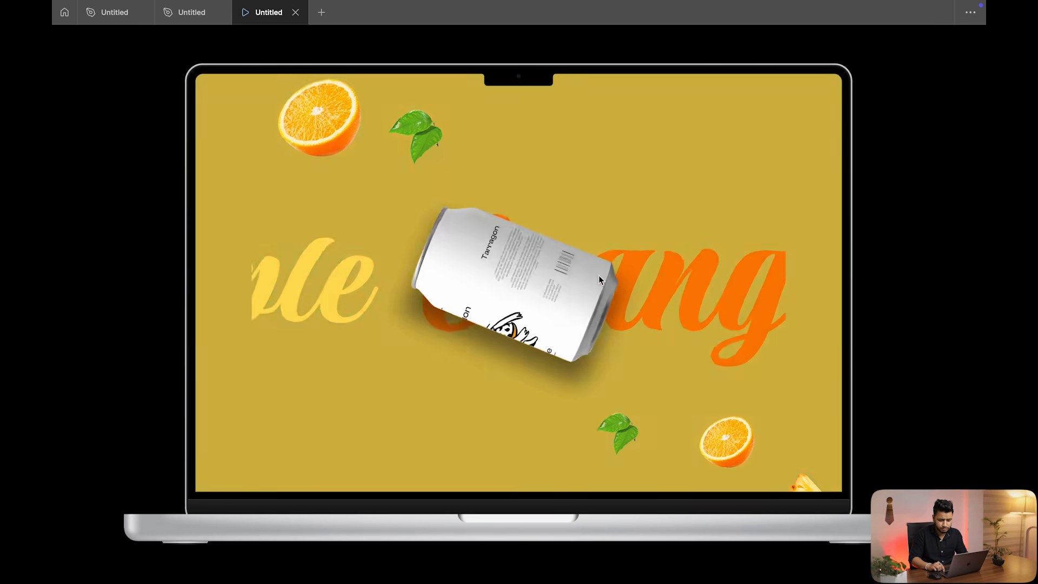
{"action": "key", "text": "Up"}
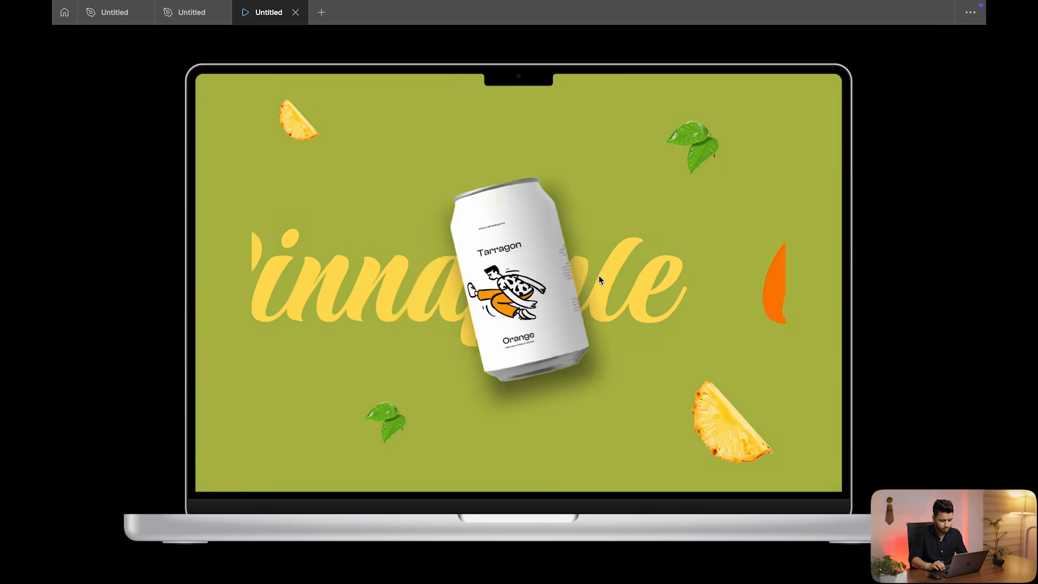